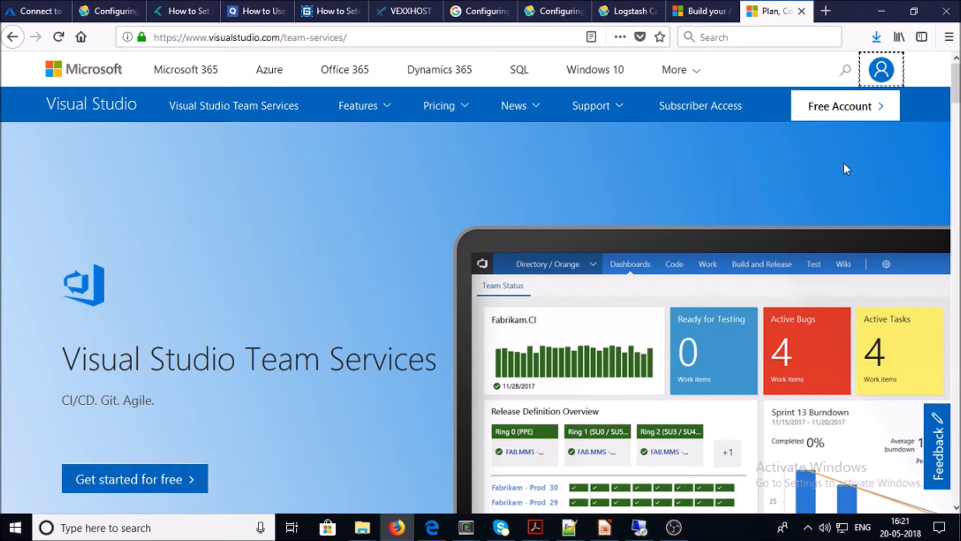
# Step: Open the signed-in account's menu to check the profile and sign-out options
pyautogui.click(881, 69)
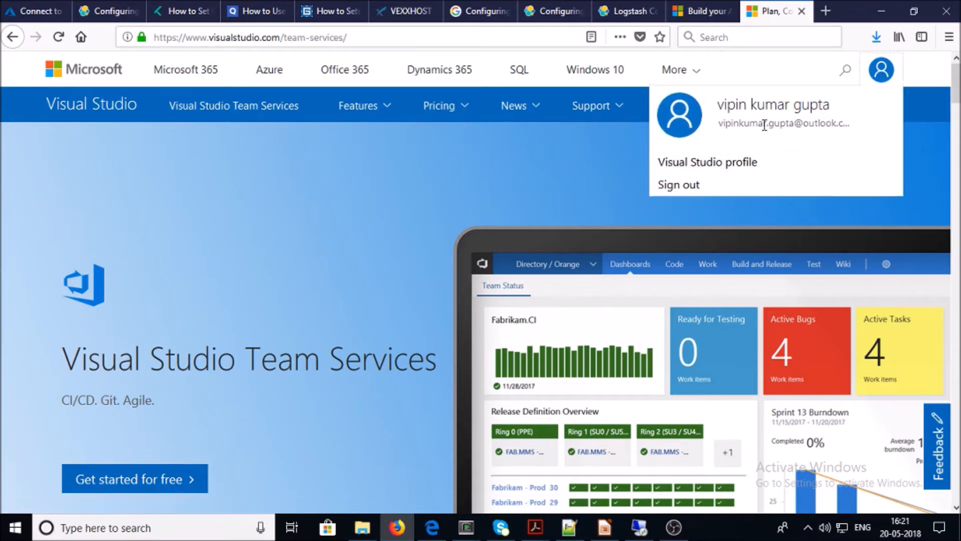
pyautogui.click(674, 183)
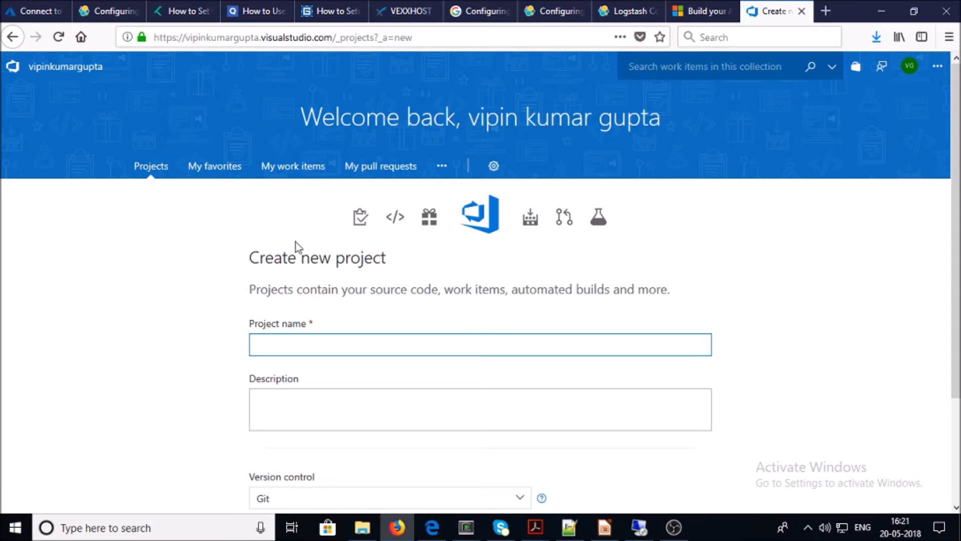
# Step: Name the new project aspnet4-sample, copied from the ASP.NET build documentation page, and describe it as "Demo for aspnet4-sample"
pyautogui.click(693, 20)
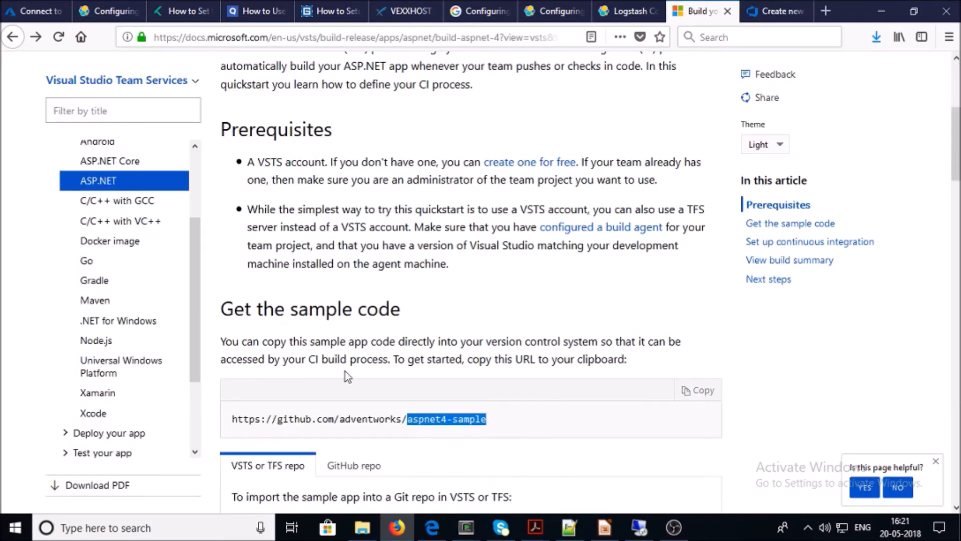
pyautogui.rightClick(412, 423)
pyautogui.click(445, 433)
pyautogui.click(761, 13)
pyautogui.hotkey('ctrl', 'v')
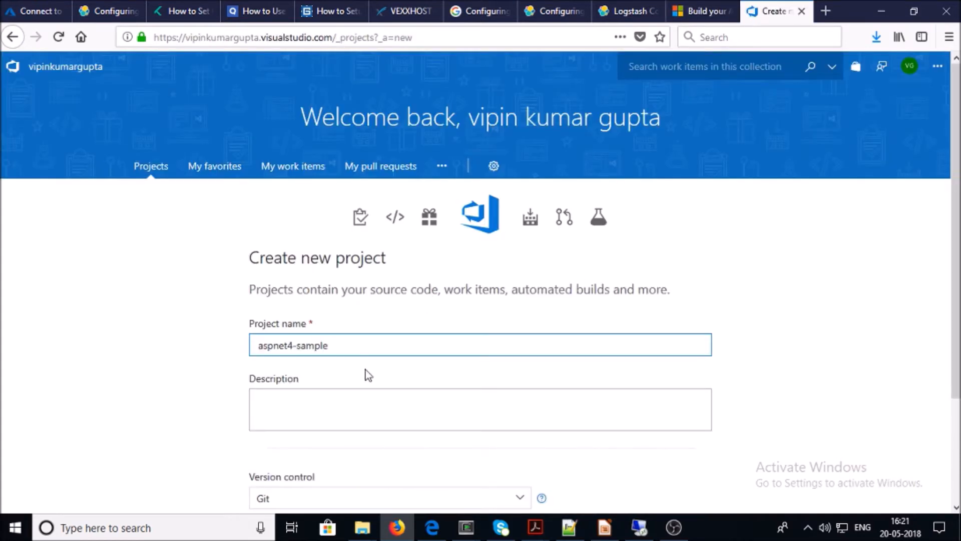
pyautogui.click(347, 413)
pyautogui.write('Demo for')
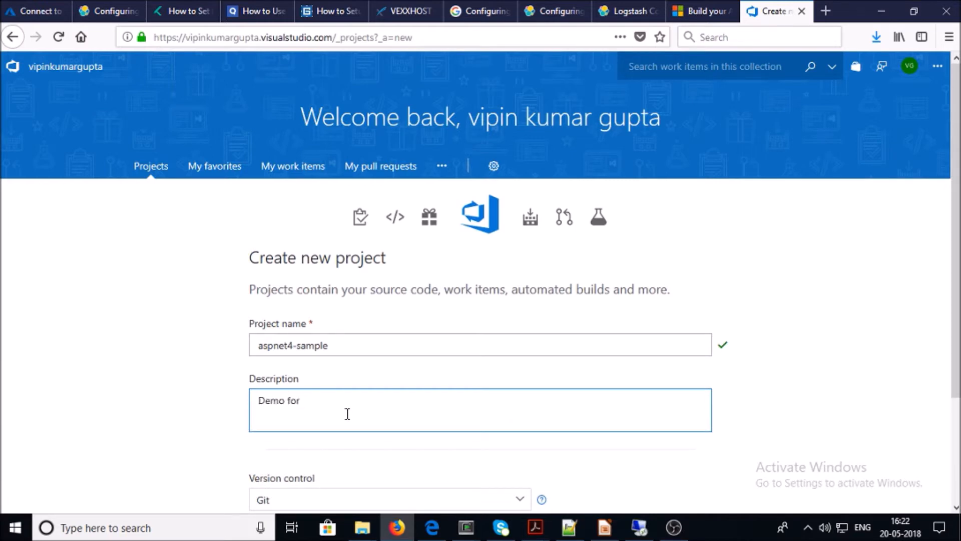
pyautogui.hotkey('ctrl', 'v')
# Step: Set the project's version control to Team Foundation Version Control and create the project
pyautogui.scroll(-3, 347, 412)
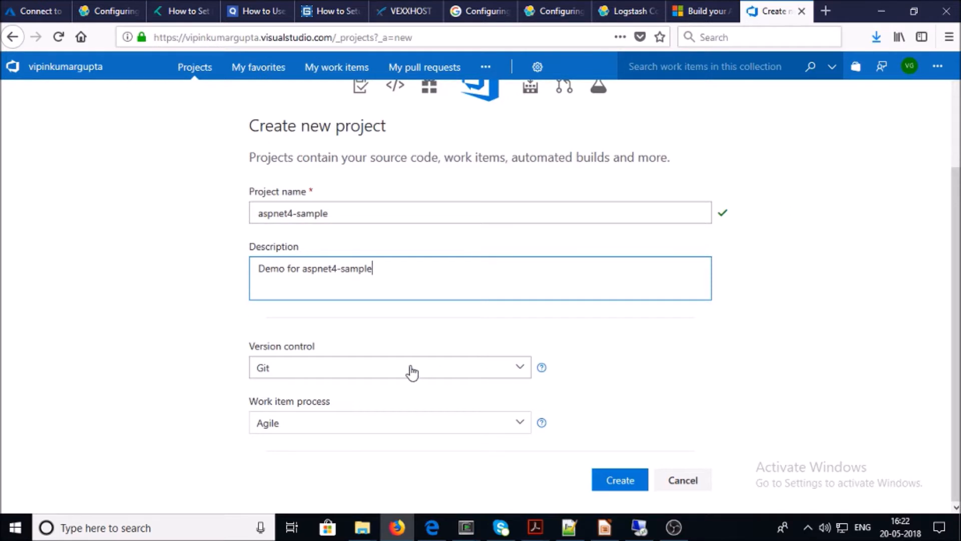
pyautogui.click(520, 366)
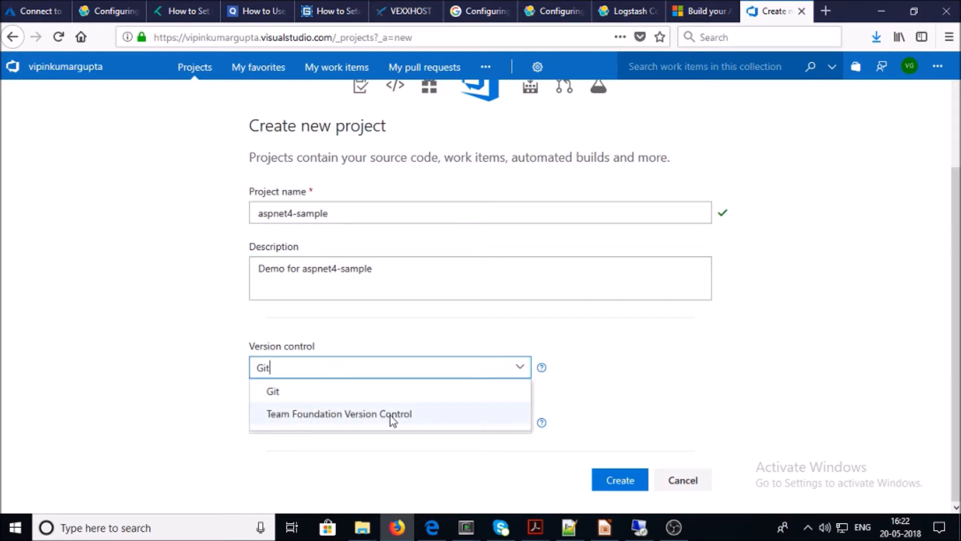
pyautogui.click(393, 418)
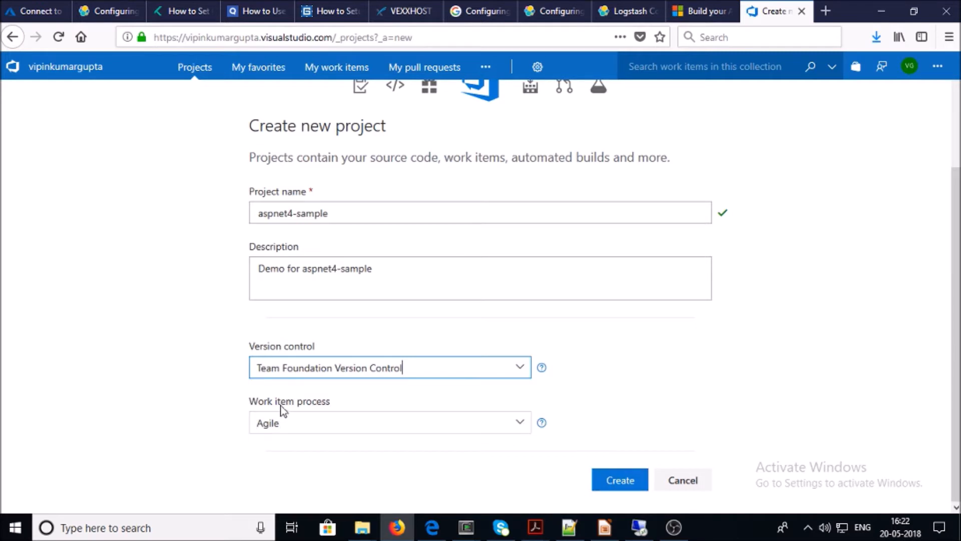
pyautogui.click(618, 478)
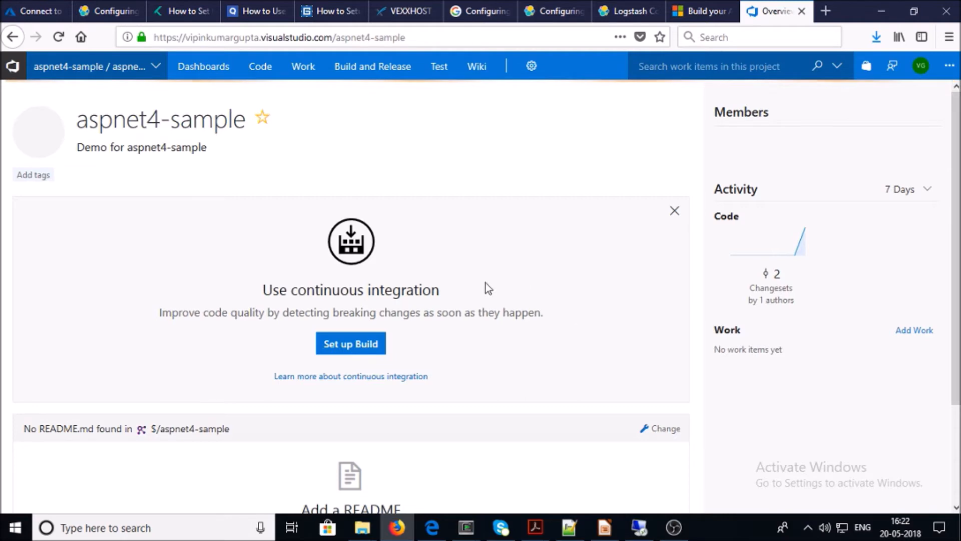
# Step: Invite the existing user with the Gmail account to the aspnet4-sample team from the project dashboard, and dismiss the notification
pyautogui.click(201, 70)
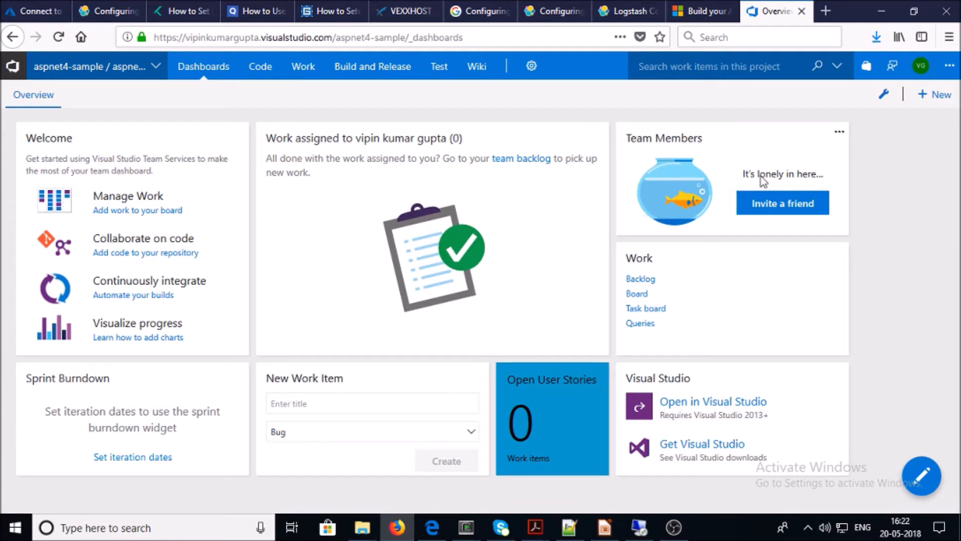
pyautogui.click(783, 204)
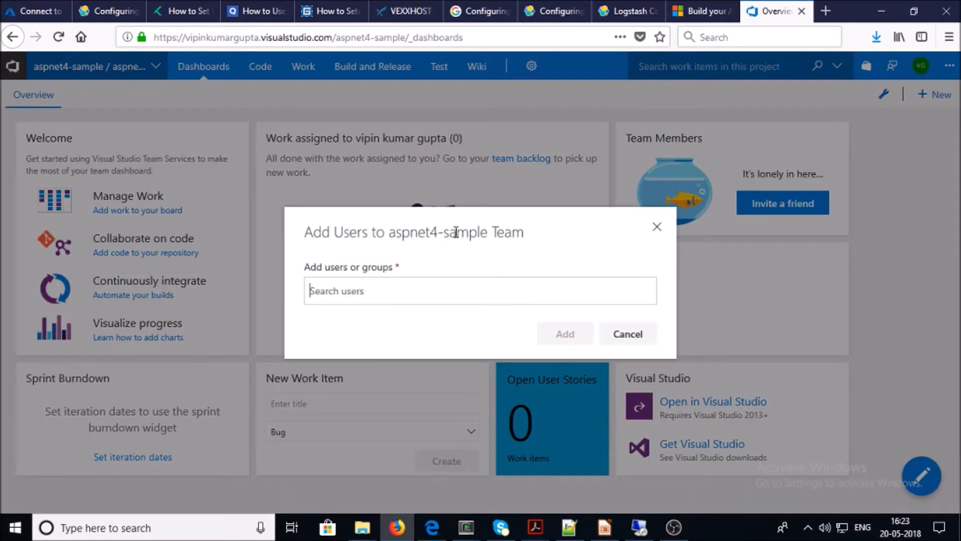
pyautogui.click(455, 289)
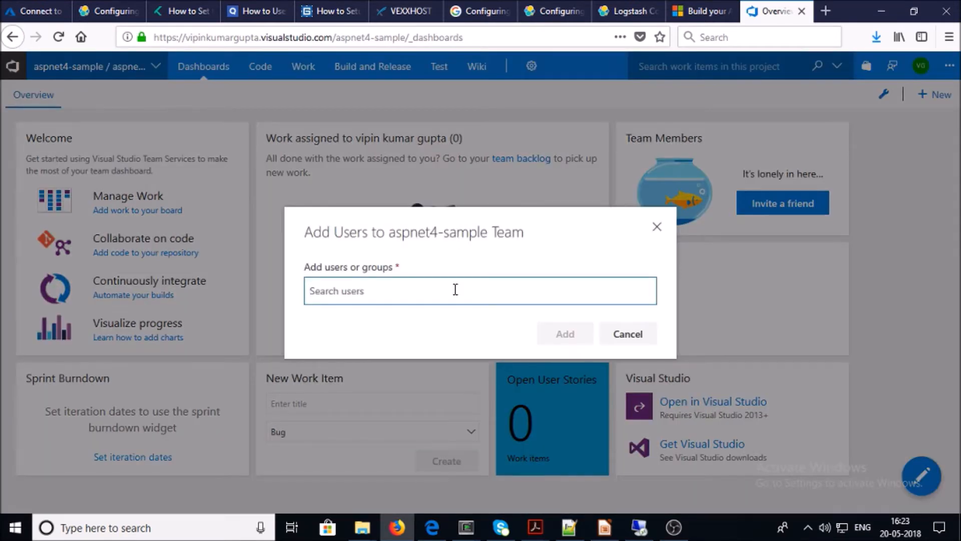
pyautogui.write('vipi')
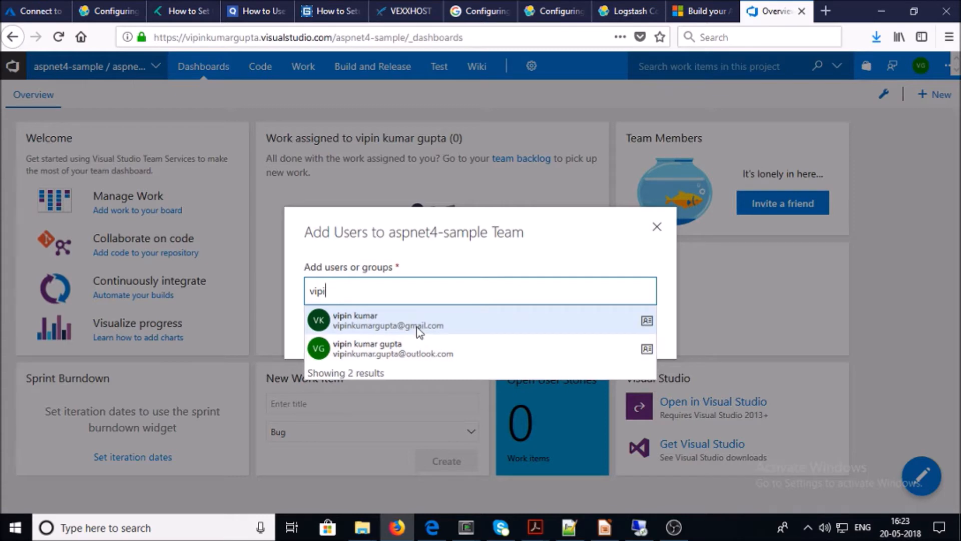
pyautogui.click(419, 331)
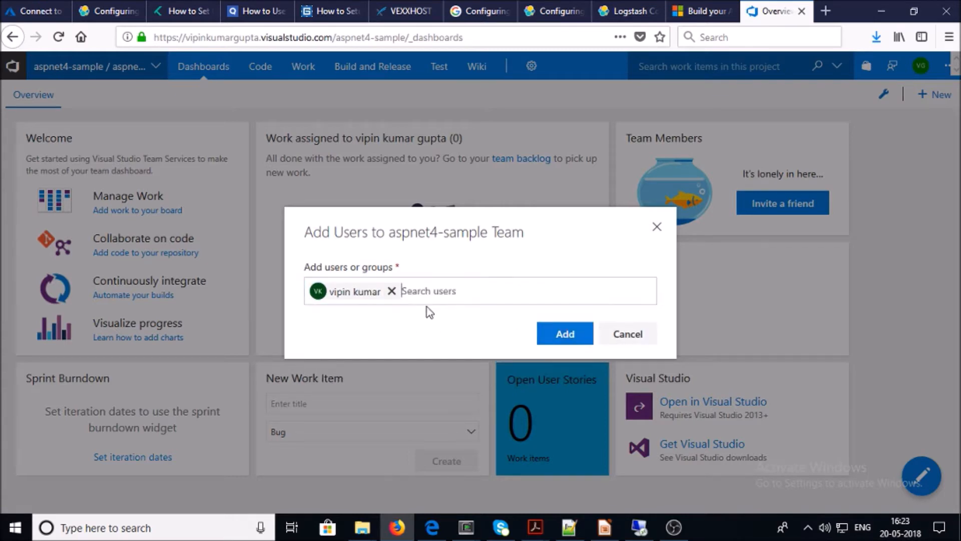
pyautogui.click(569, 339)
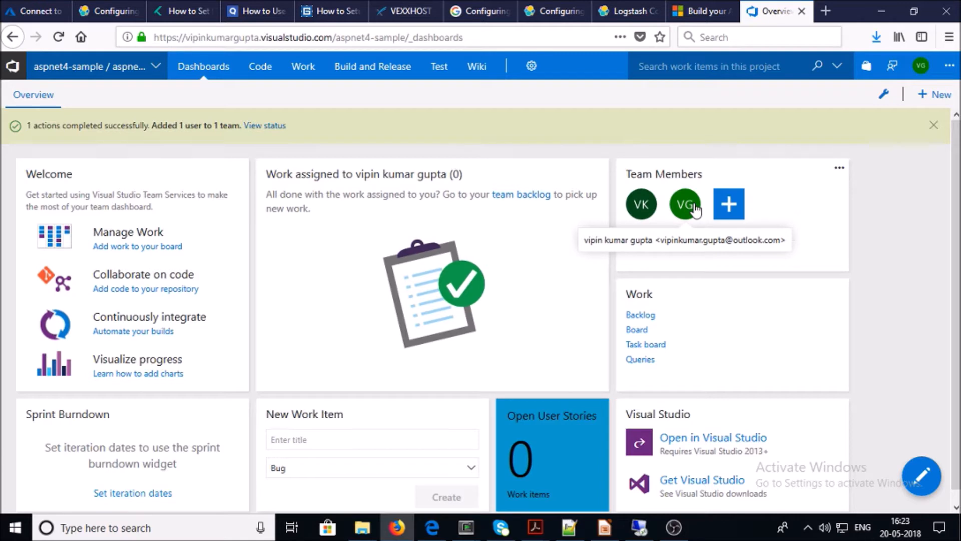
pyautogui.click(933, 126)
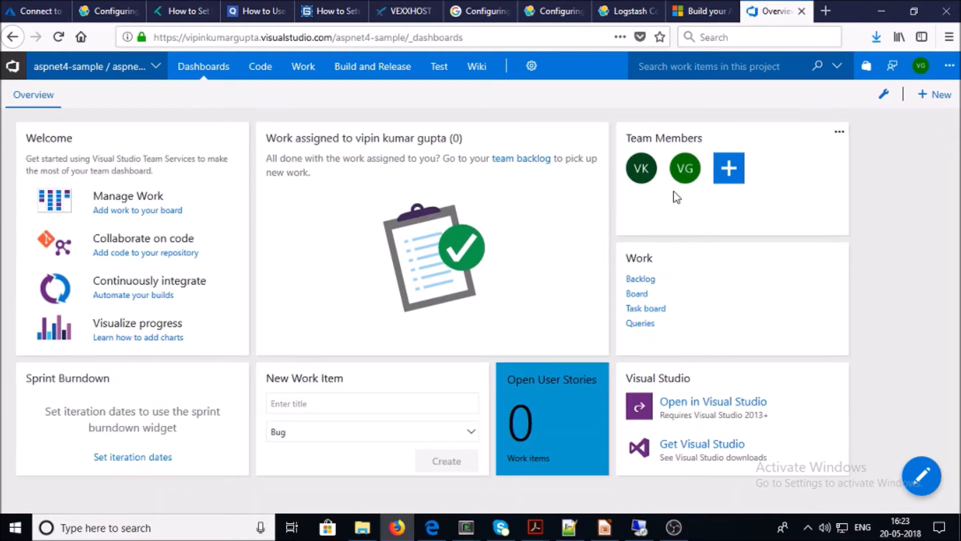
# Step: Open the project's code files and start a repository import, keeping Git as the source type
pyautogui.click(258, 75)
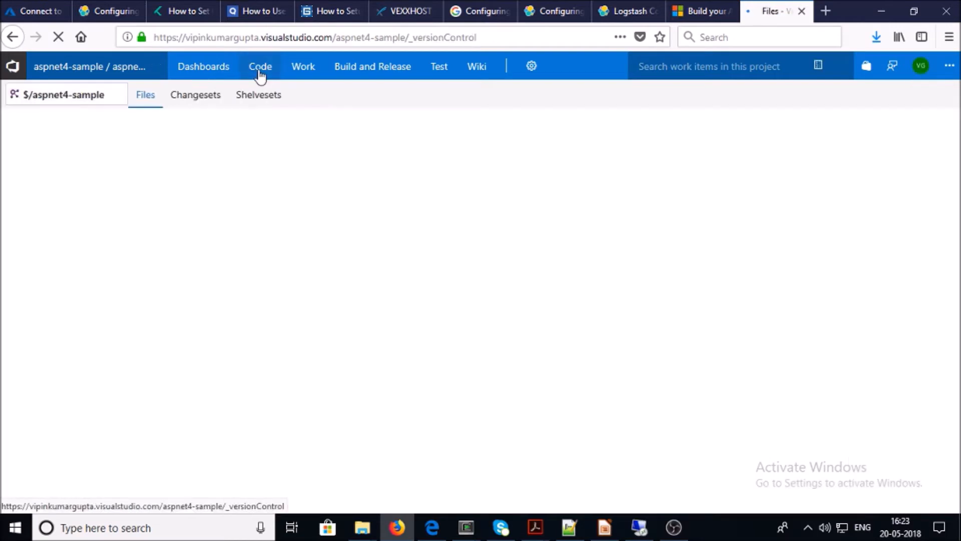
pyautogui.moveTo(258, 75)
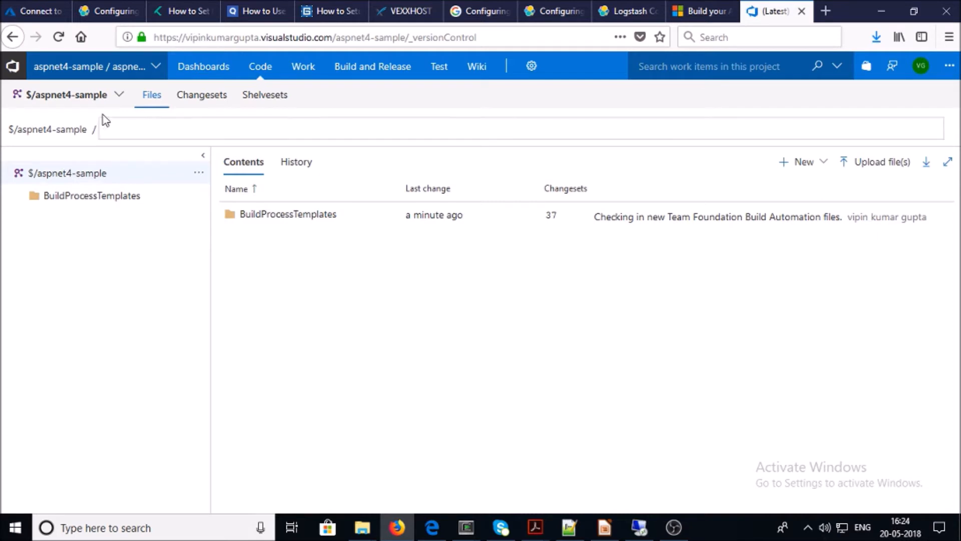
pyautogui.click(114, 96)
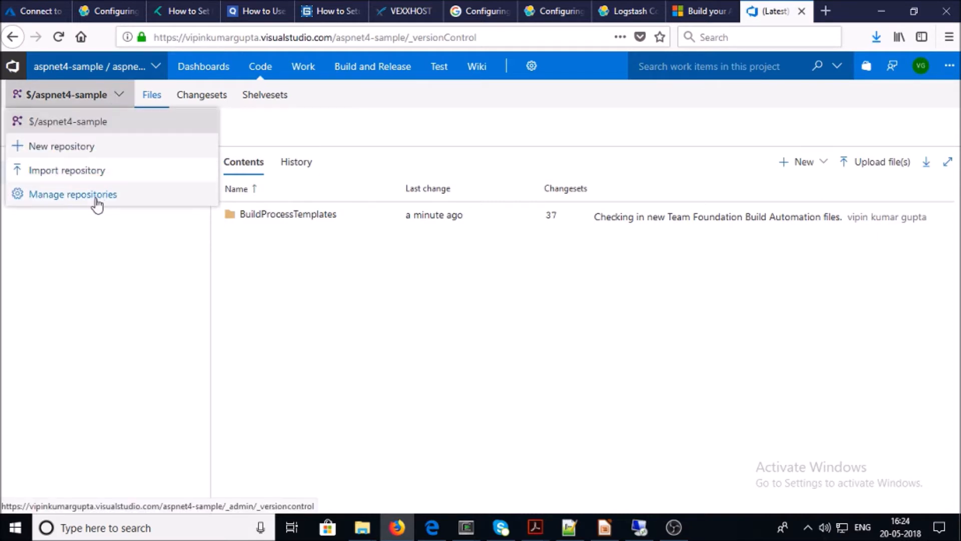
pyautogui.click(96, 174)
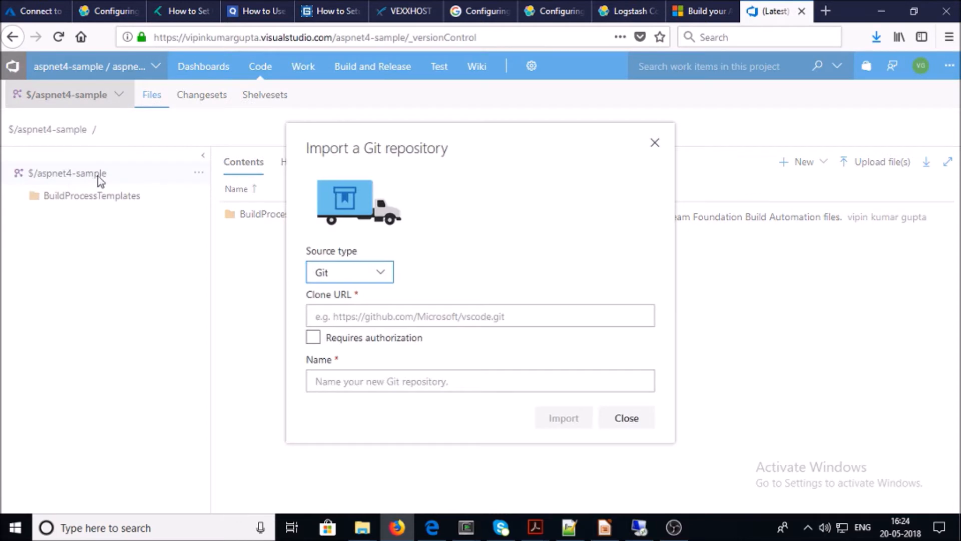
pyautogui.click(381, 277)
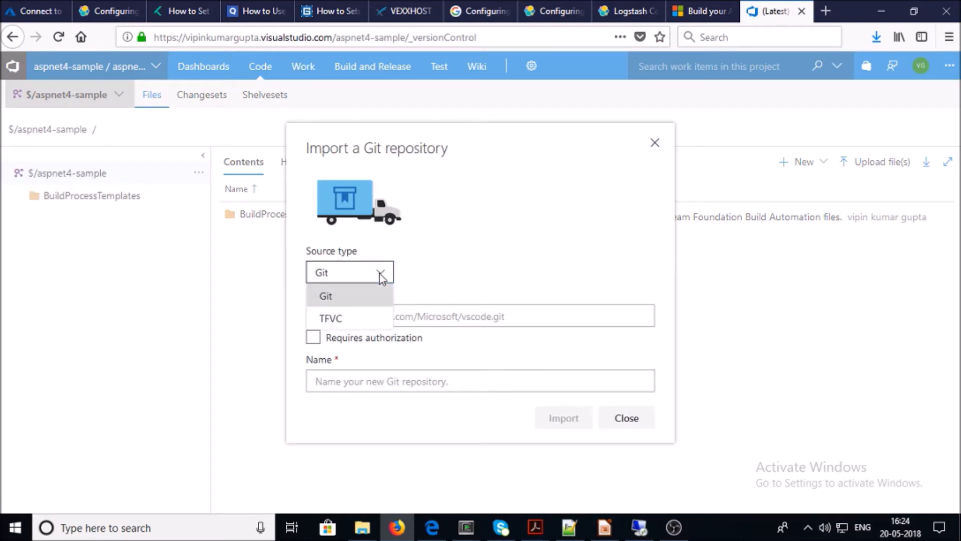
pyautogui.click(452, 318)
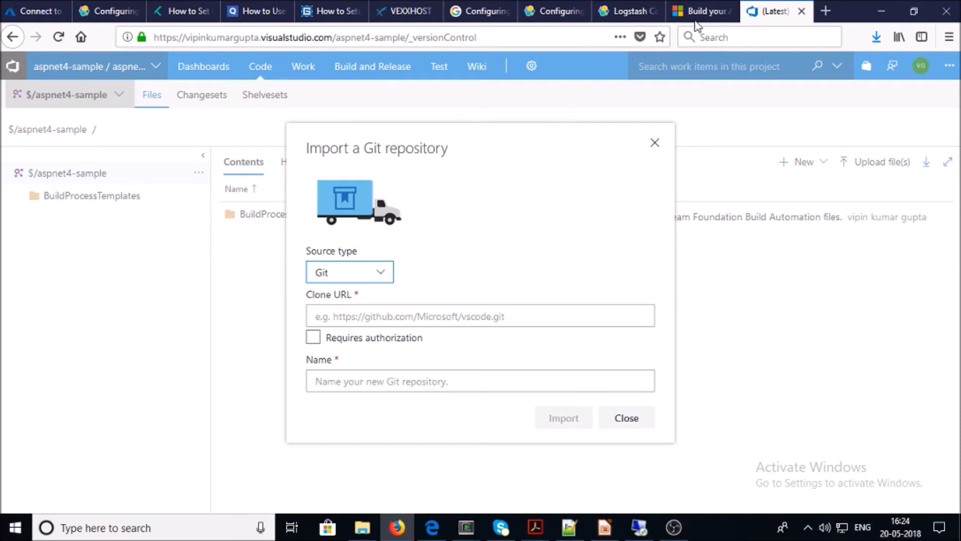
pyautogui.click(701, 11)
pyautogui.click(504, 423)
pyautogui.moveTo(505, 423)
pyautogui.mouseDown()
pyautogui.moveTo(235, 419)
pyautogui.moveTo(493, 424)
pyautogui.mouseUp()
pyautogui.rightClick(276, 422)
pyautogui.click(232, 419)
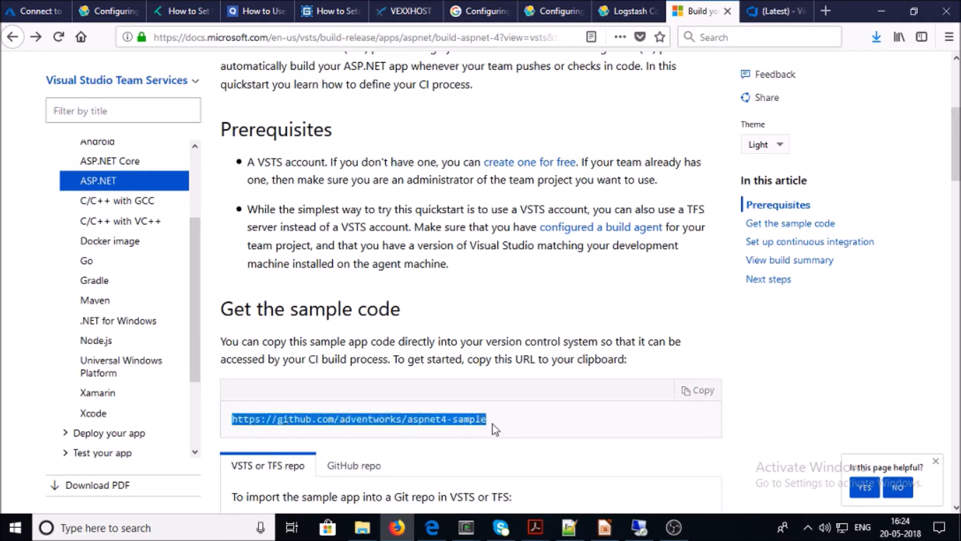
pyautogui.rightClick(455, 422)
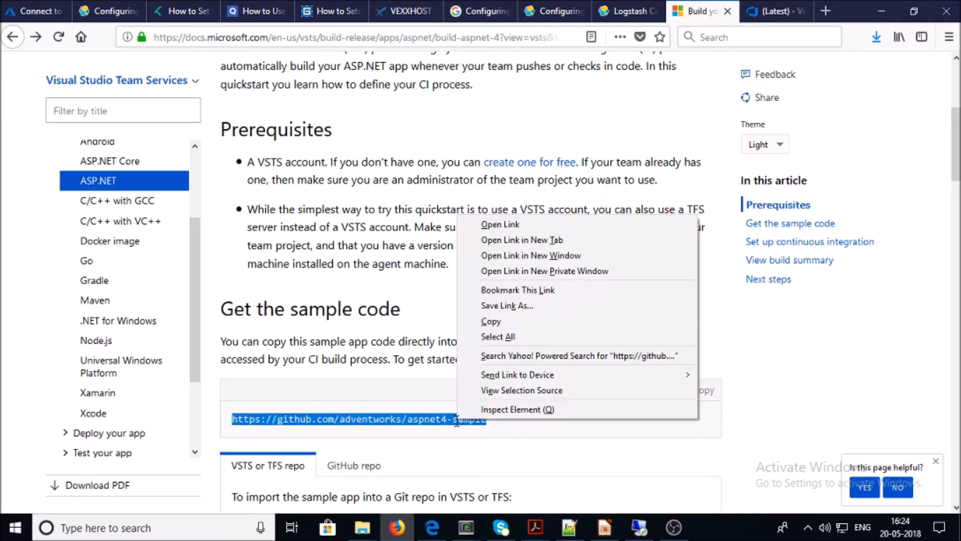
pyautogui.click(508, 322)
pyautogui.click(775, 11)
pyautogui.click(392, 313)
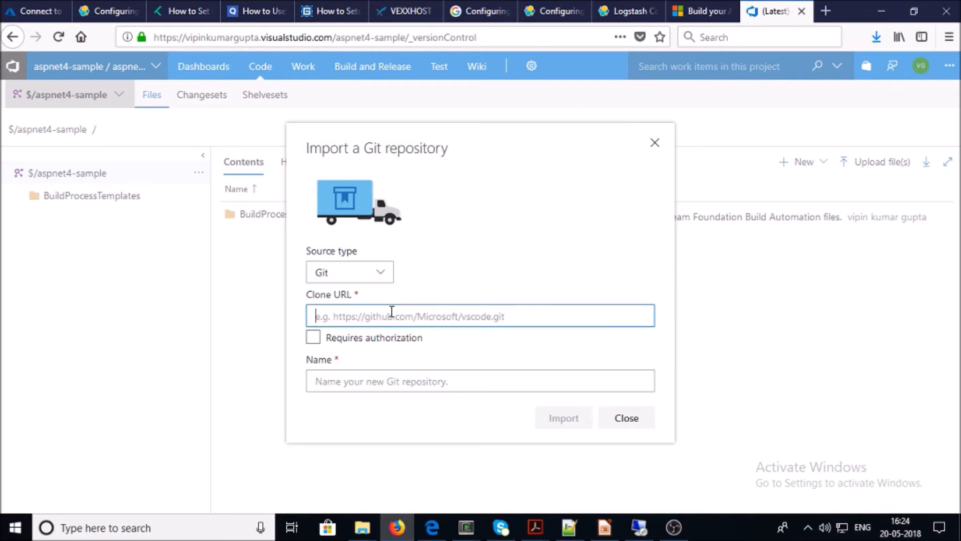
pyautogui.rightClick(392, 313)
pyautogui.click(412, 373)
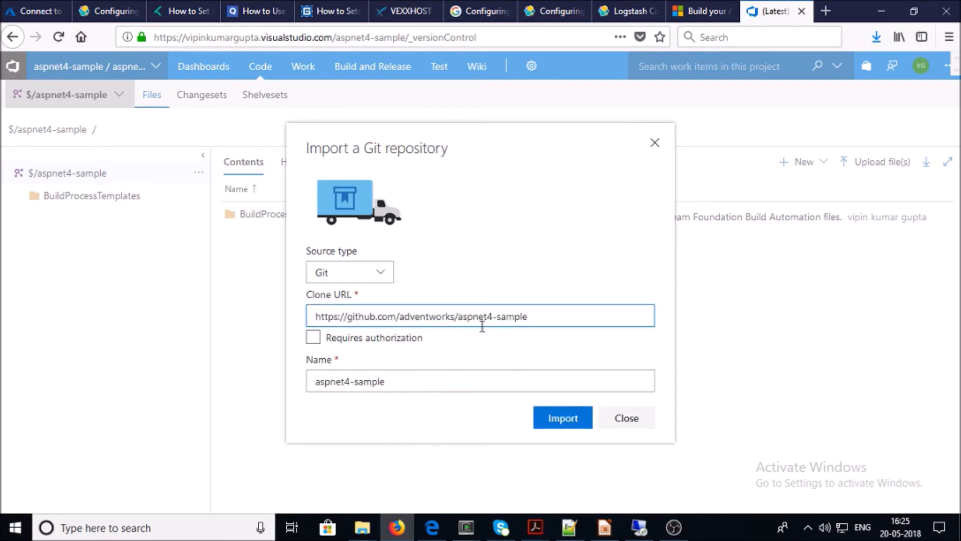
pyautogui.click(563, 424)
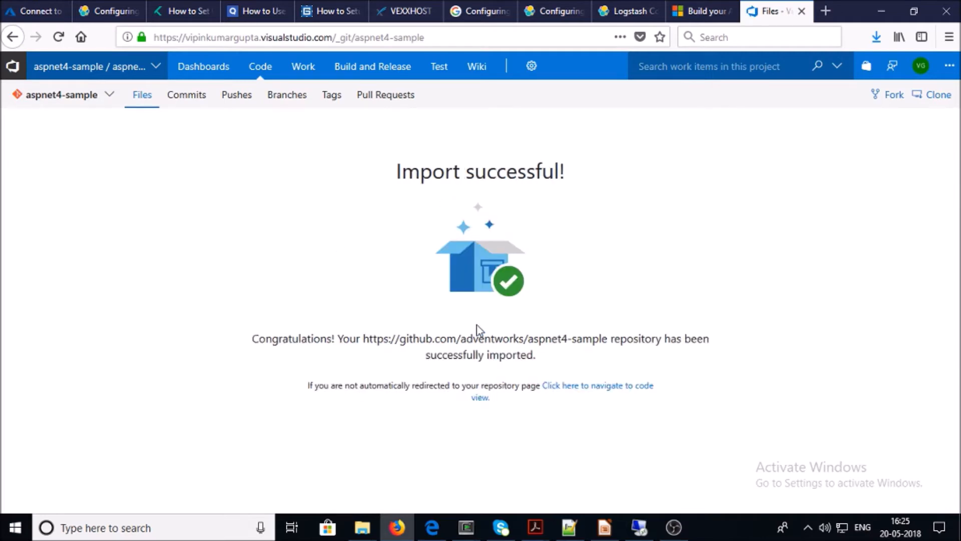
# Step: Open the imported repository's code view and review its files, commits and branches
pyautogui.click(611, 389)
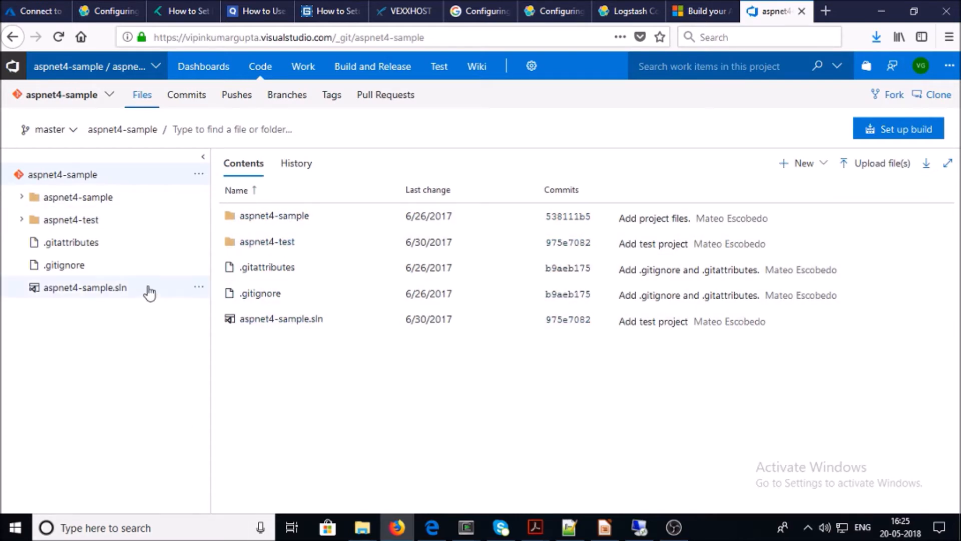
pyautogui.click(173, 97)
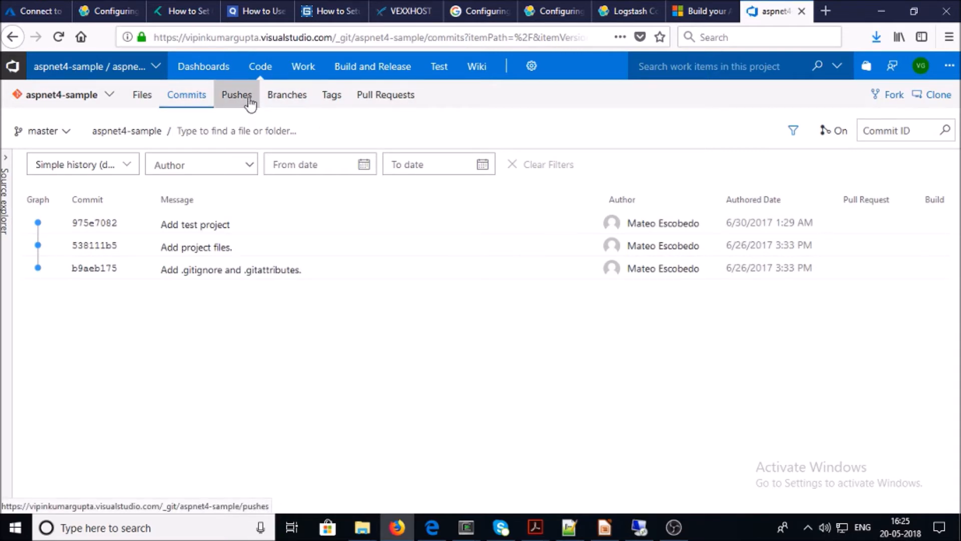
pyautogui.click(283, 102)
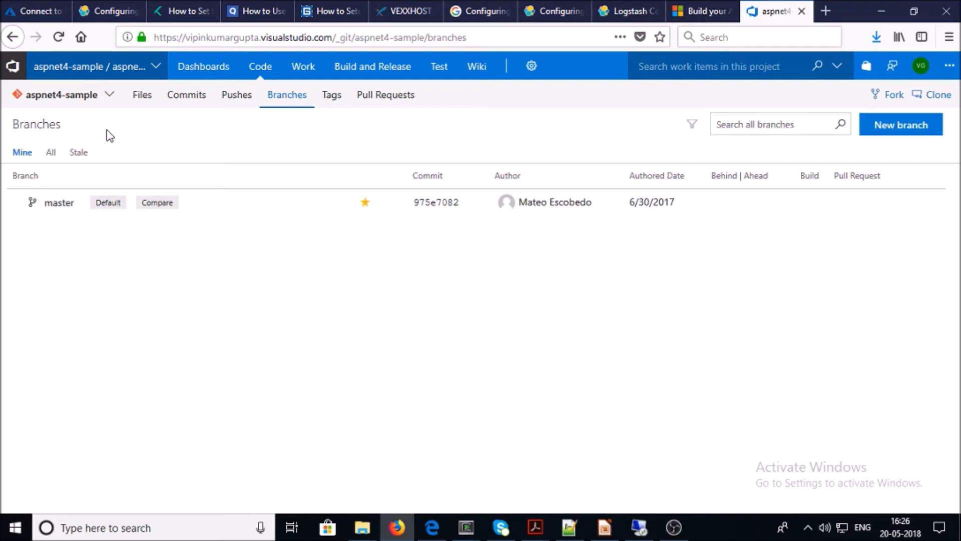
# Step: Start a new build definition with VSTS Git as source, using the aspnet4-sample project and repository on the master branch
pyautogui.moveTo(371, 69)
pyautogui.click(370, 101)
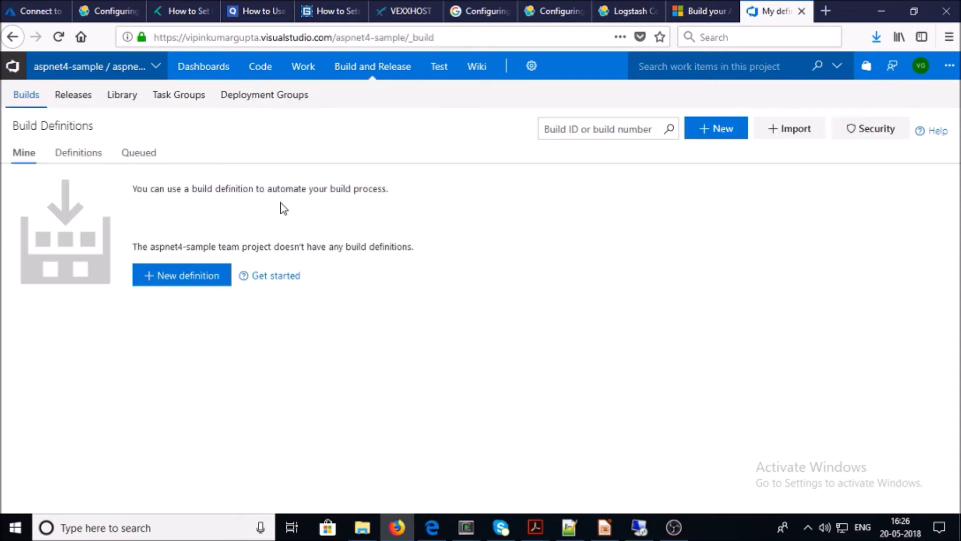
pyautogui.click(200, 281)
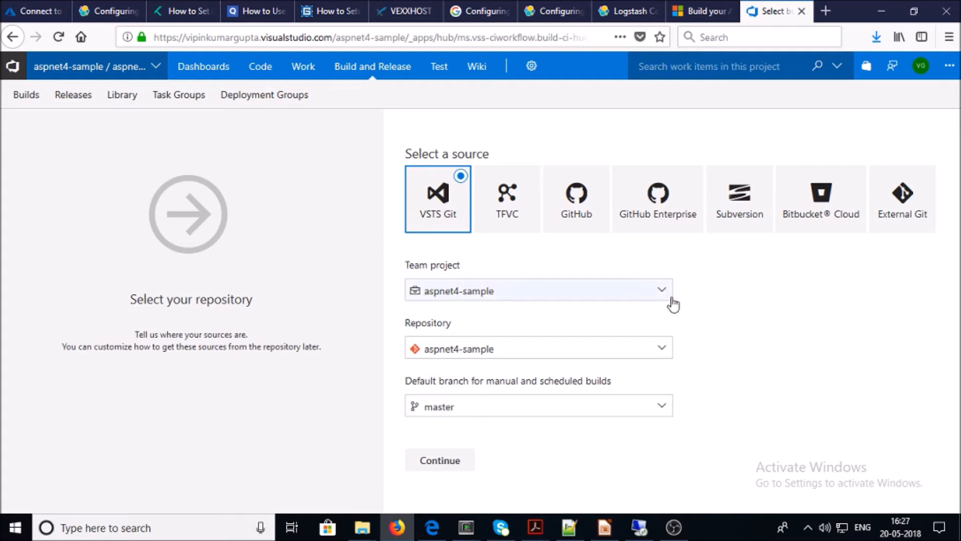
pyautogui.click(448, 460)
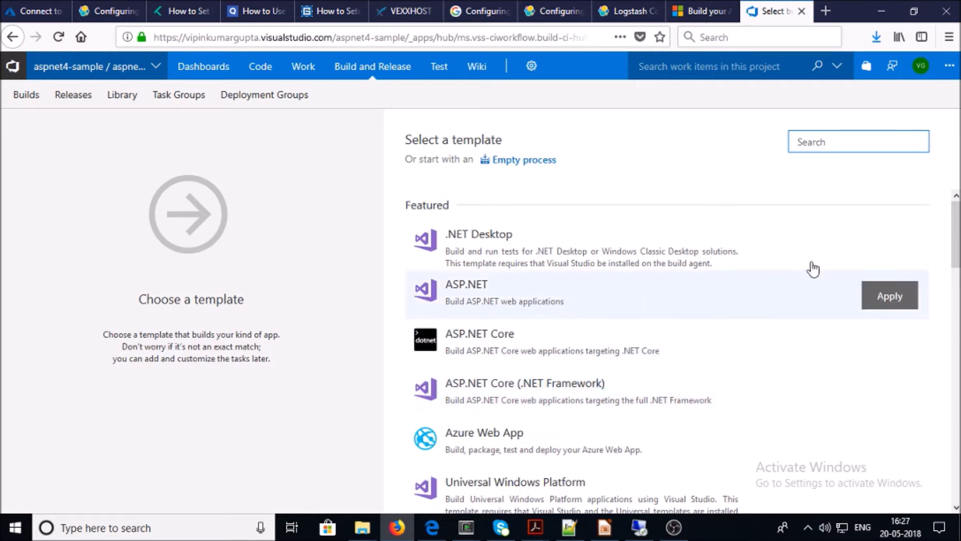
# Step: Look through the available build templates and apply the ASP.NET template to the new build definition
pyautogui.scroll(-2, 957, 234)
pyautogui.scroll(2, 958, 234)
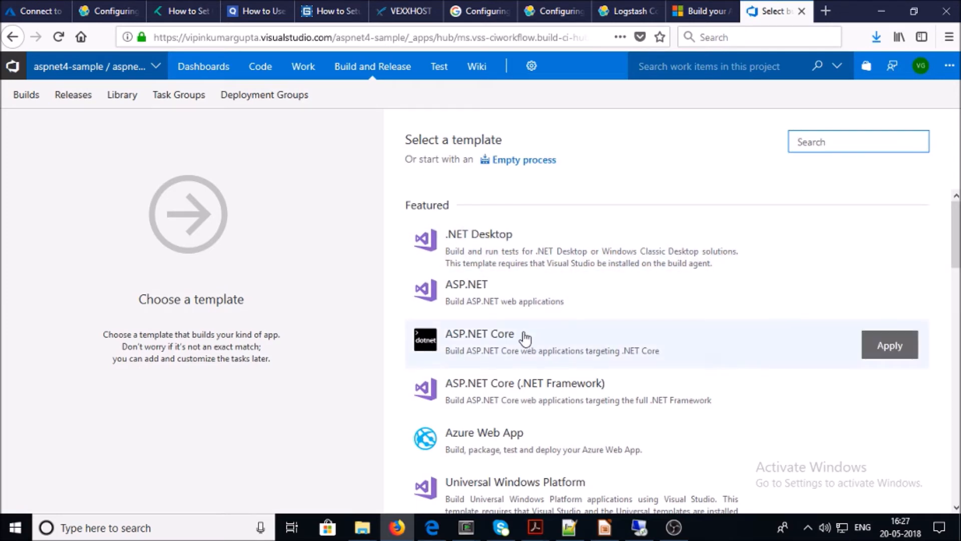
pyautogui.moveTo(956, 216); pyautogui.dragTo(956, 288)
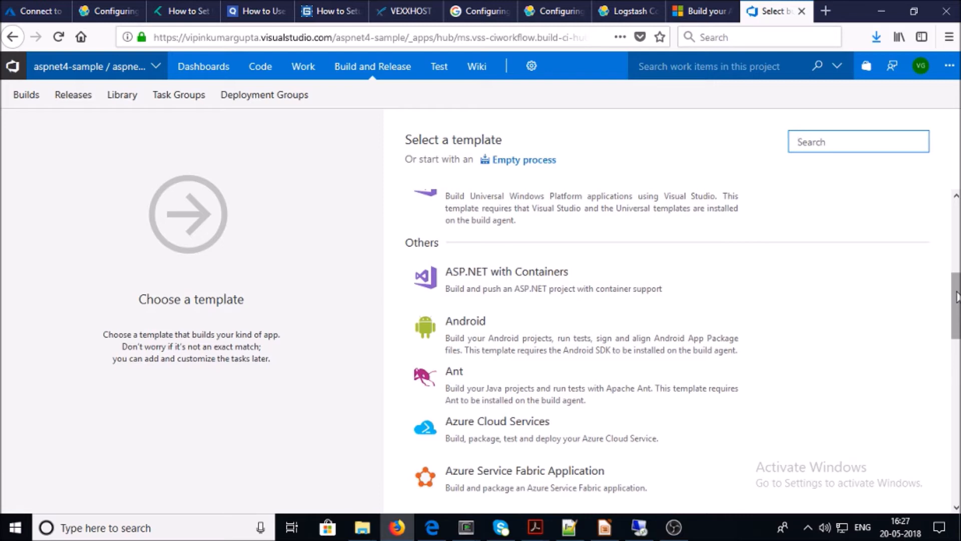
pyautogui.moveTo(956, 292)
pyautogui.mouseDown()
pyautogui.moveTo(960, 312)
pyautogui.moveTo(960, 298)
pyautogui.mouseUp()
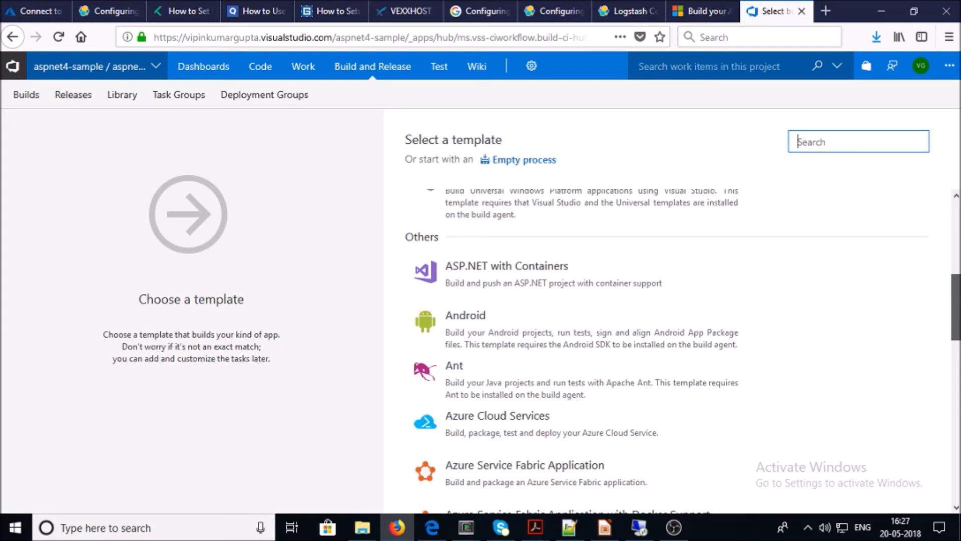
pyautogui.scroll(-3, 681, 350)
pyautogui.scroll(-4, 493, 405)
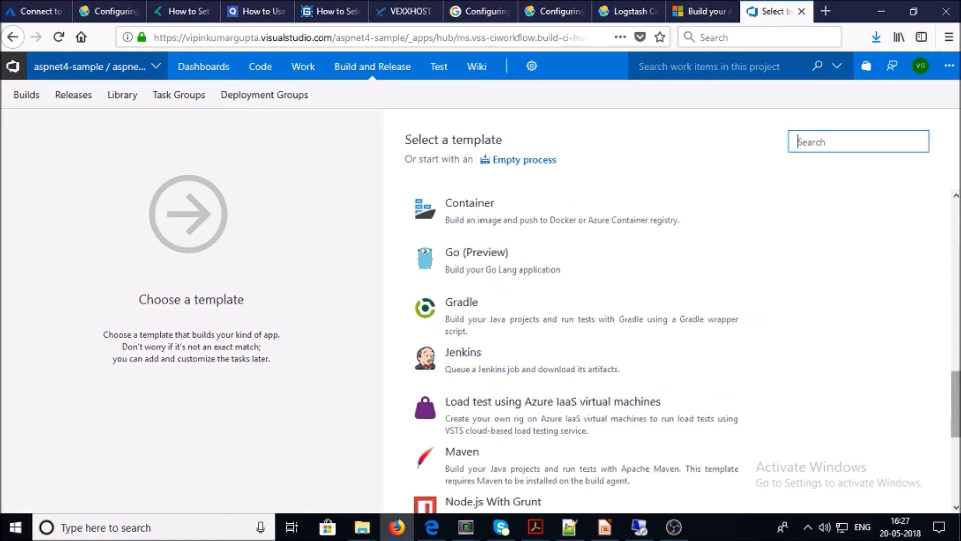
pyautogui.scroll(-3, 497, 381)
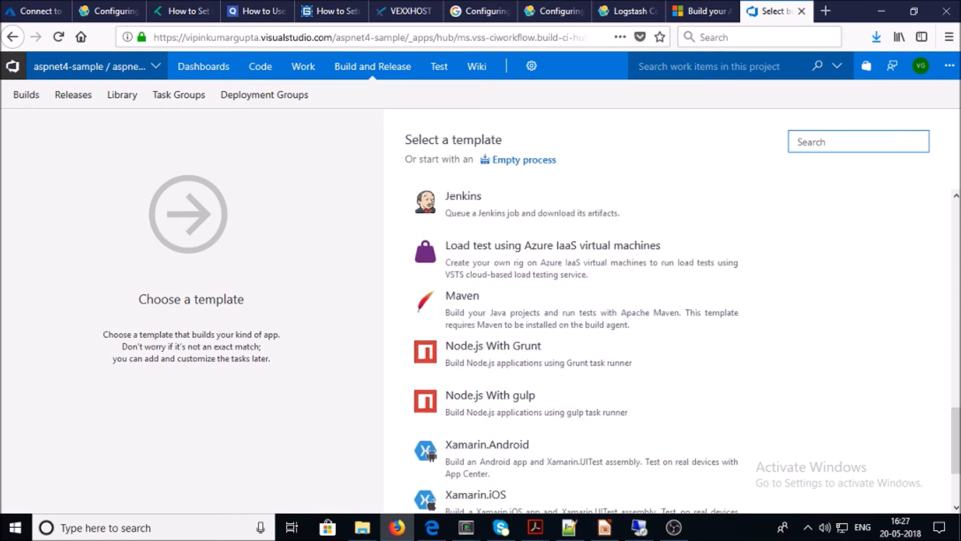
pyautogui.scroll(-2, 954, 440)
pyautogui.moveTo(955, 440); pyautogui.dragTo(956, 233)
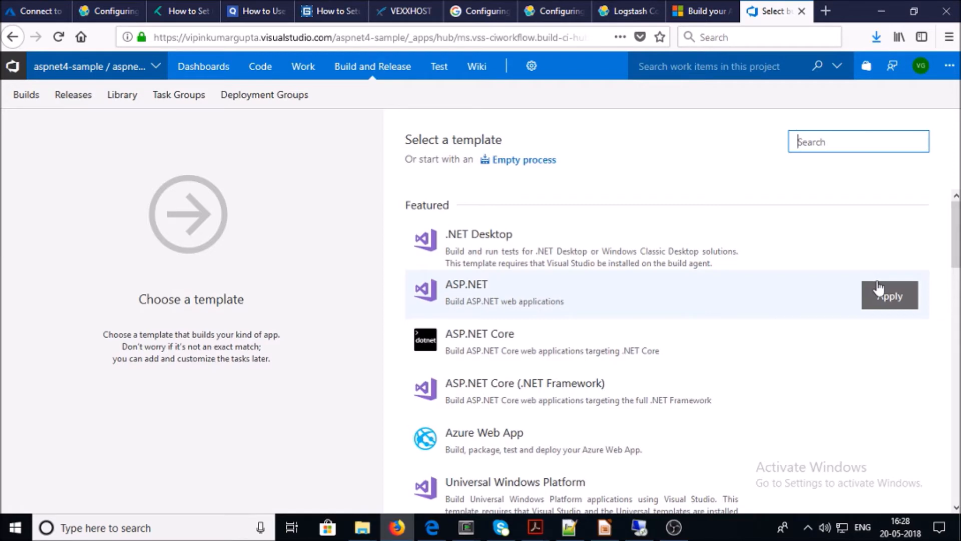
pyautogui.click(899, 302)
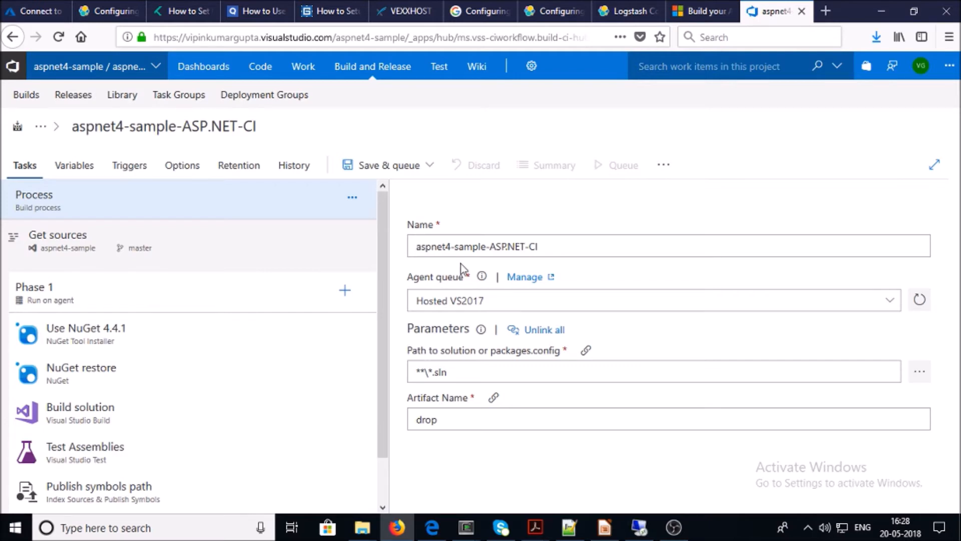
# Step: Review the settings of the Build solution and Test Assemblies tasks in Phase 1 of the build definition
pyautogui.scroll(-2, 279, 334)
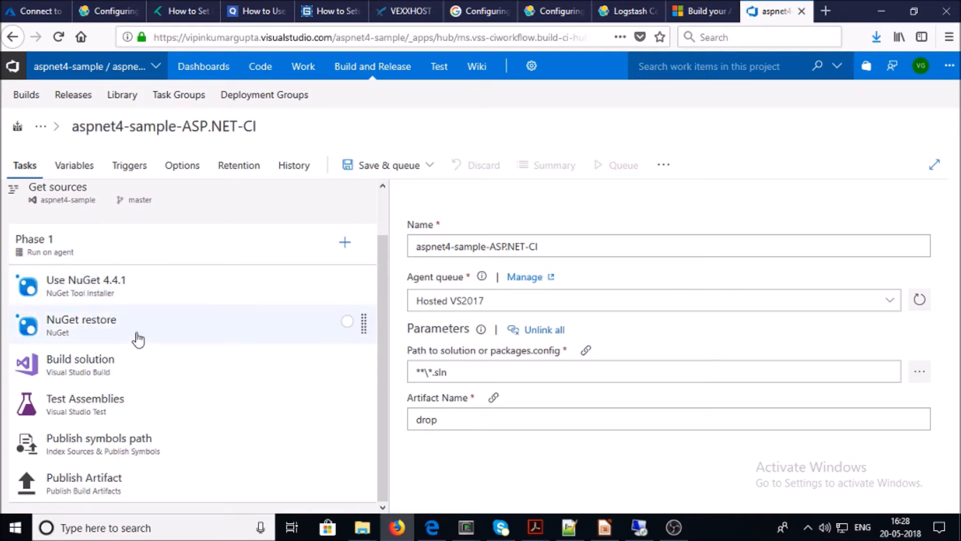
pyautogui.click(112, 370)
pyautogui.scroll(-5, 488, 290)
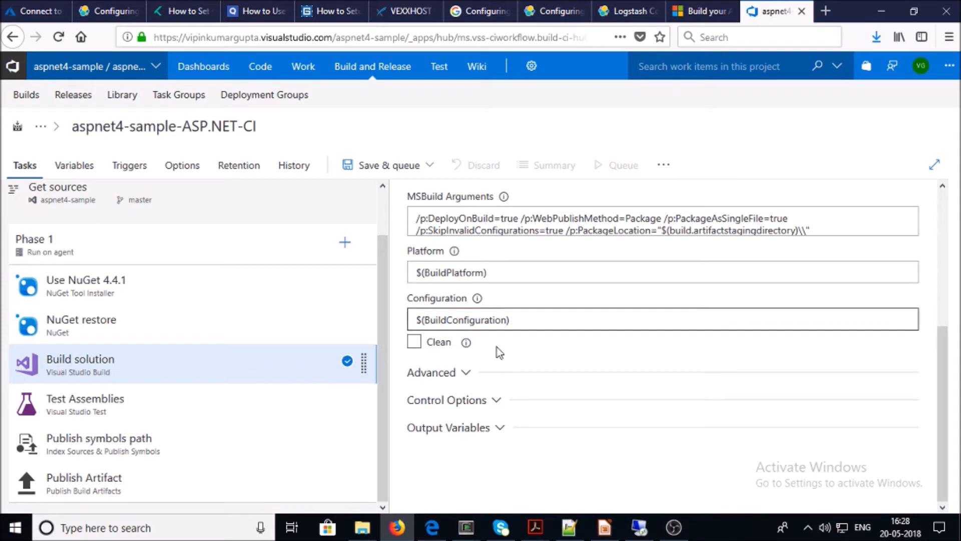
pyautogui.click(107, 406)
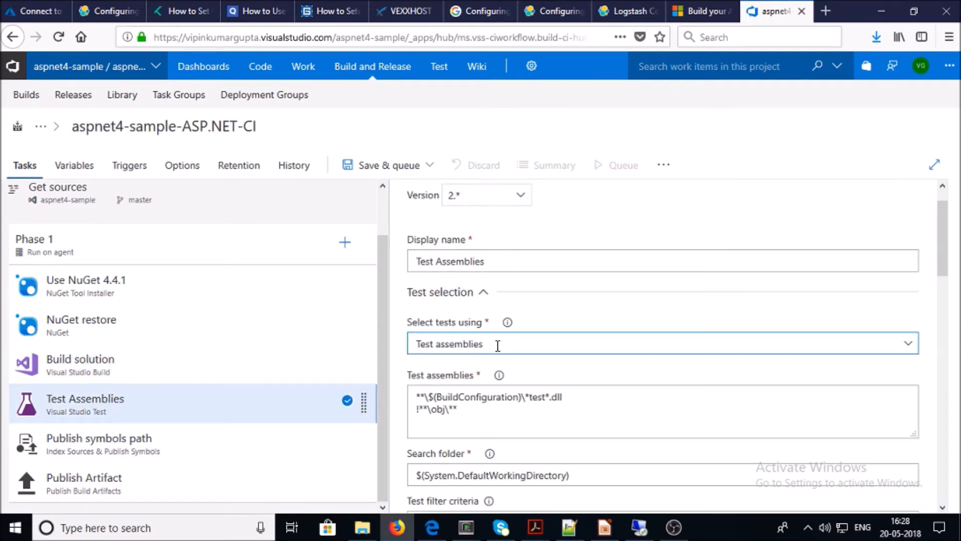
pyautogui.scroll(-5, 497, 345)
pyautogui.scroll(6, 482, 286)
pyautogui.scroll(-6, 481, 271)
pyautogui.scroll(3, 468, 360)
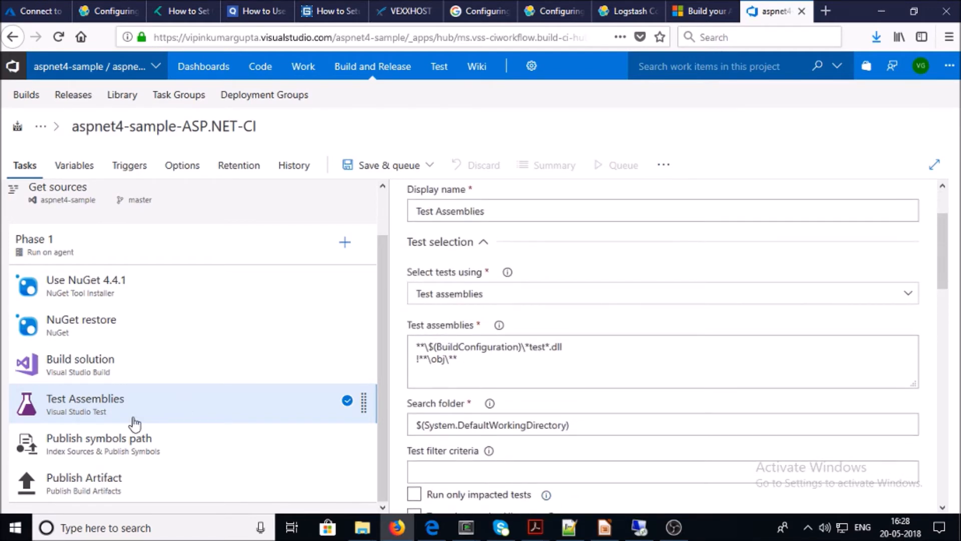
# Step: Examine the Publish Artifact task's settings, including its publish path, artifact name and publish location
pyautogui.click(101, 488)
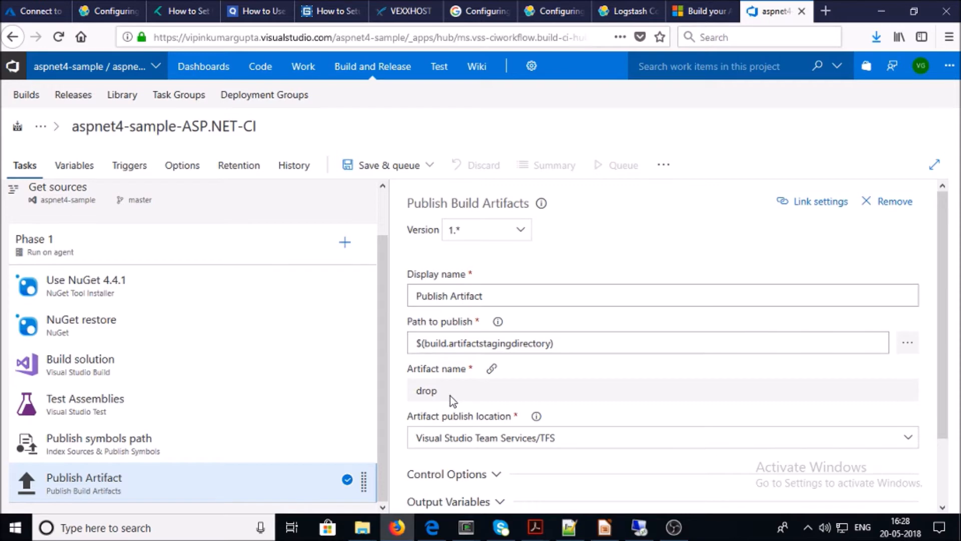
pyautogui.scroll(-3, 445, 397)
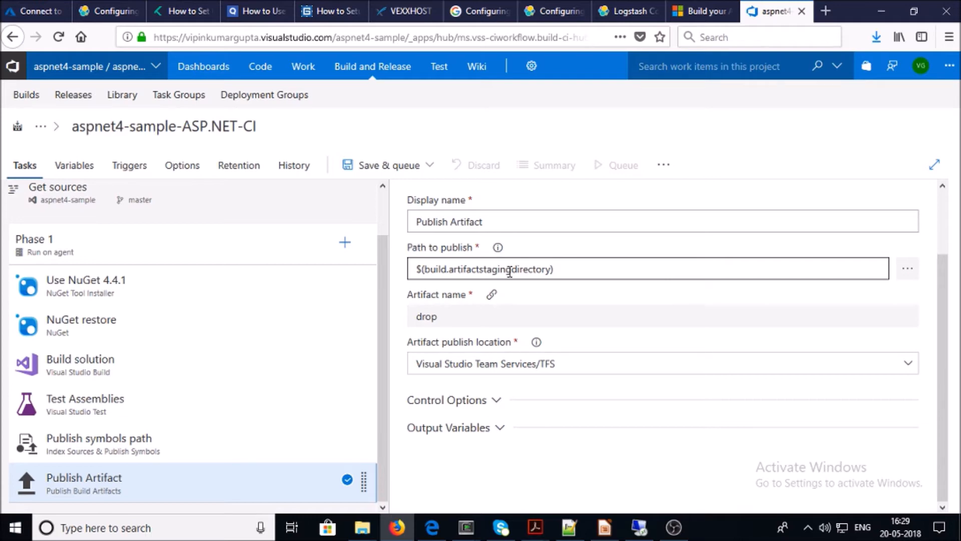
pyautogui.scroll(2, 242, 377)
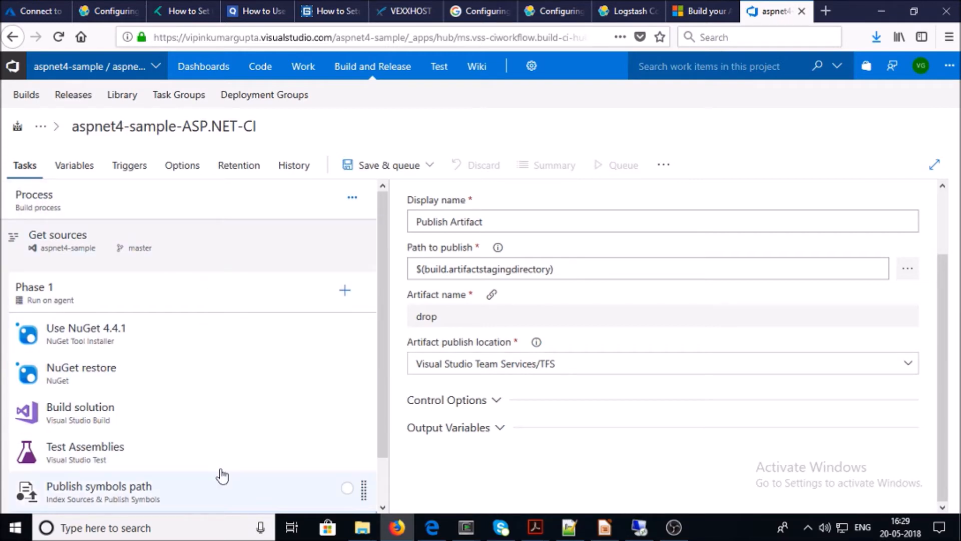
pyautogui.scroll(-2, 252, 360)
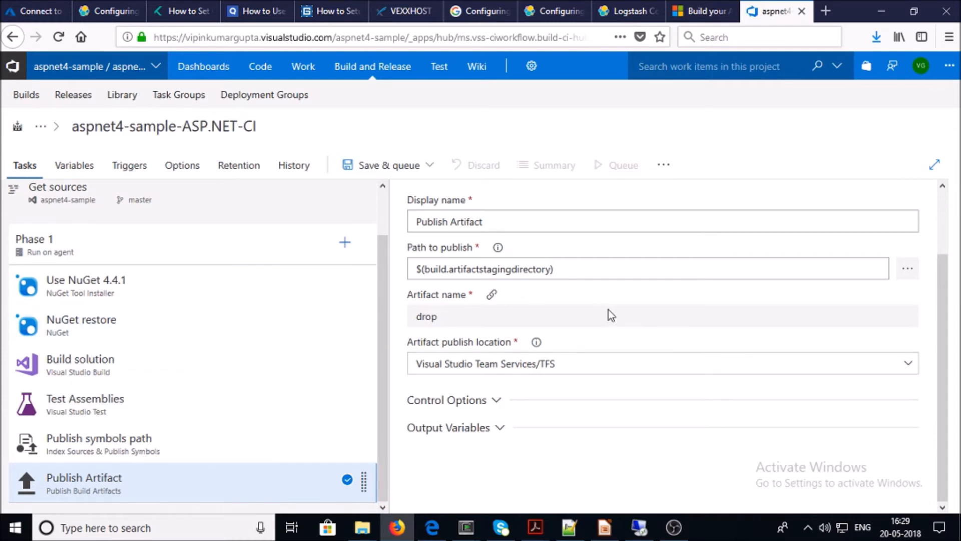
pyautogui.scroll(3, 612, 315)
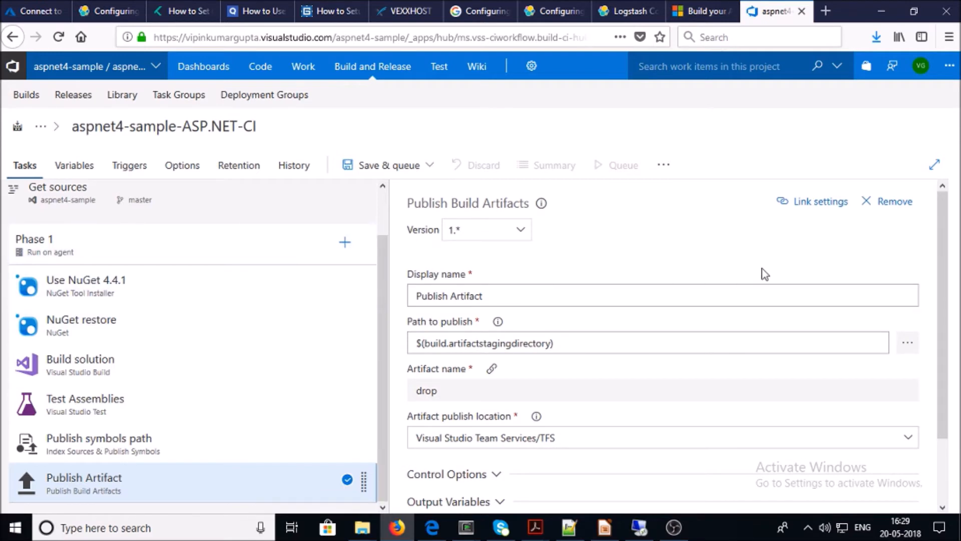
# Step: Review the build definition's variables, triggers, general options, retention policies and change history
pyautogui.click(73, 168)
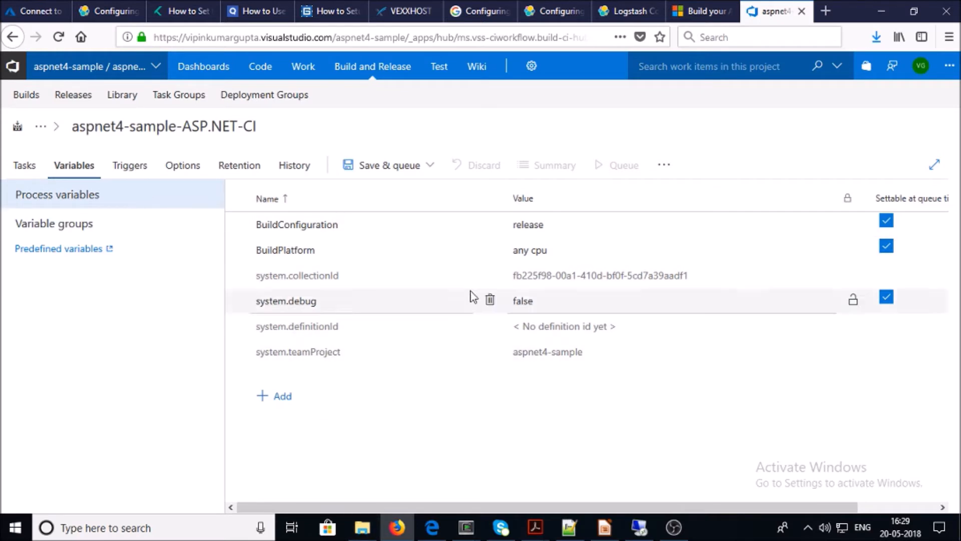
pyautogui.click(133, 167)
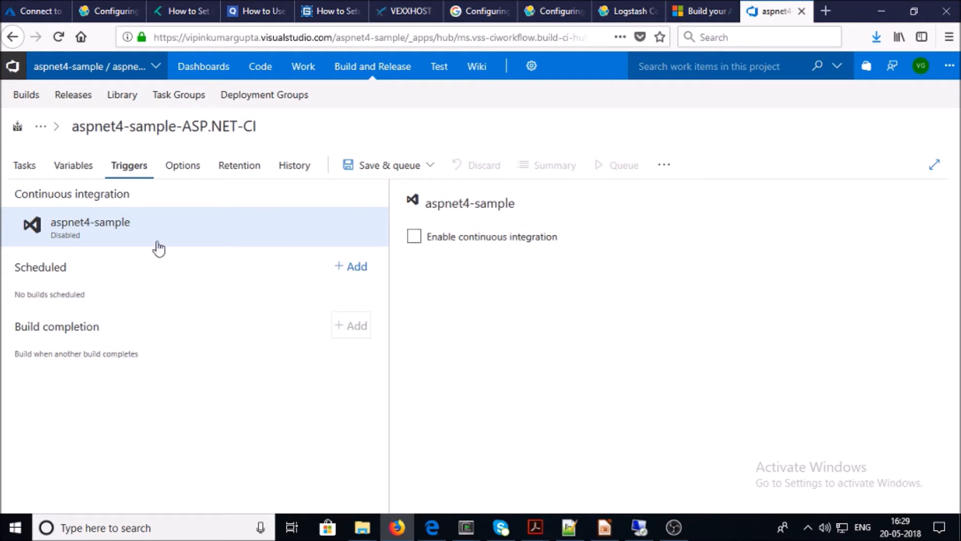
pyautogui.click(172, 173)
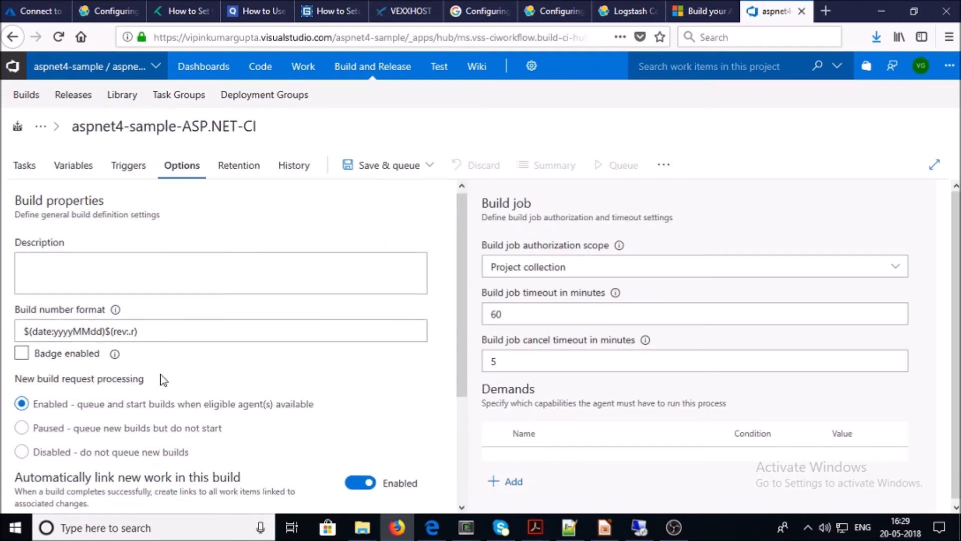
pyautogui.scroll(-3, 160, 377)
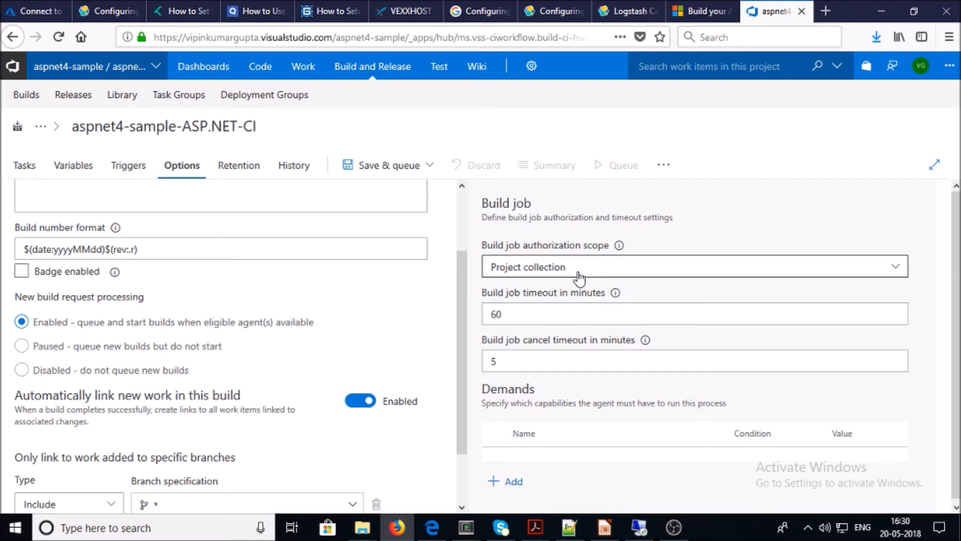
pyautogui.scroll(-1, 580, 279)
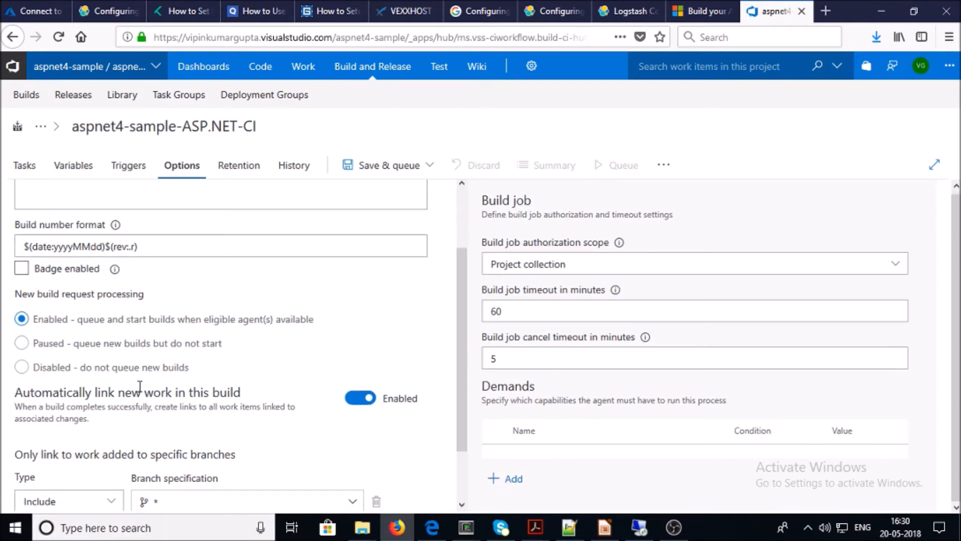
pyautogui.scroll(3, 175, 260)
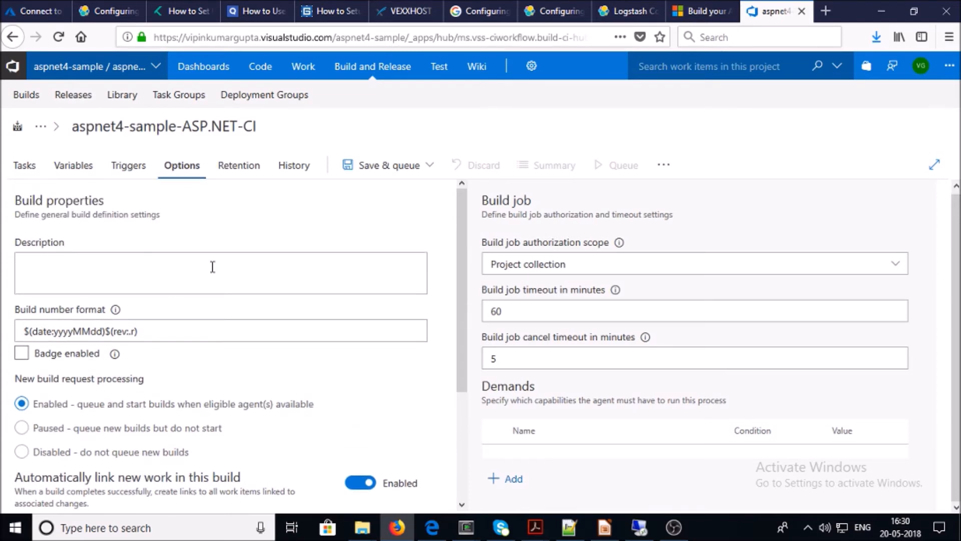
pyautogui.click(243, 168)
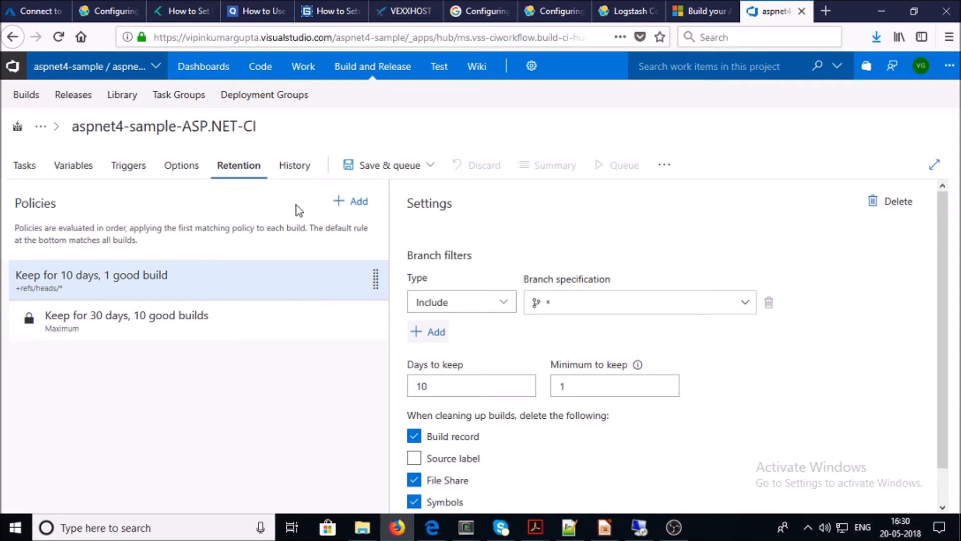
pyautogui.click(295, 170)
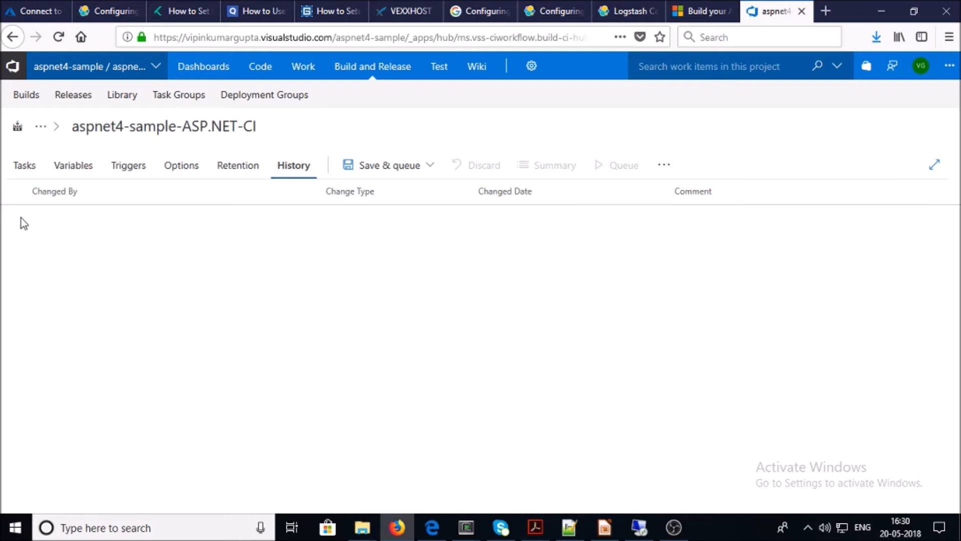
# Step: Save the build definition and queue a build on the Hosted VS2017 agent queue from the master branch
pyautogui.click(27, 173)
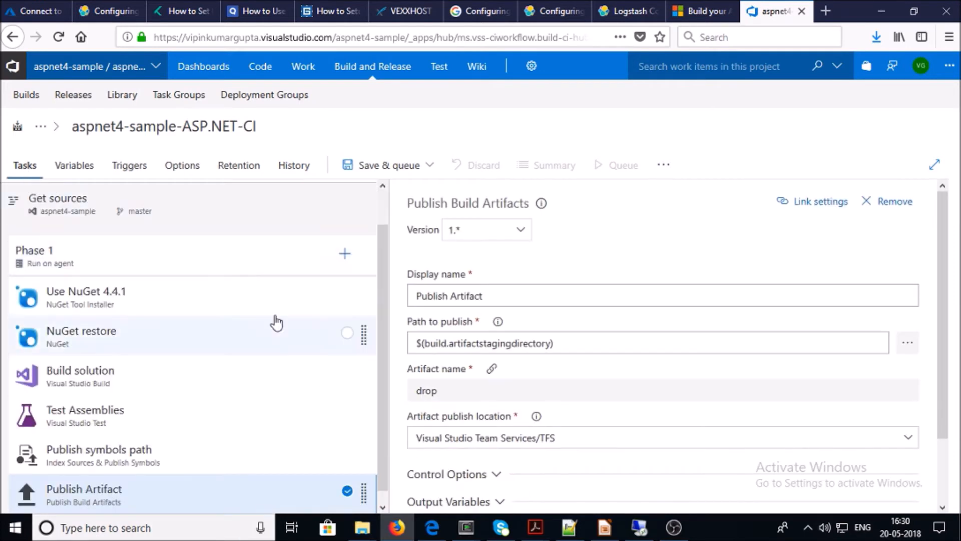
pyautogui.scroll(-1, 349, 405)
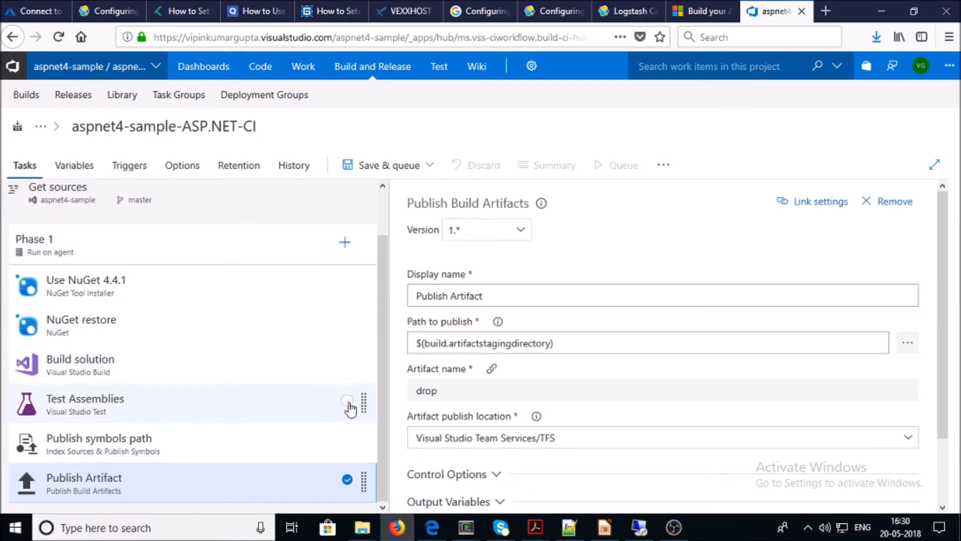
pyautogui.click(423, 166)
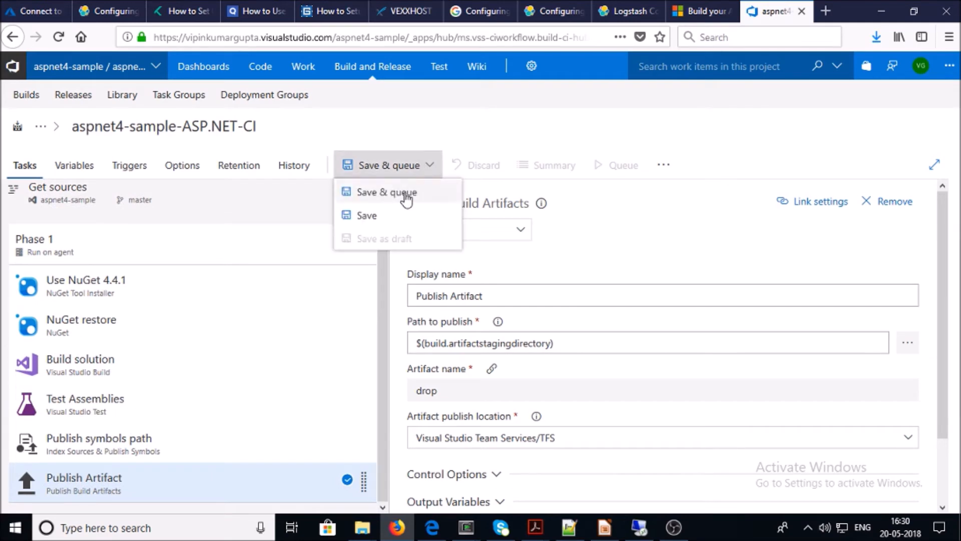
pyautogui.click(405, 196)
pyautogui.click(343, 262)
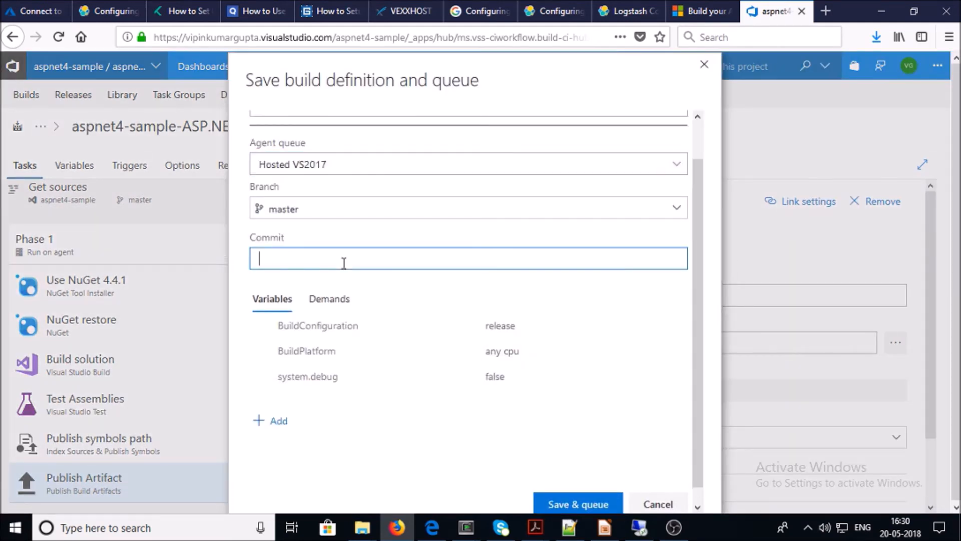
pyautogui.scroll(2, 663, 235)
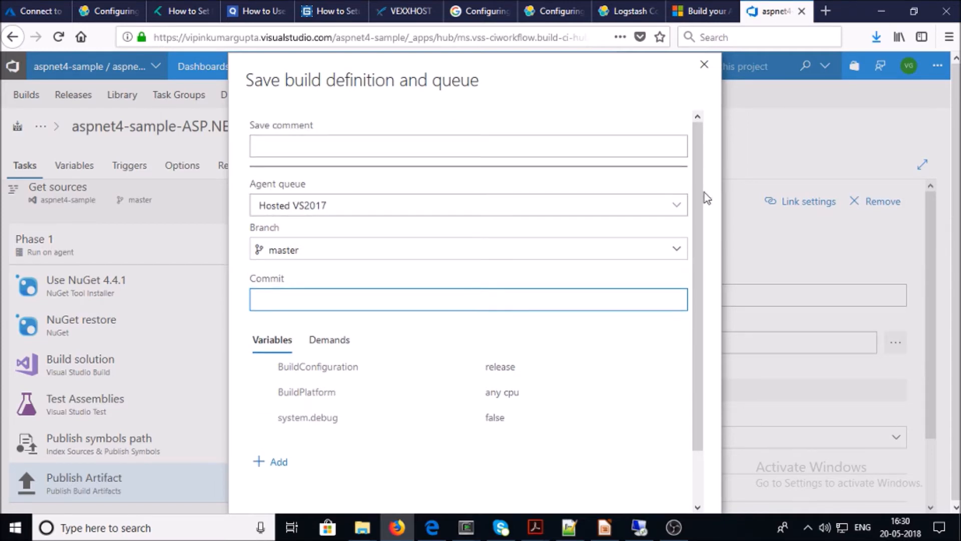
pyautogui.click(682, 205)
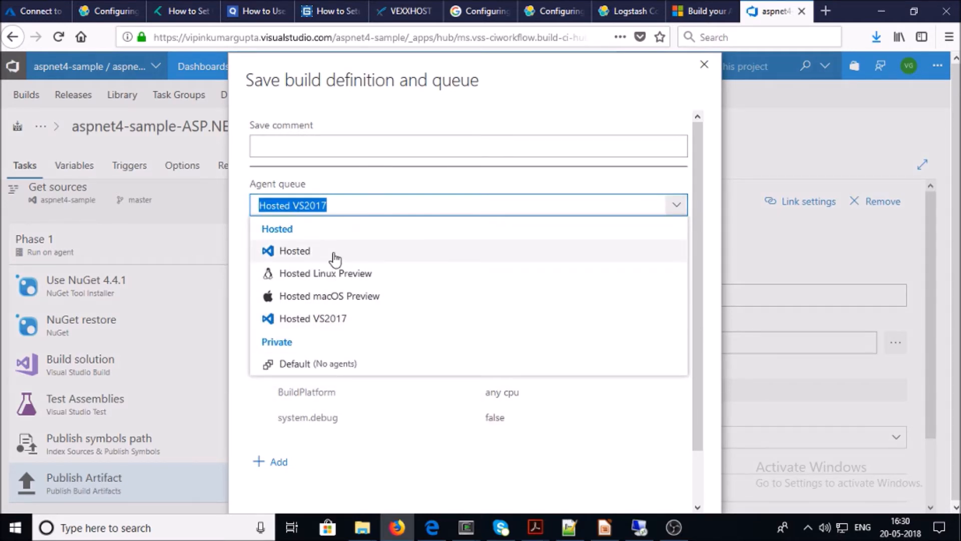
pyautogui.click(336, 324)
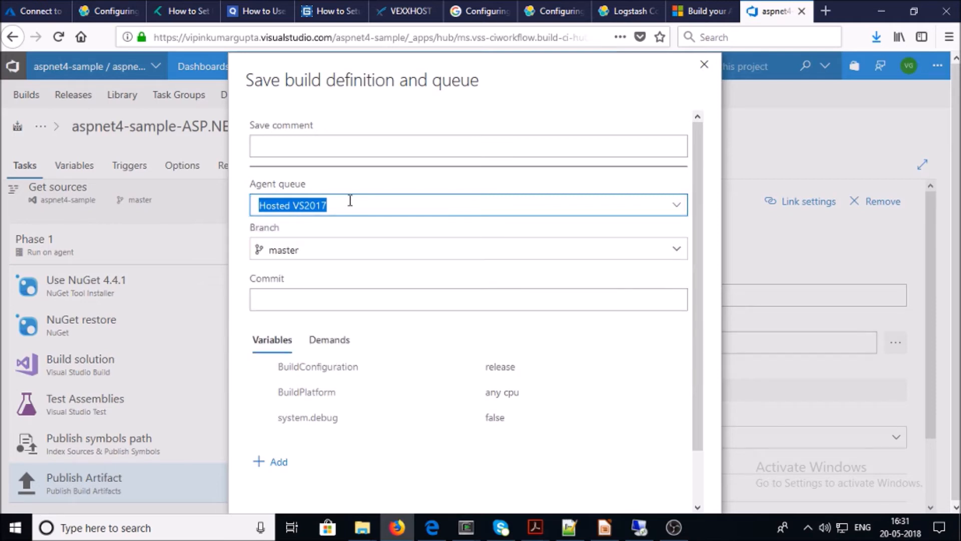
pyautogui.scroll(-2, 380, 347)
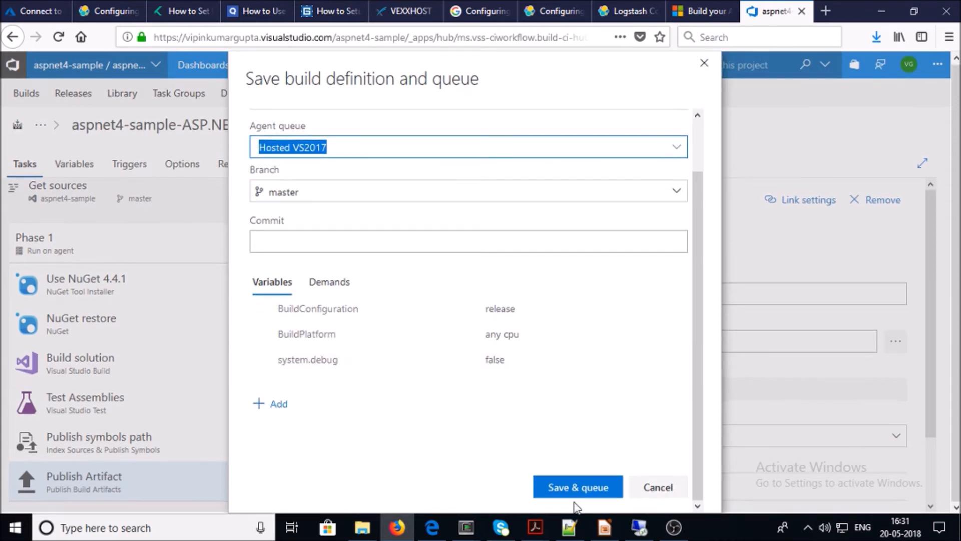
pyautogui.click(575, 495)
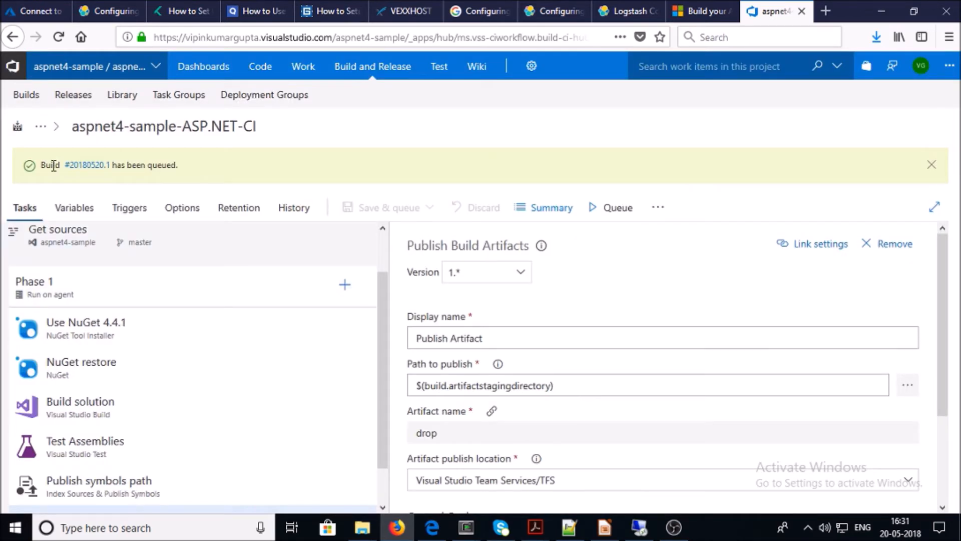
# Step: Open the queued build and follow its job progress in the console output
pyautogui.click(87, 165)
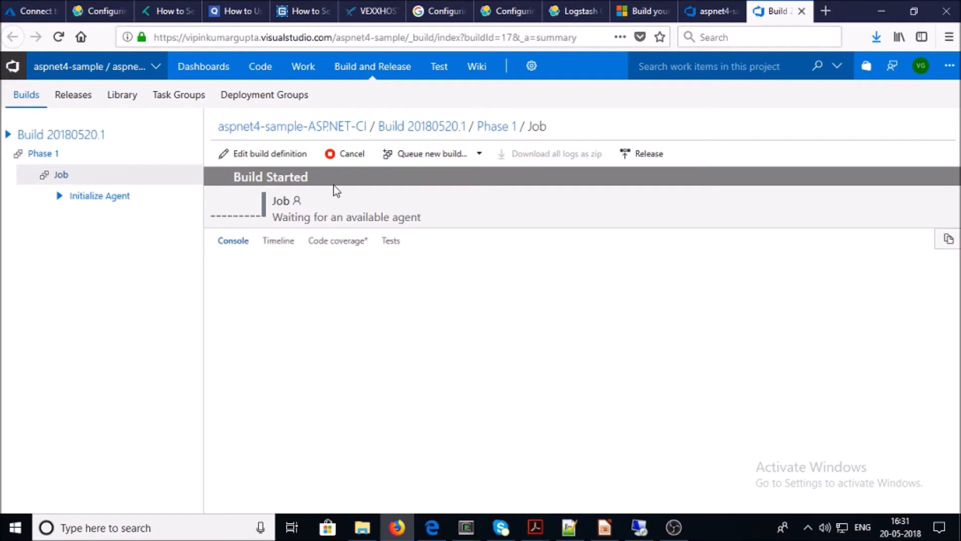
pyautogui.click(145, 190)
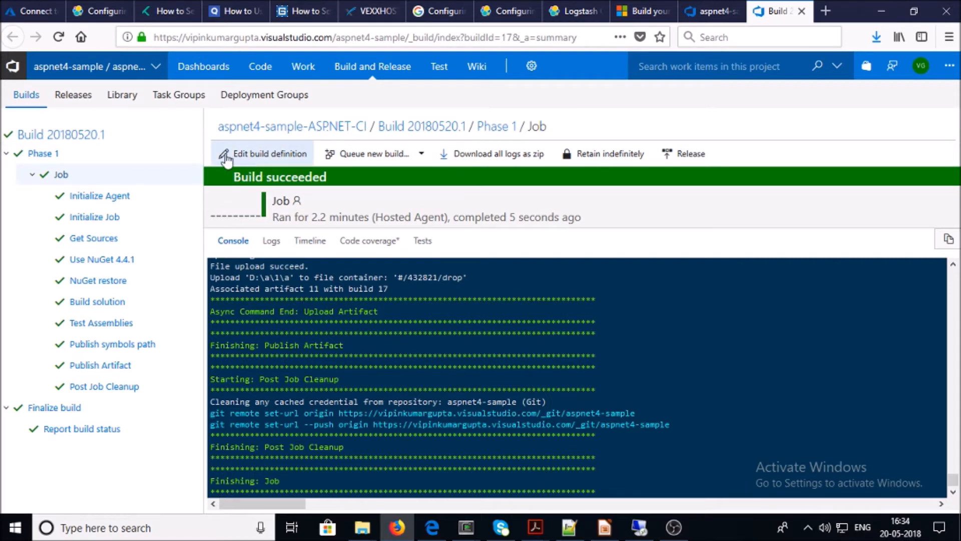
# Step: Review the finished build's summary, including its build details, associated changes and test results, along with the timeline of task durations
pyautogui.click(32, 136)
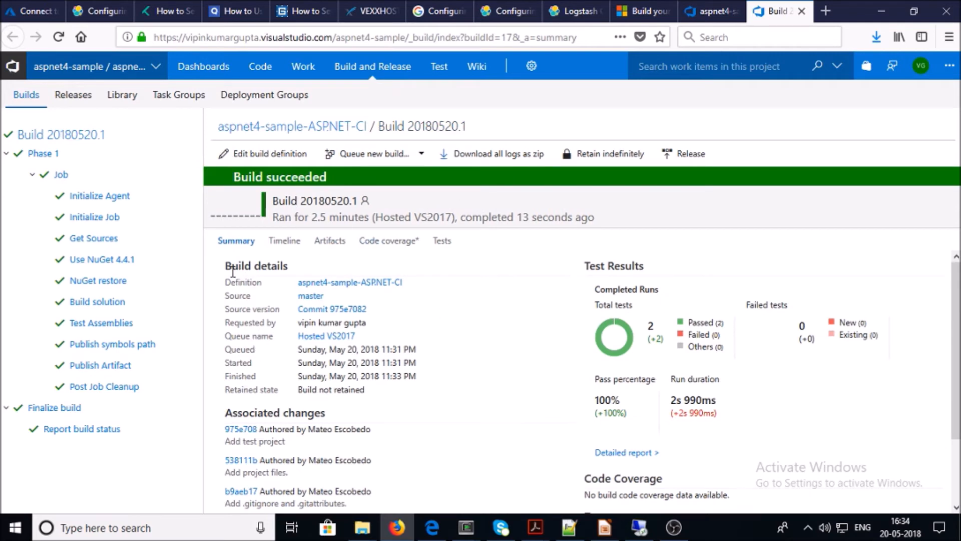
pyautogui.moveTo(220, 285); pyautogui.dragTo(394, 376)
pyautogui.click(462, 359)
pyautogui.scroll(-3, 331, 423)
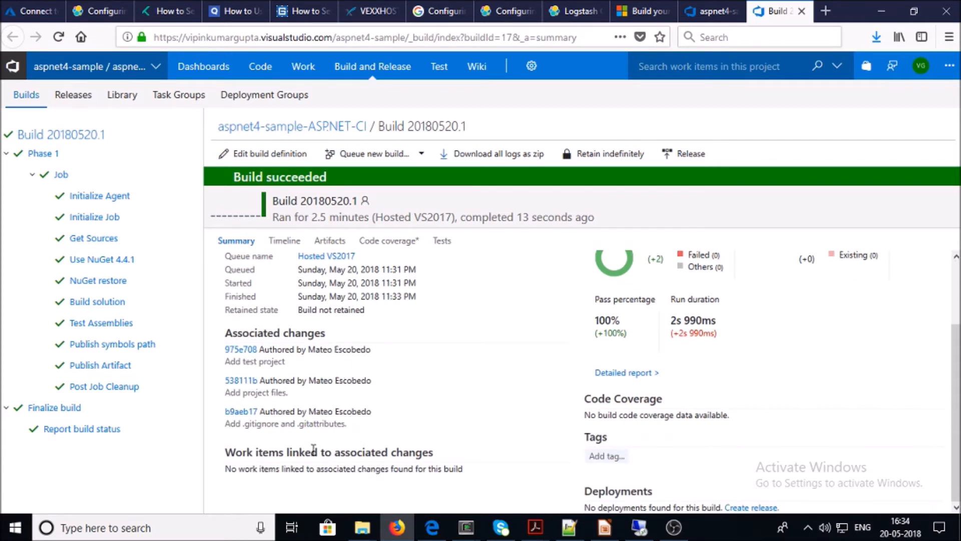
pyautogui.scroll(3, 563, 400)
pyautogui.moveTo(585, 267); pyautogui.dragTo(793, 379)
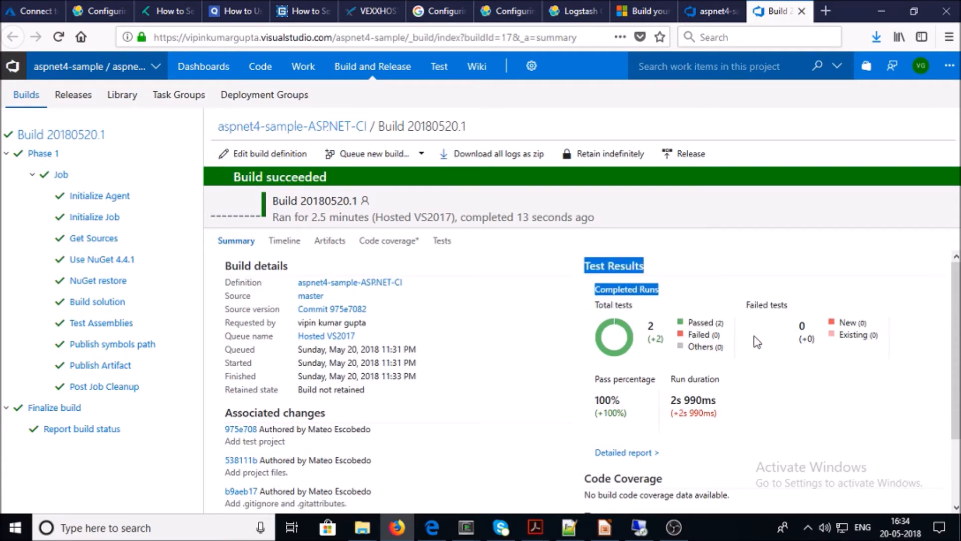
pyautogui.scroll(-3, 693, 355)
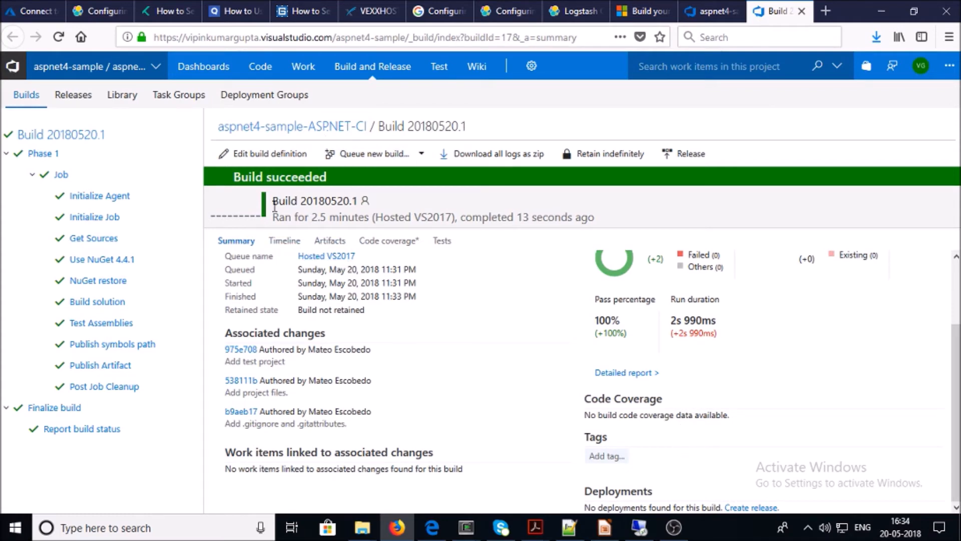
pyautogui.click(283, 241)
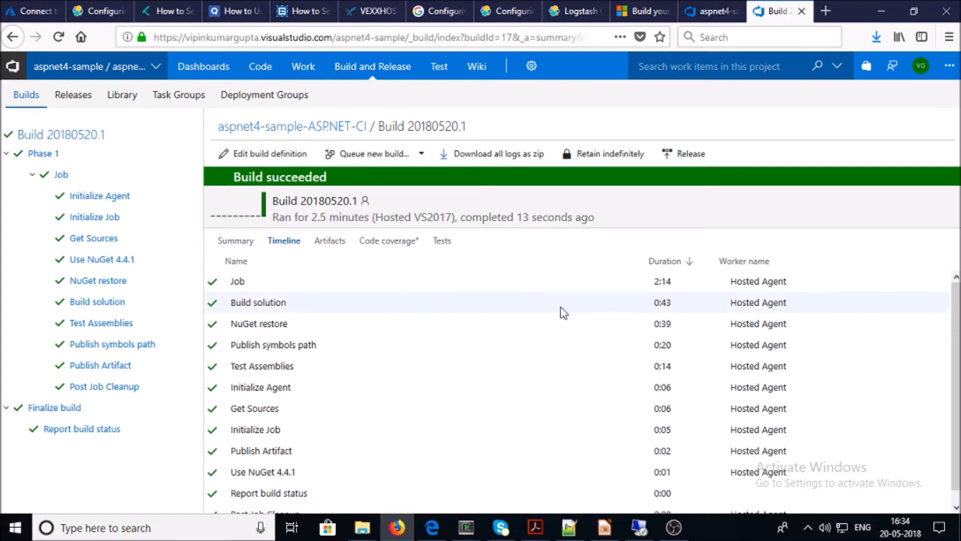
pyautogui.scroll(-1, 654, 304)
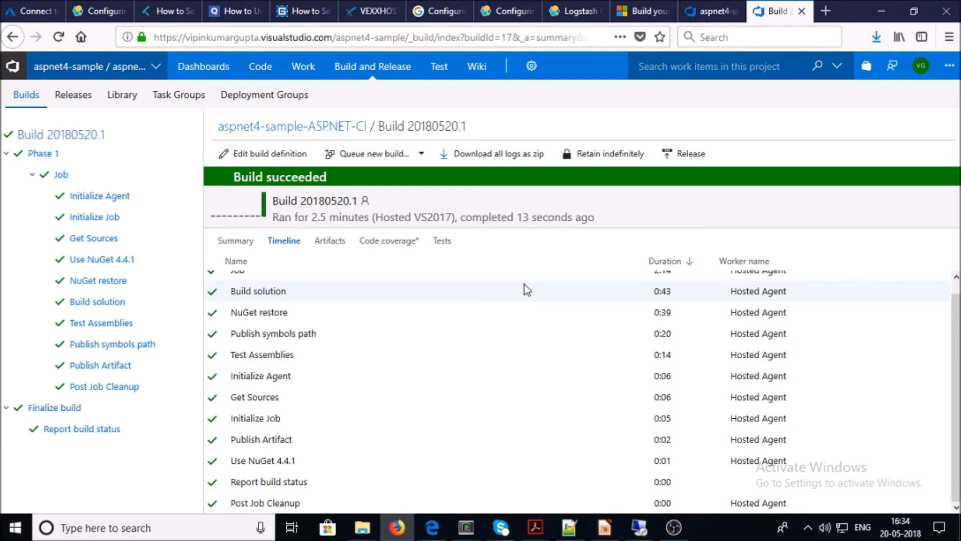
# Step: Explore the files in the build's drop artifact and view the build's test results
pyautogui.click(333, 241)
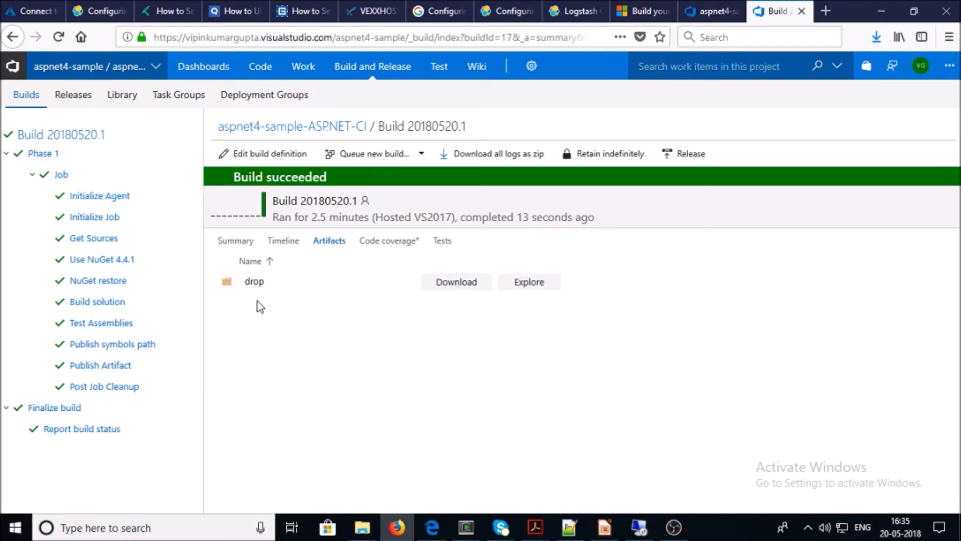
pyautogui.click(544, 290)
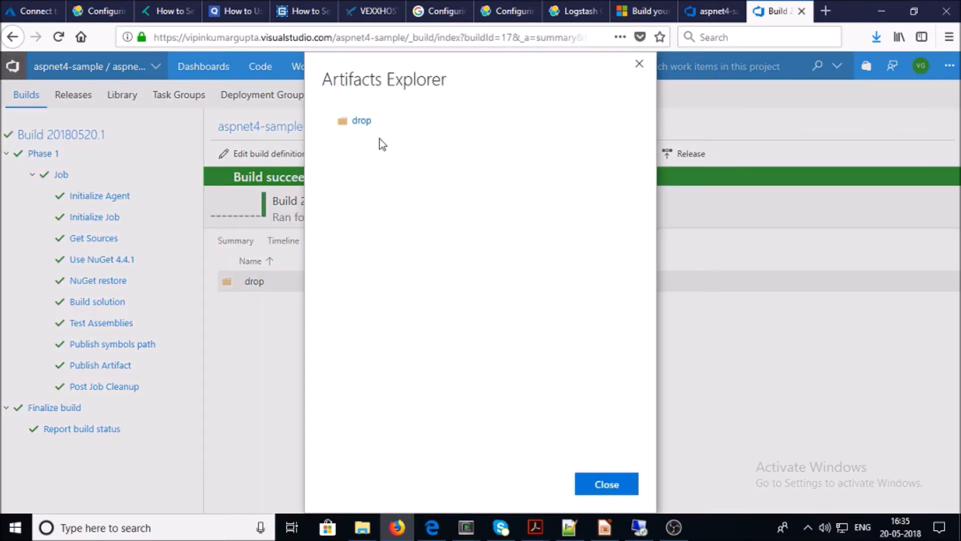
pyautogui.click(331, 121)
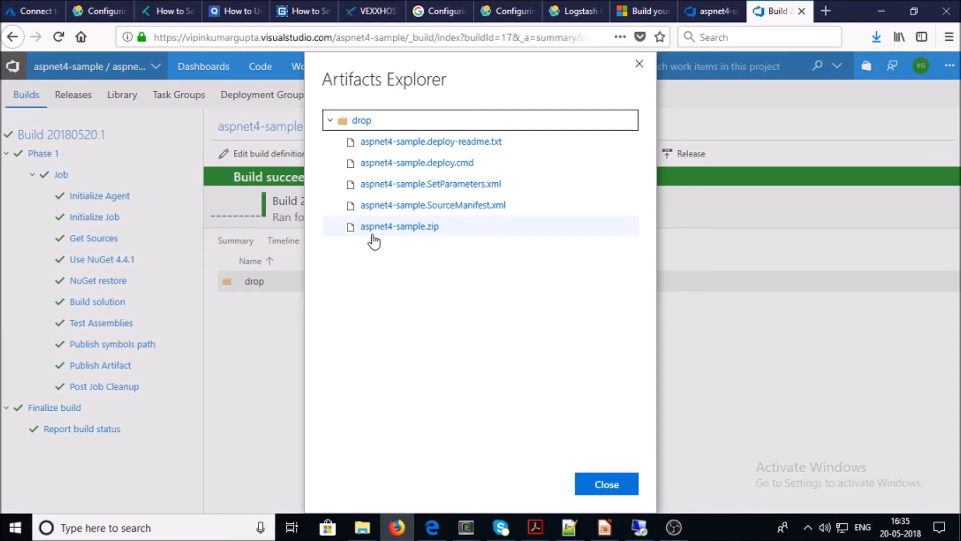
pyautogui.click(641, 69)
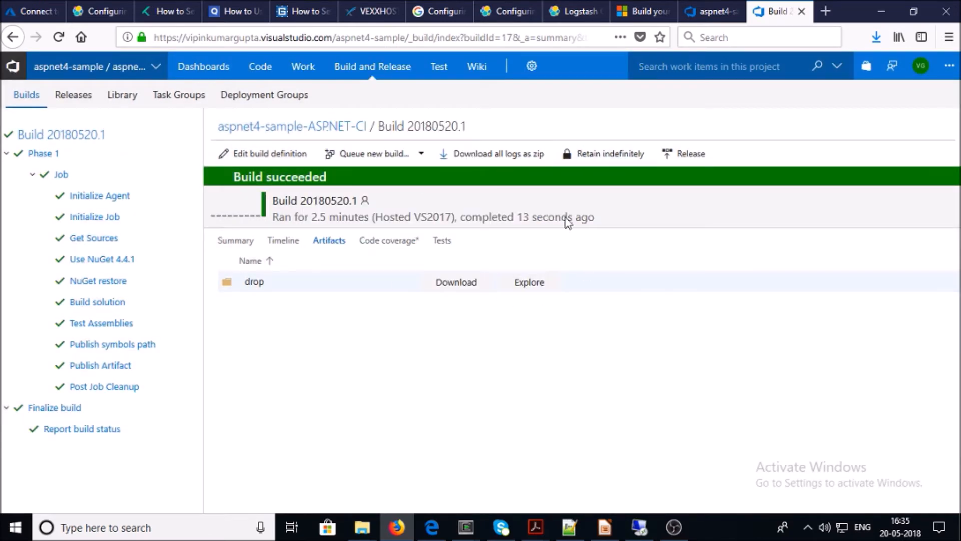
pyautogui.click(442, 242)
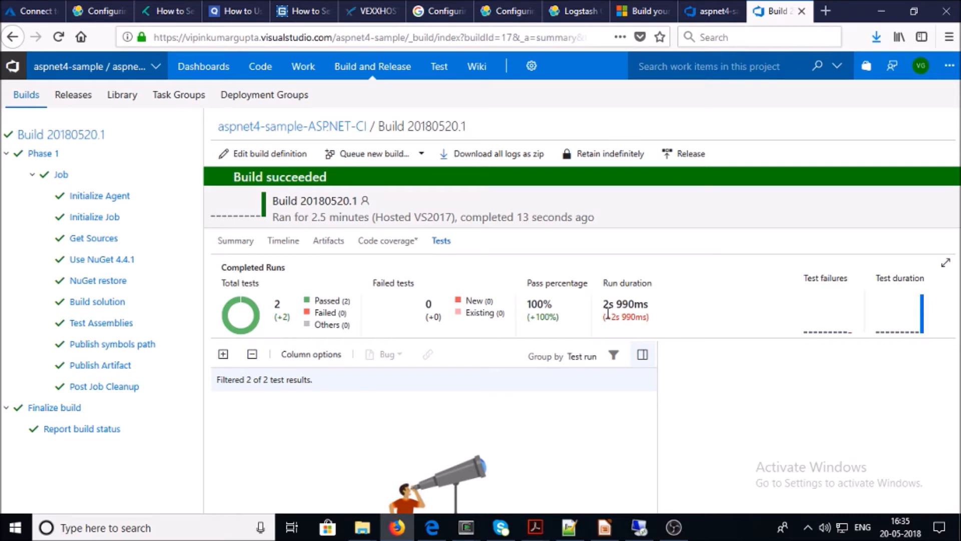
# Step: Start a new deployment group in the project and name it Dev-Environment
pyautogui.click(29, 90)
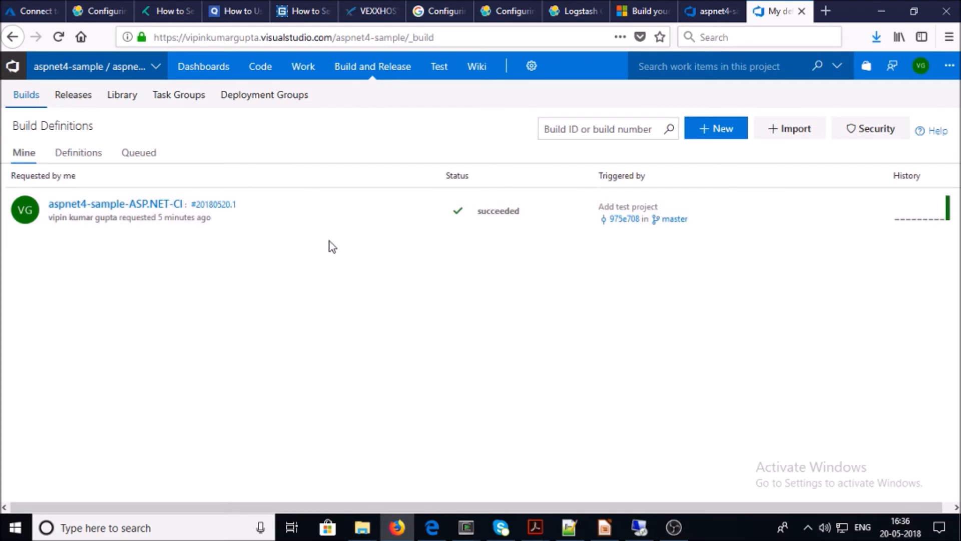
pyautogui.moveTo(372, 67)
pyautogui.click(359, 116)
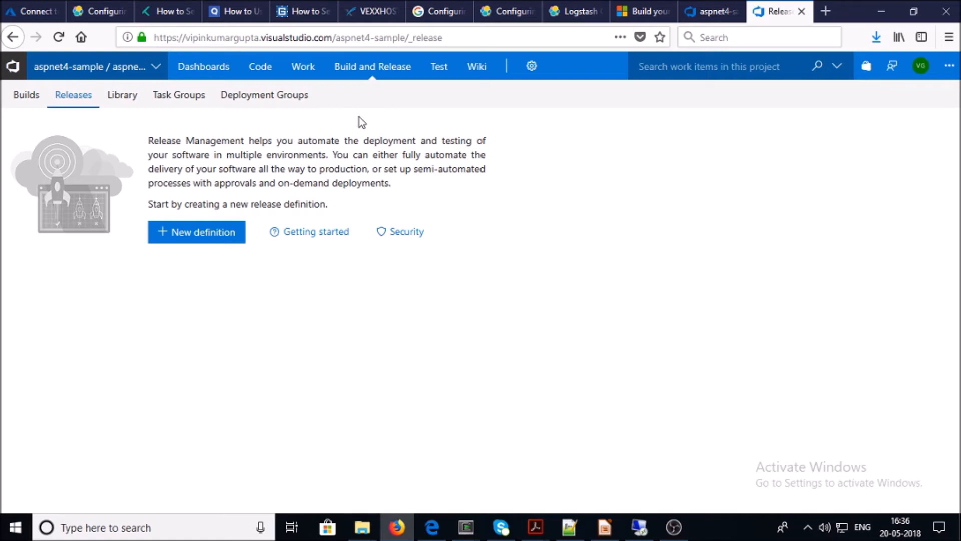
pyautogui.click(283, 99)
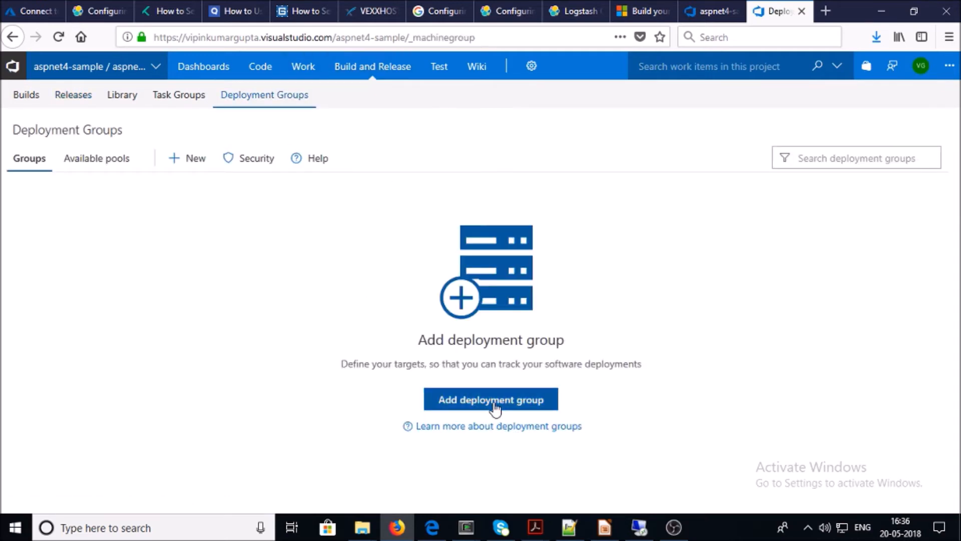
pyautogui.click(493, 400)
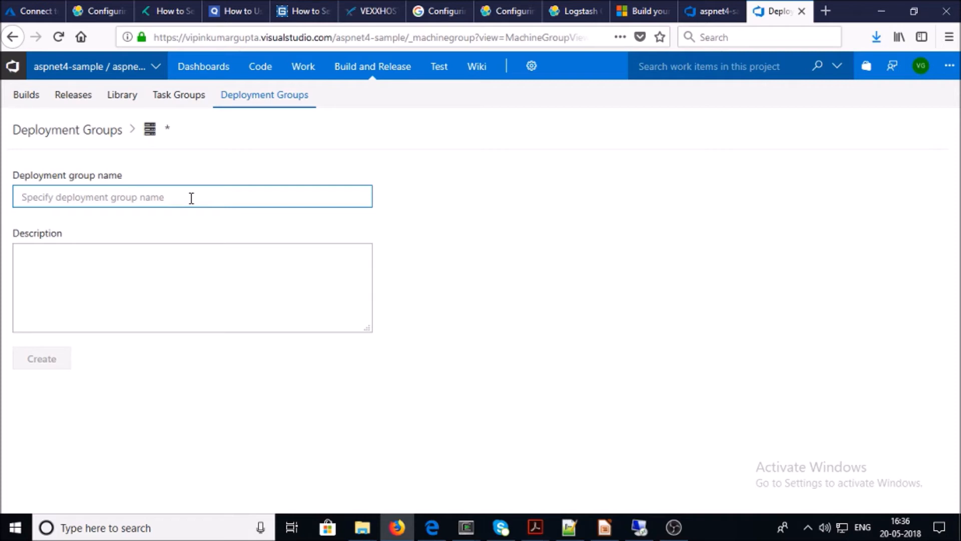
pyautogui.write('Dev-')
pyautogui.write('Environme')
pyautogui.write('nyt')
pyautogui.press('BackSpace')
pyautogui.press('BackSpace')
pyautogui.write('t')
# Step: Enter the description "This is Dev machines." and create the deployment group
pyautogui.click(117, 256)
pyautogui.write('T')
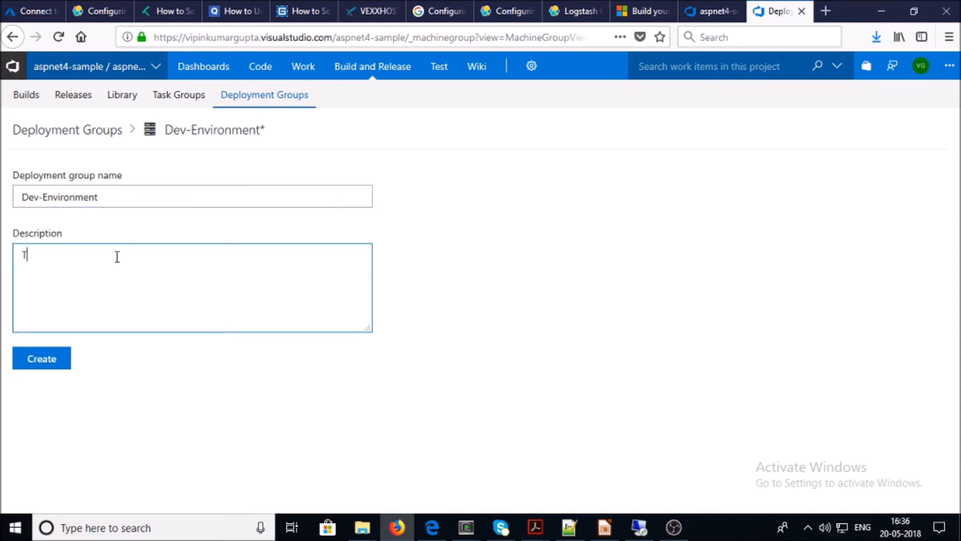
pyautogui.write('his is Devop')
pyautogui.press('BackSpace')
pyautogui.press('BackSpace')
pyautogui.press('BackSpace')
pyautogui.press('BackSpace')
pyautogui.press('BackSpace')
pyautogui.write('Devolp')
pyautogui.press('BackSpace')
pyautogui.press('BackSpace')
pyautogui.press('BackSpace')
pyautogui.write('machines.')
pyautogui.click(50, 367)
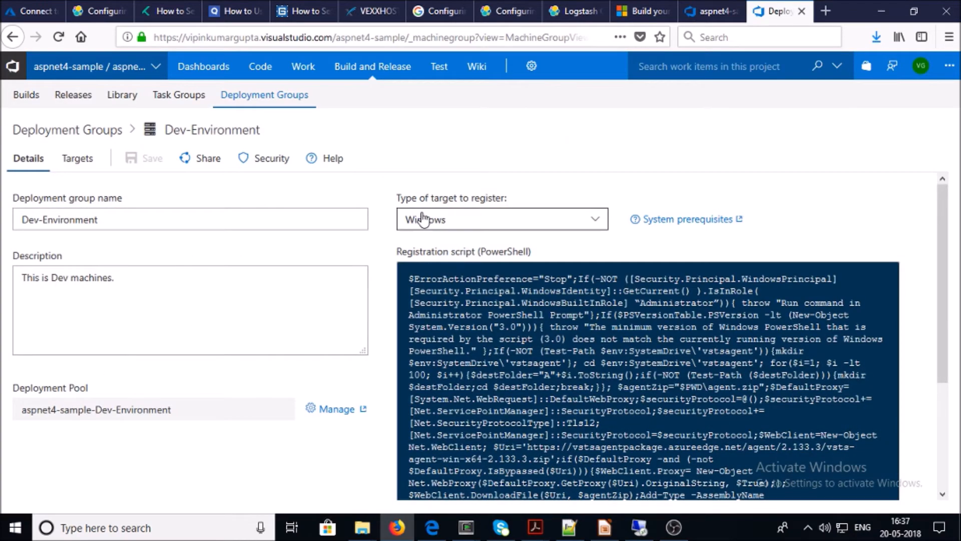
# Step: Choose Windows as the target type, include a personal access token in the registration script, and copy the script to the clipboard
pyautogui.scroll(-3, 188, 250)
pyautogui.scroll(3, 186, 247)
pyautogui.click(602, 222)
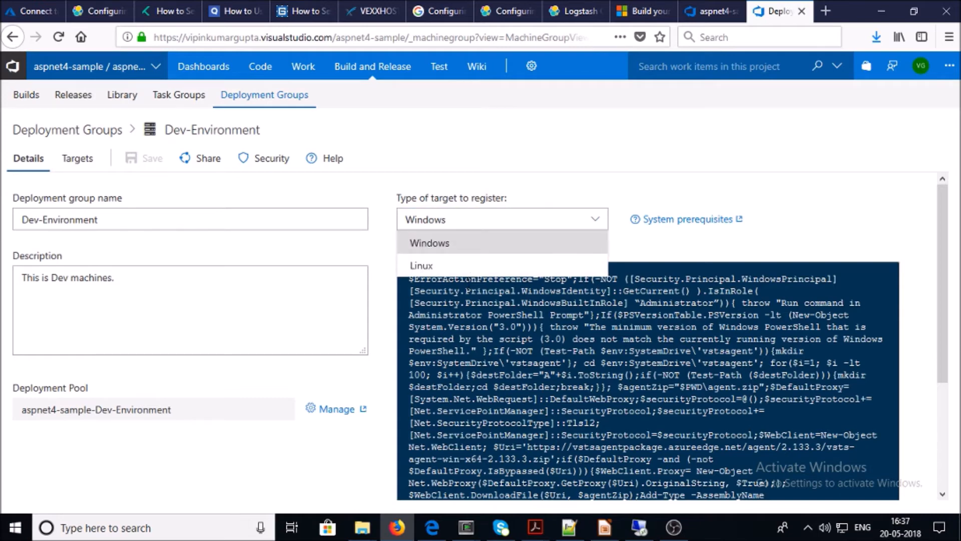
pyautogui.click(489, 254)
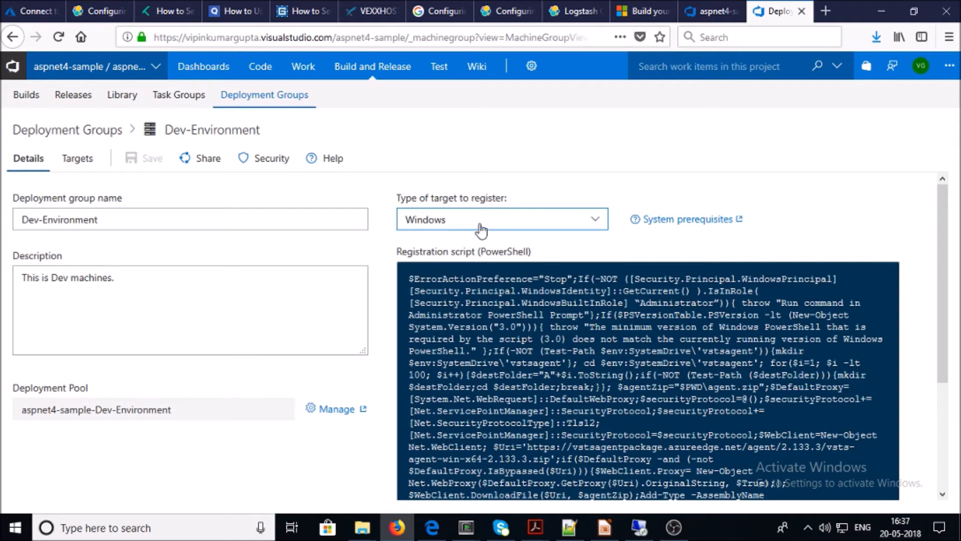
pyautogui.scroll(-3, 480, 225)
pyautogui.click(412, 442)
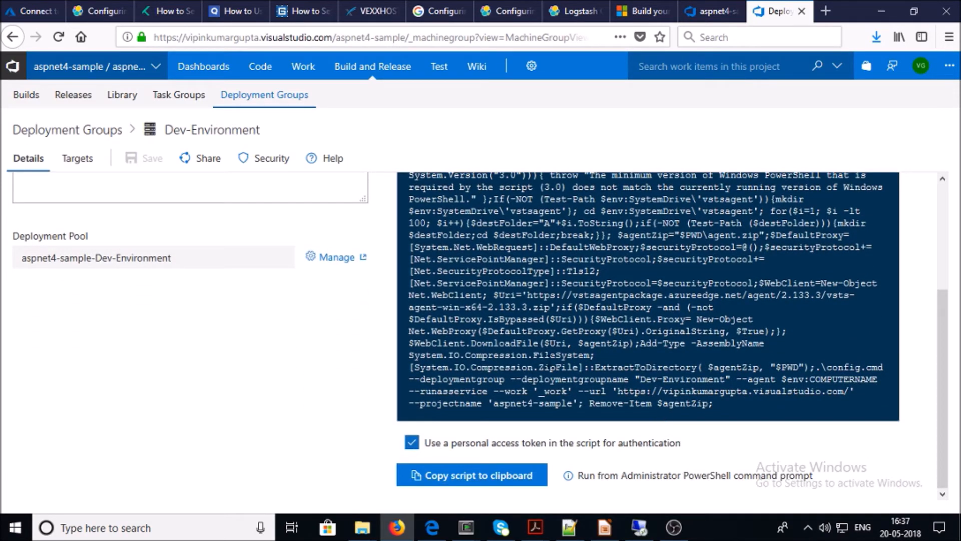
pyautogui.click(504, 482)
pyautogui.click(501, 481)
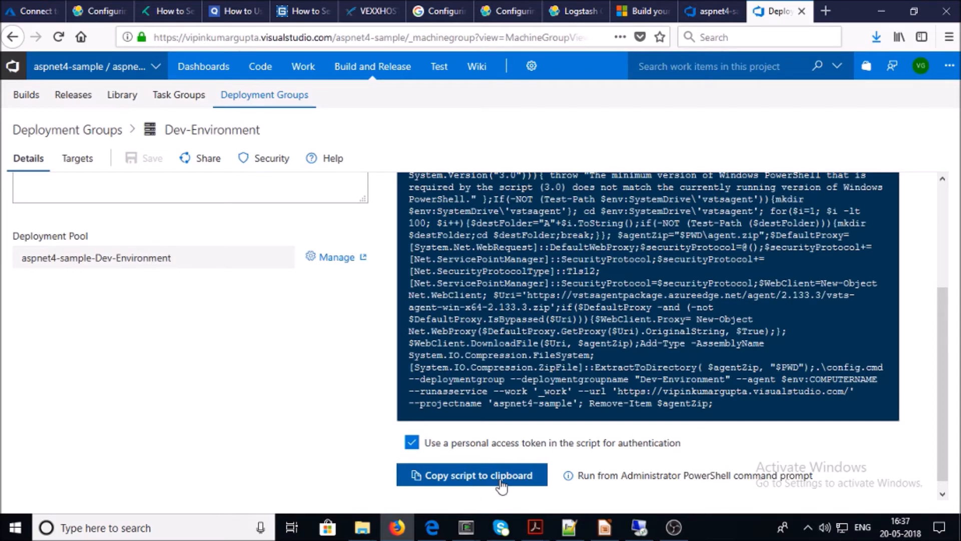
pyautogui.scroll(3, 500, 485)
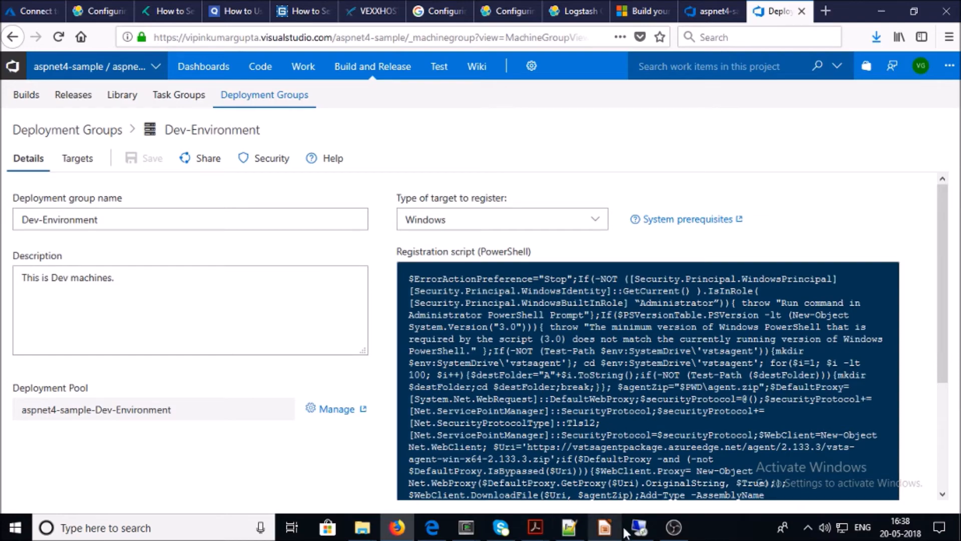
# Step: Switch to the Remote Desktop session of the Windows Server 2012 R2 machine and clear away its open PowerShell and Internet Explorer windows
pyautogui.click(639, 527)
pyautogui.click(508, 77)
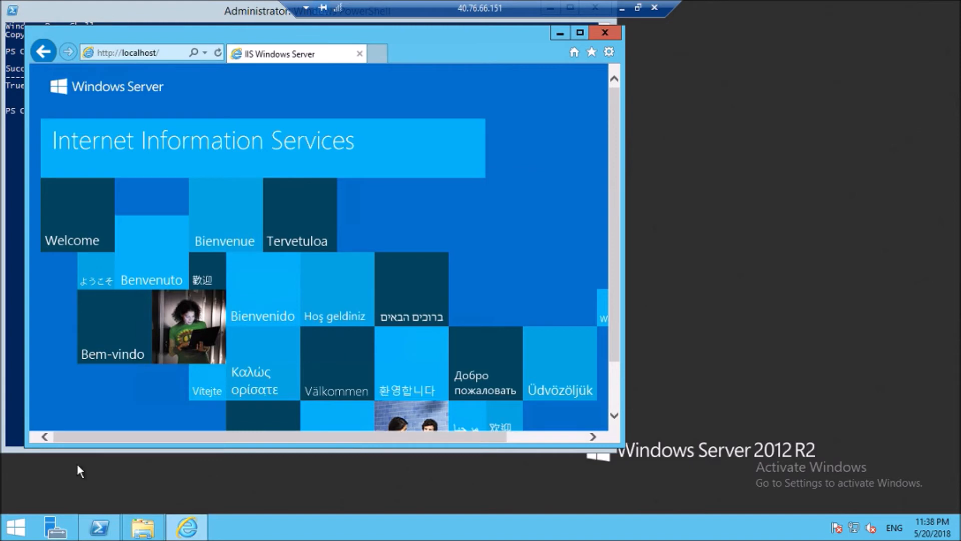
pyautogui.click(101, 527)
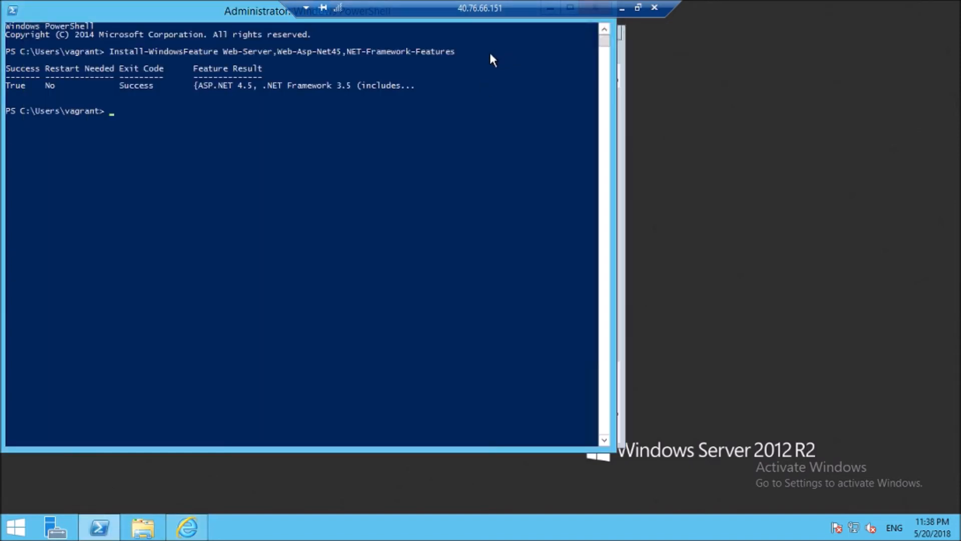
pyautogui.click(569, 7)
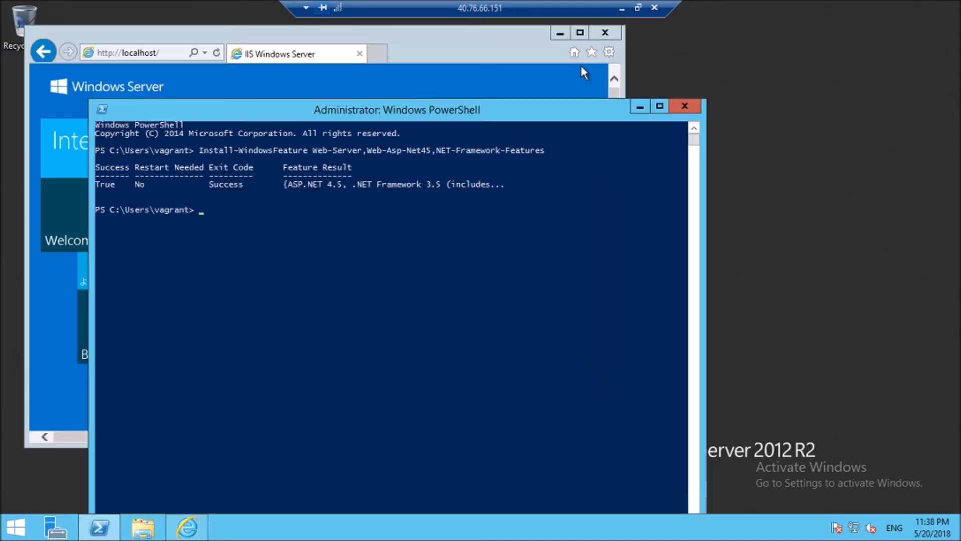
pyautogui.click(686, 107)
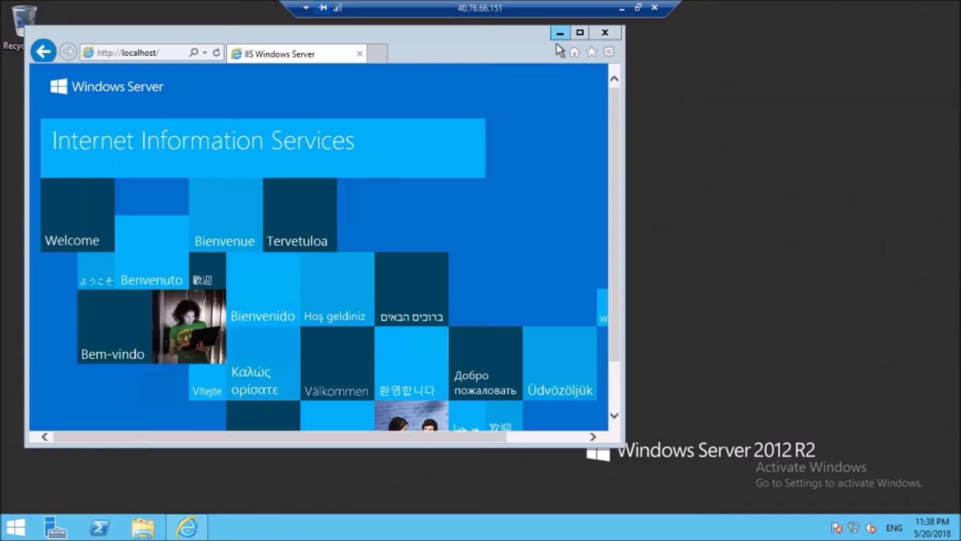
pyautogui.click(560, 35)
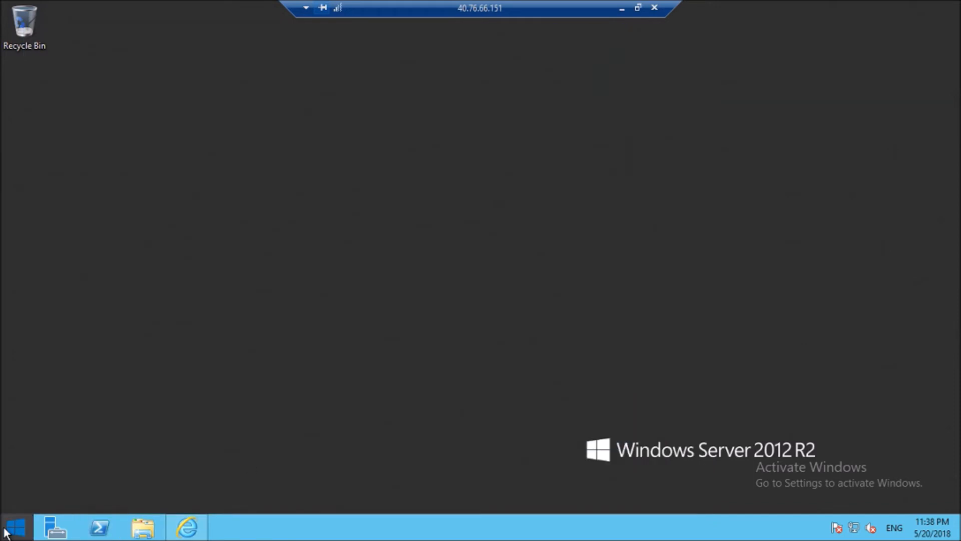
# Step: Open Windows PowerShell as administrator on the server and run the copied registration script containing the personal access token
pyautogui.click(14, 527)
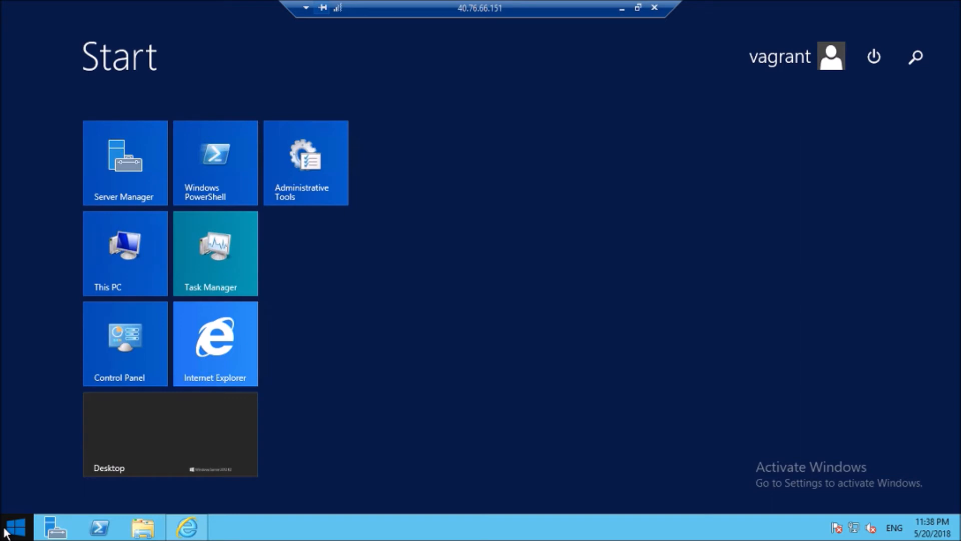
pyautogui.click(912, 57)
pyautogui.write('powerShell')
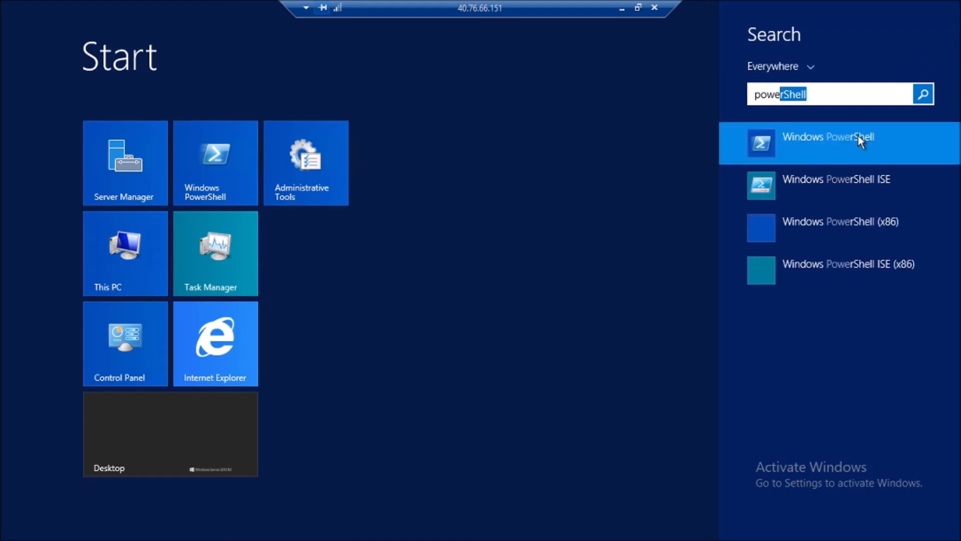
pyautogui.rightClick(858, 136)
pyautogui.click(834, 285)
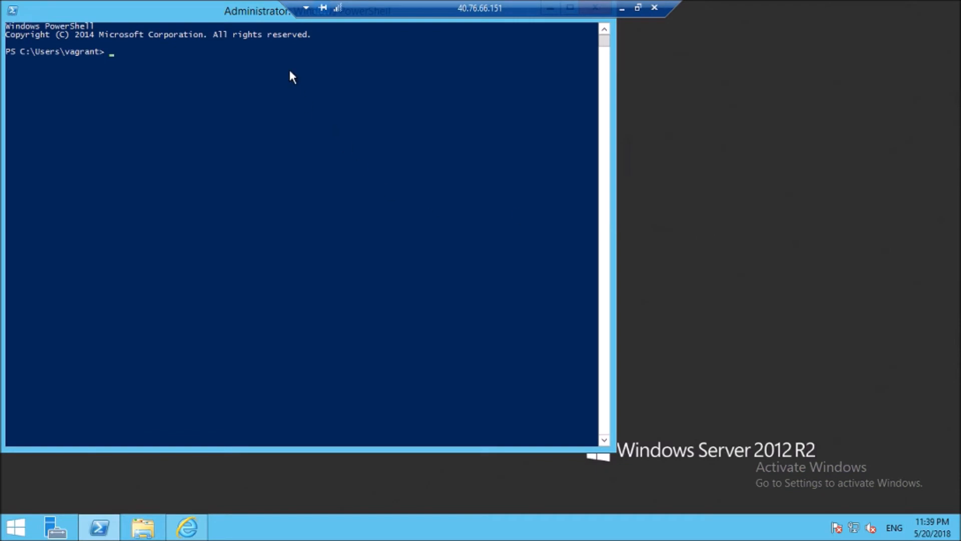
pyautogui.rightClick(293, 78)
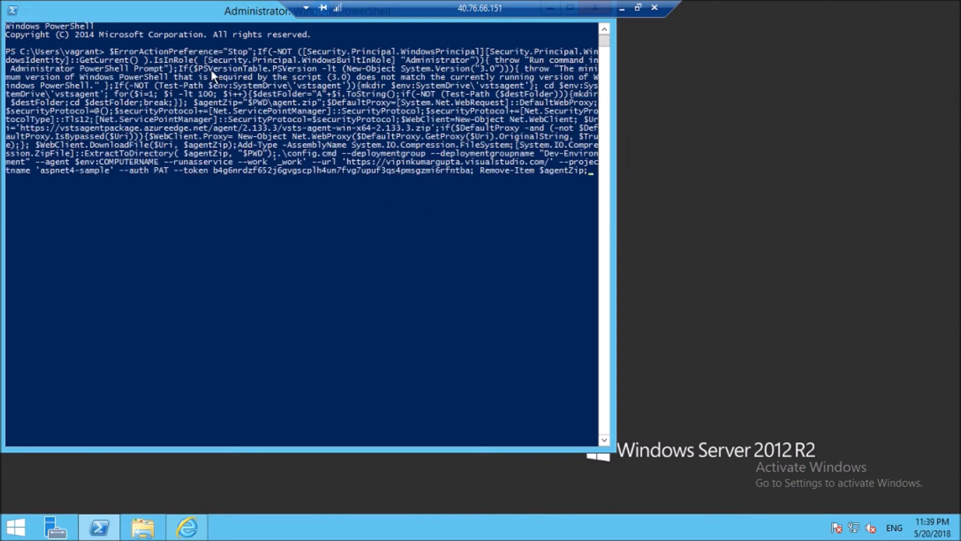
pyautogui.press('Return')
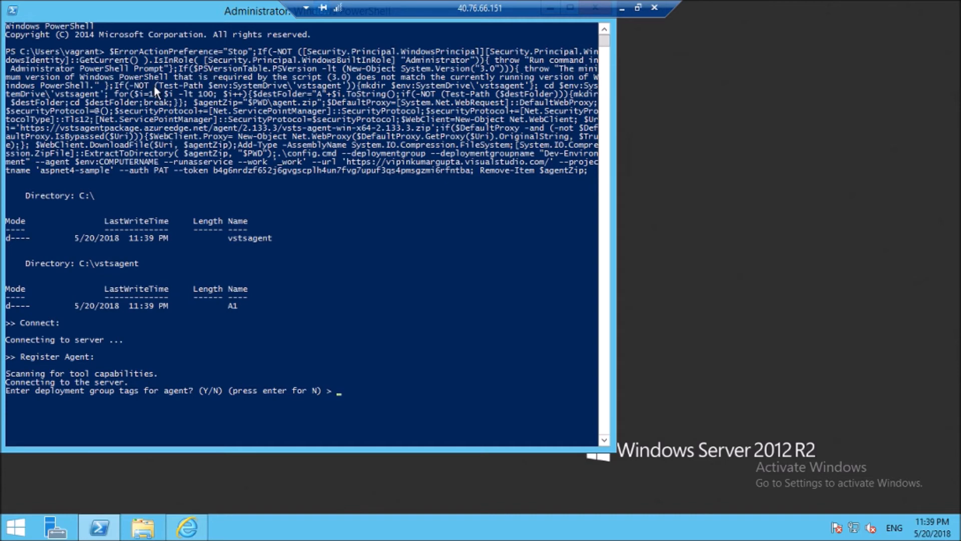
# Step: Opt to enter deployment group tags, tag the agent as web, and accept the default NT AUTHORITY\SYSTEM service account
pyautogui.write('y')
pyautogui.press('Return')
pyautogui.click(329, 298)
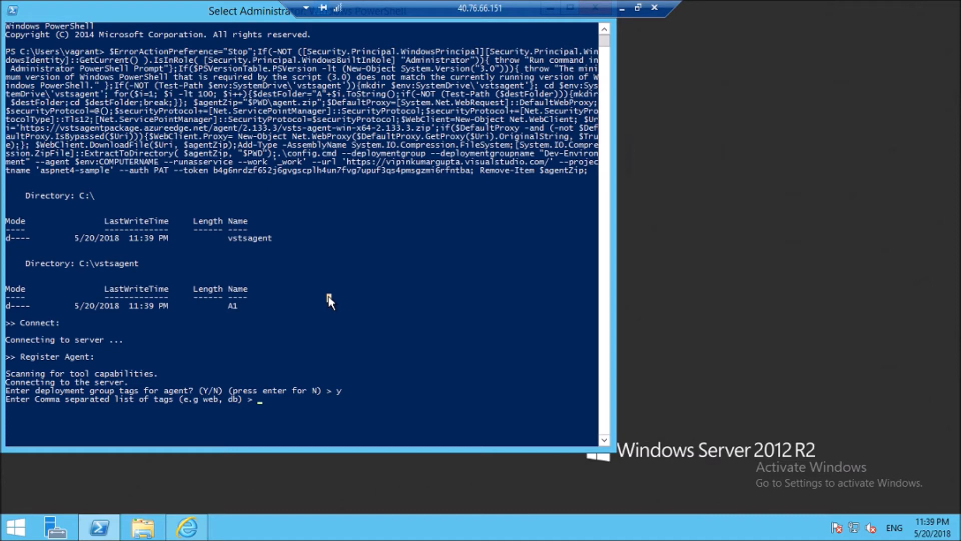
pyautogui.write('web')
pyautogui.press('Return')
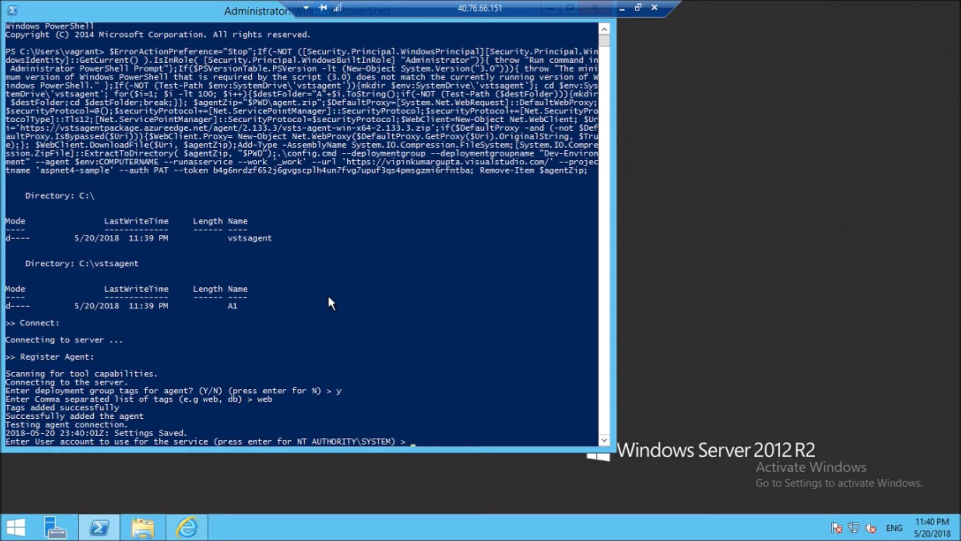
pyautogui.press('Return')
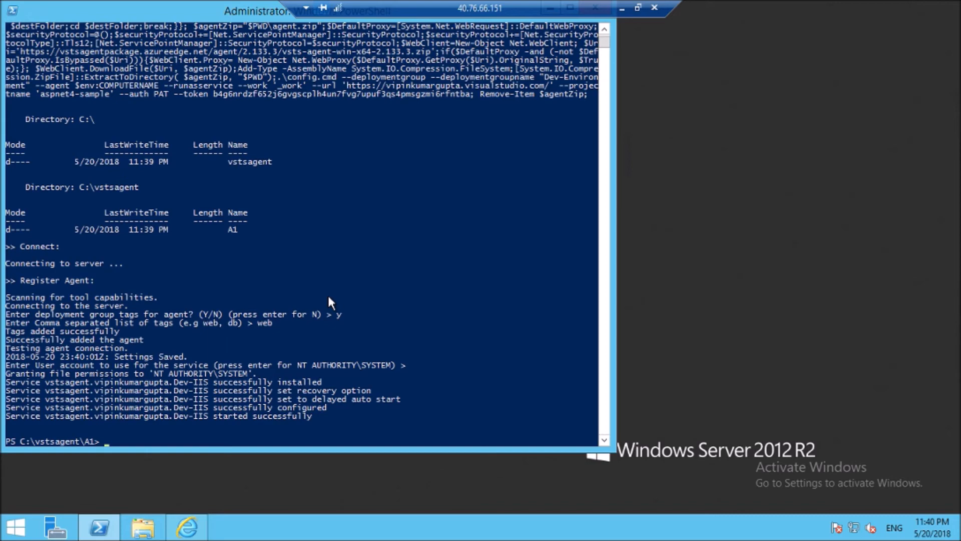
# Step: Switch to the browser, reload the deployment groups list, and check the registered targets of the Dev-Environment group
pyautogui.click(621, 8)
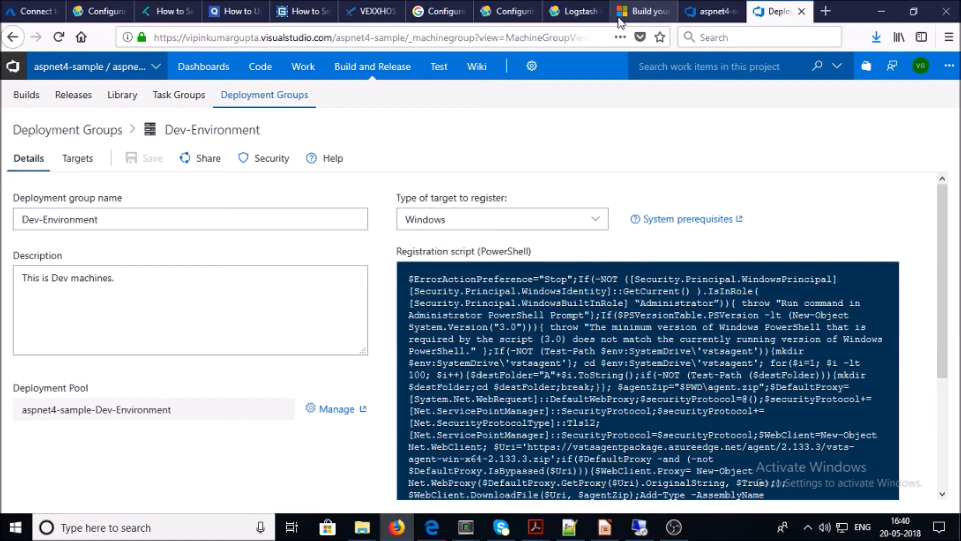
pyautogui.click(77, 160)
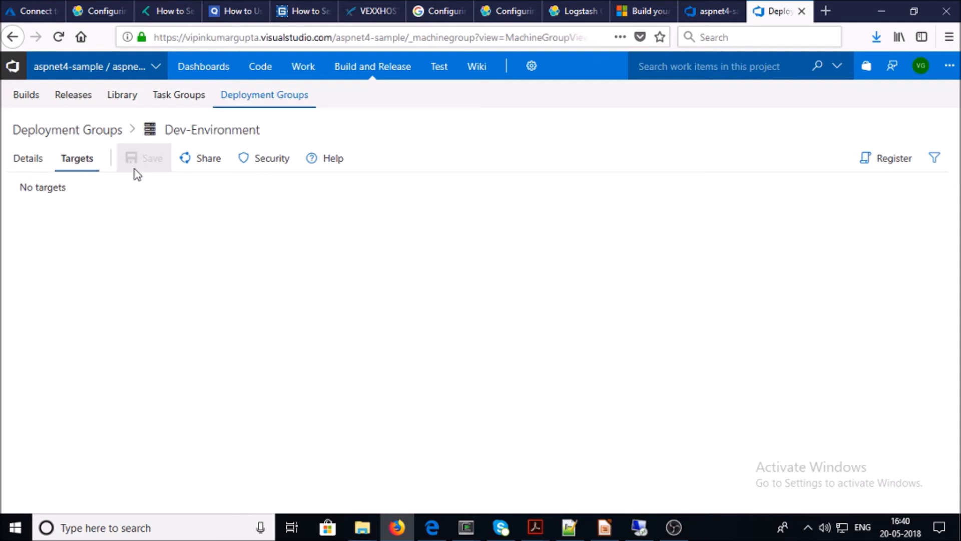
pyautogui.click(191, 100)
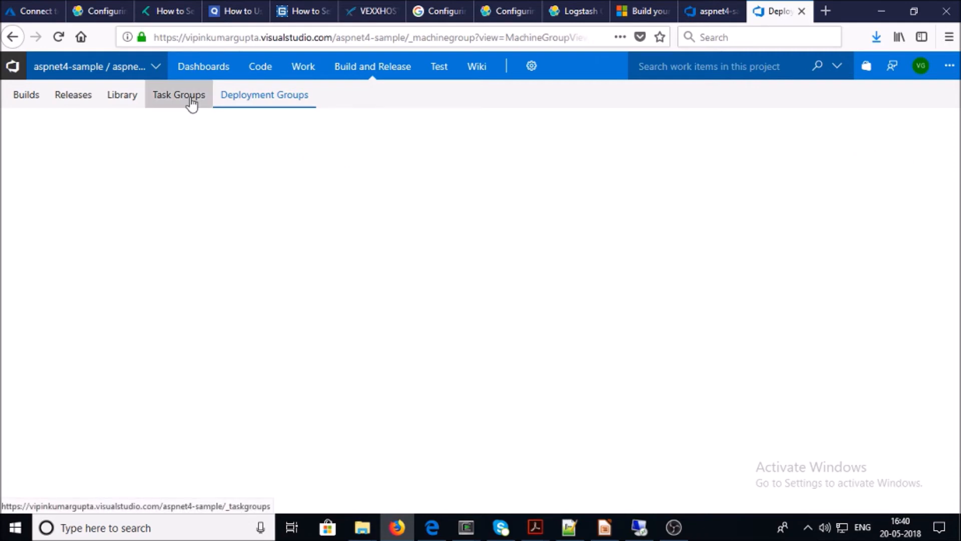
pyautogui.click(291, 104)
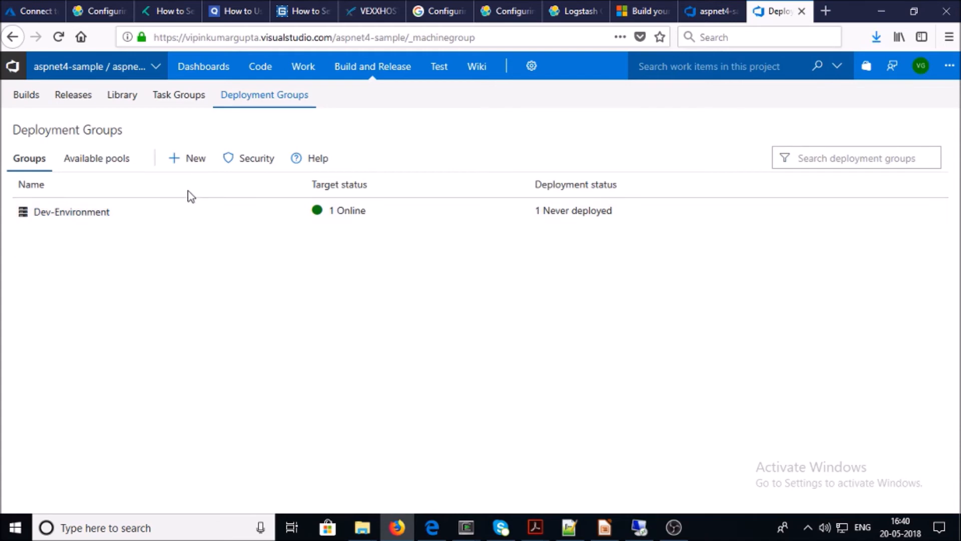
pyautogui.click(92, 216)
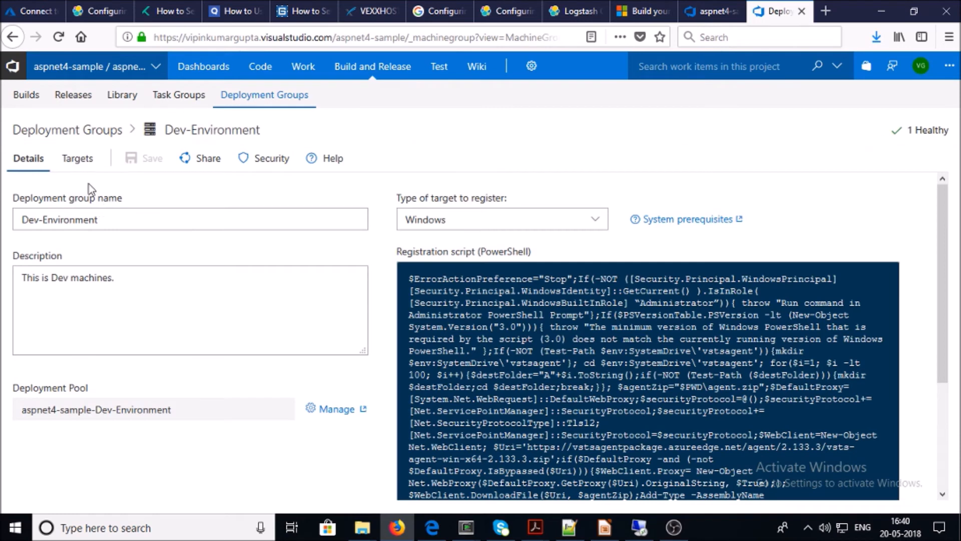
pyautogui.click(77, 158)
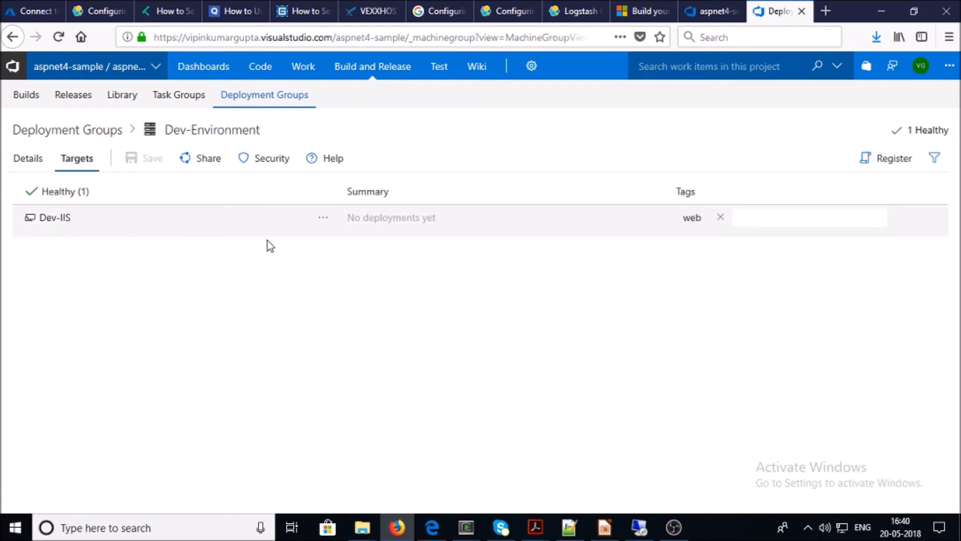
# Step: Open the Dev-IIS target and review its deployment history and summary
pyautogui.click(60, 217)
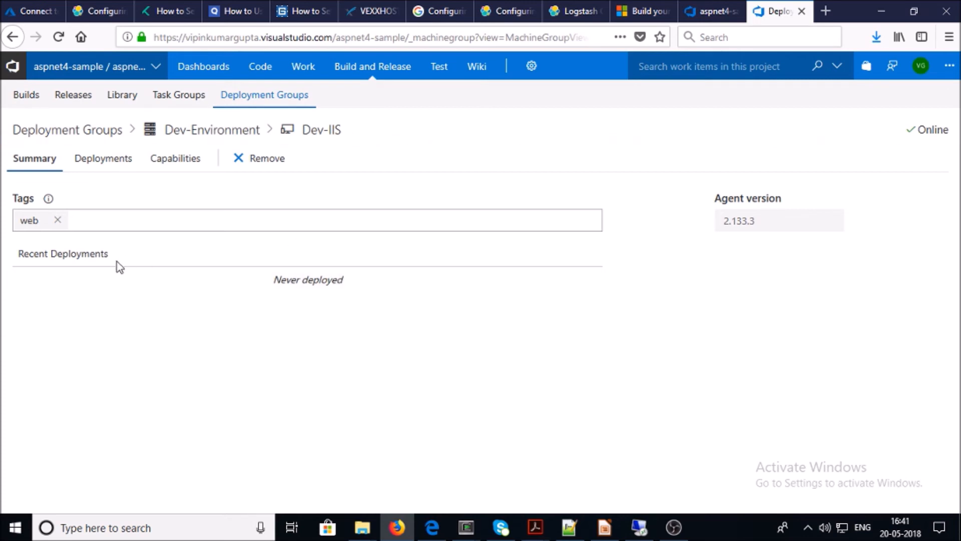
pyautogui.click(94, 161)
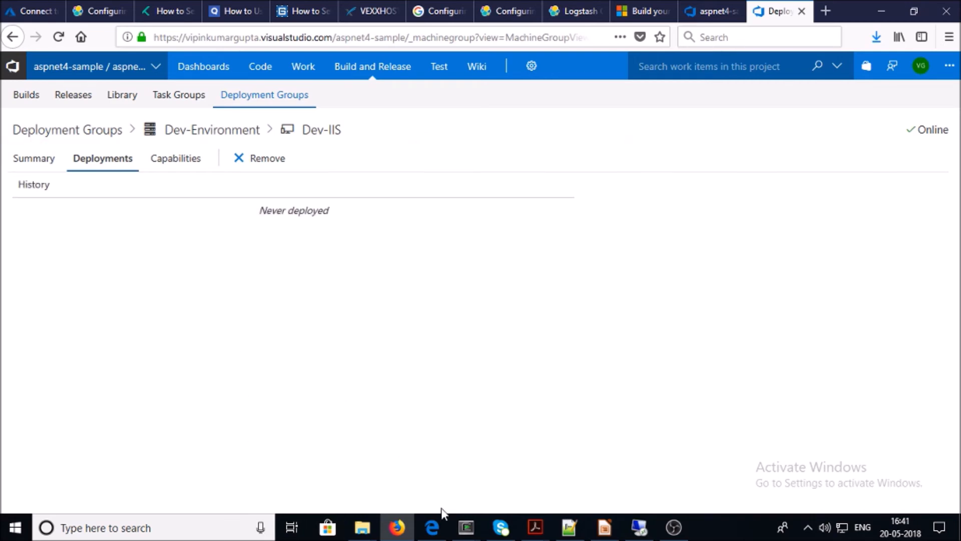
pyautogui.click(32, 163)
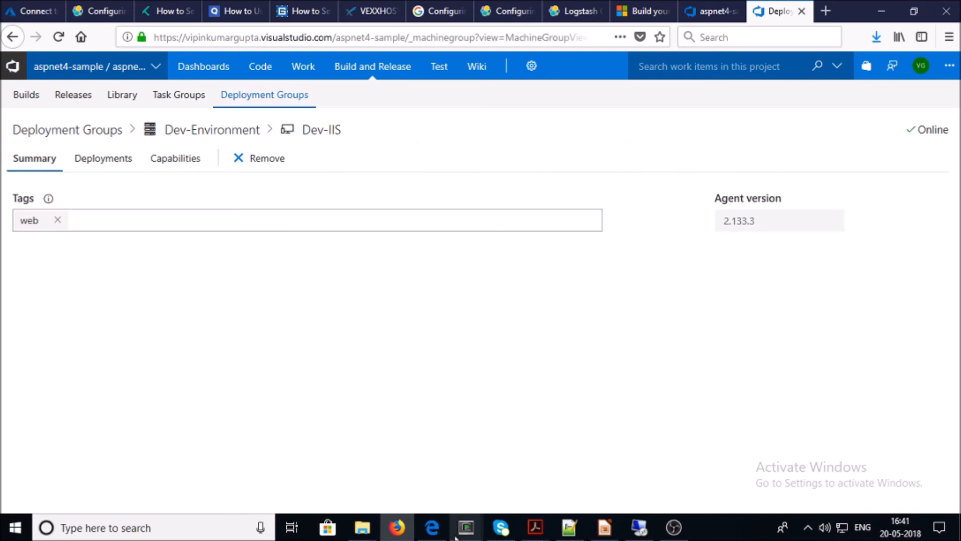
# Step: Run hostname in PowerShell on the remote server and compare the output with the target name shown in the browser
pyautogui.moveTo(466, 527)
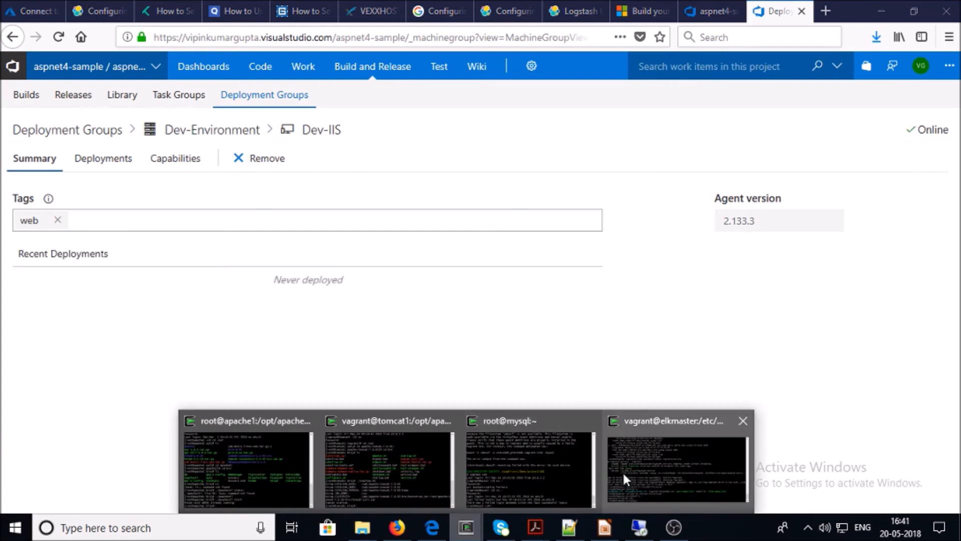
pyautogui.click(639, 527)
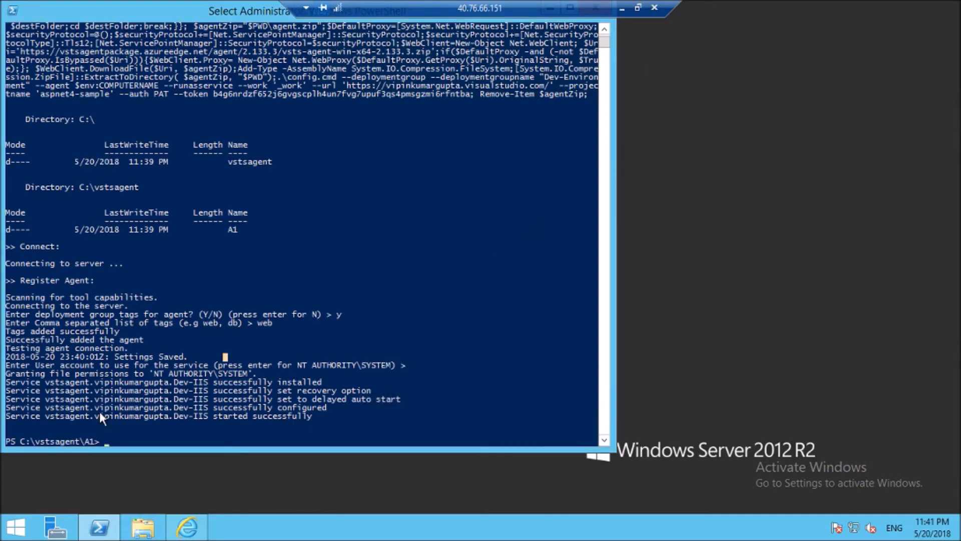
pyautogui.write('hostname')
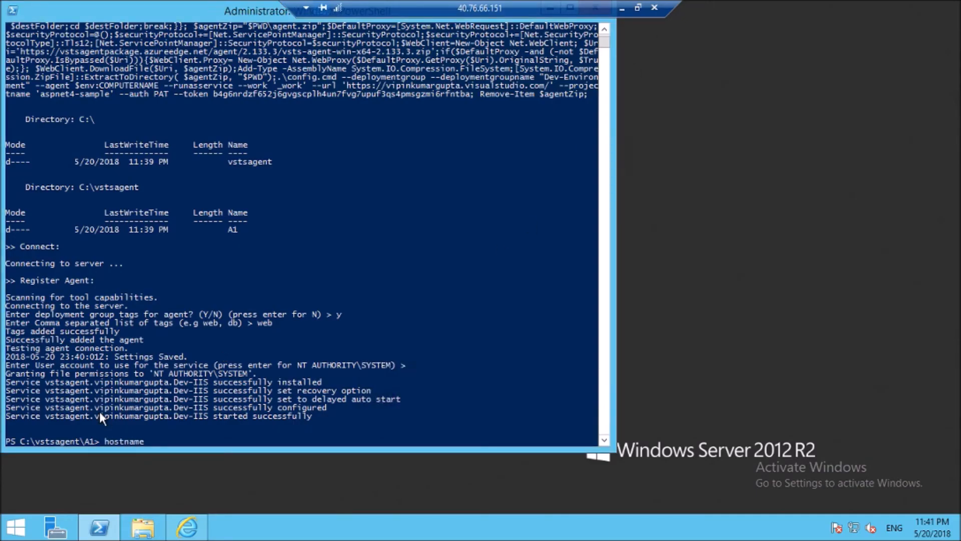
pyautogui.press('Return')
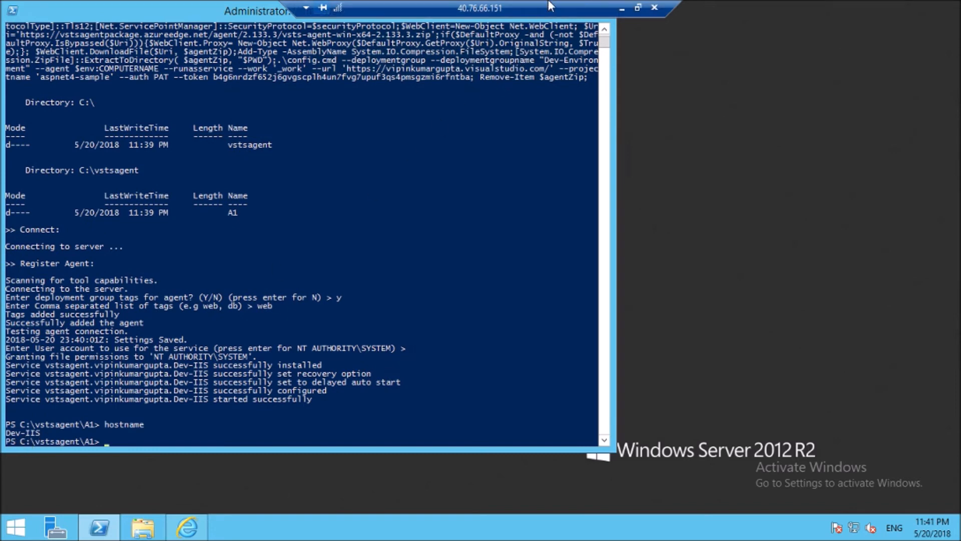
pyautogui.click(620, 9)
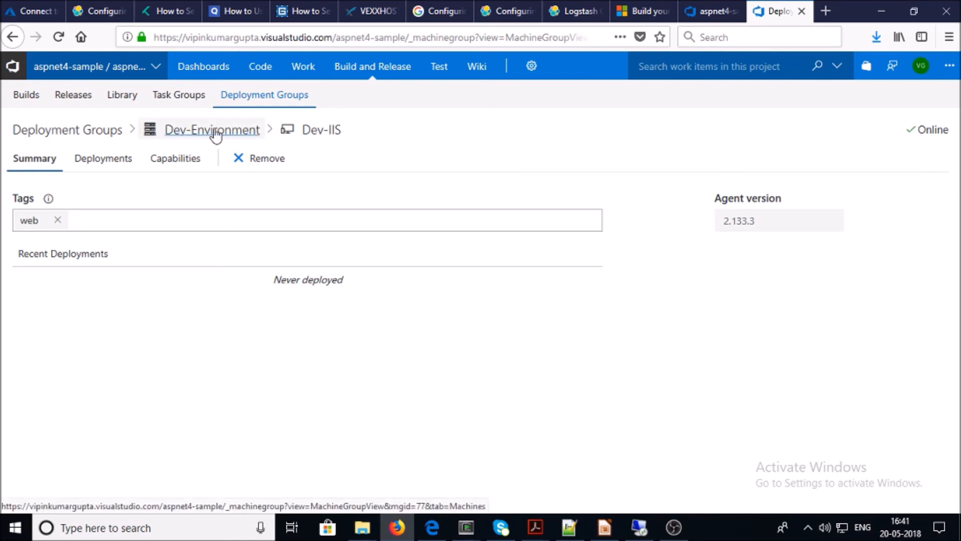
pyautogui.moveTo(344, 131); pyautogui.dragTo(302, 132)
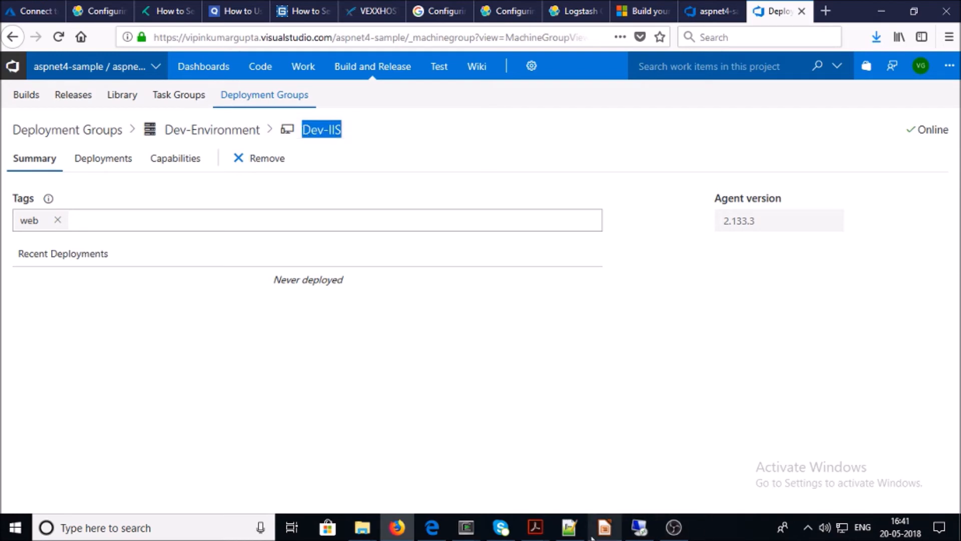
pyautogui.click(634, 534)
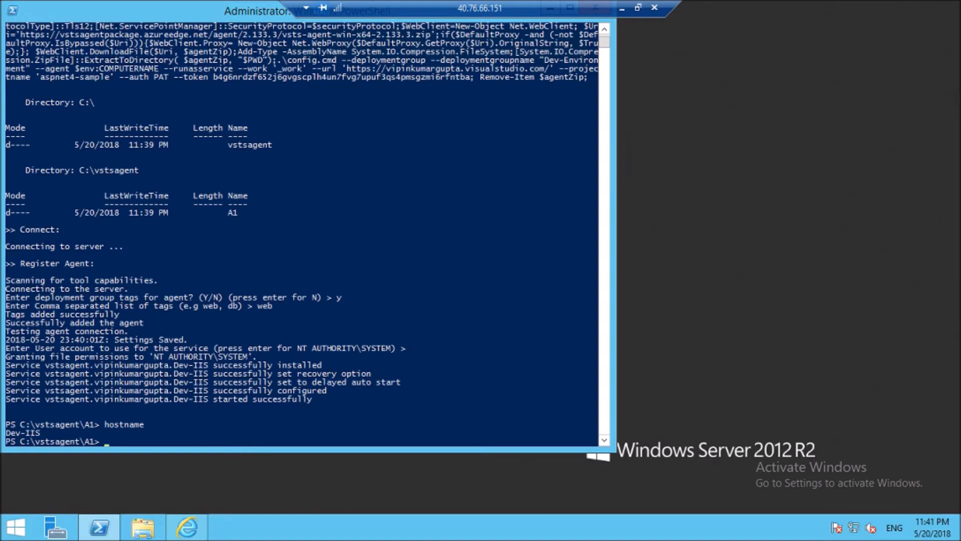
pyautogui.click(186, 535)
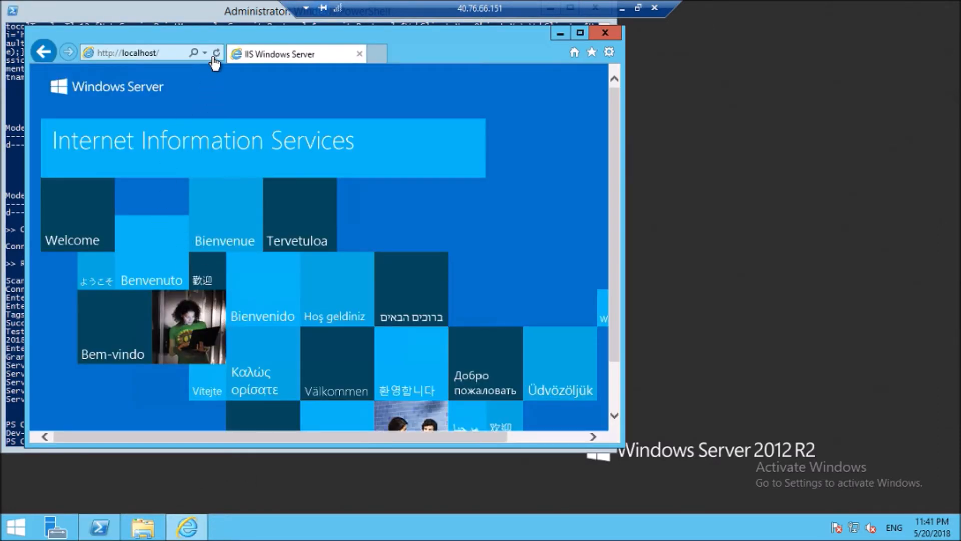
pyautogui.click(190, 176)
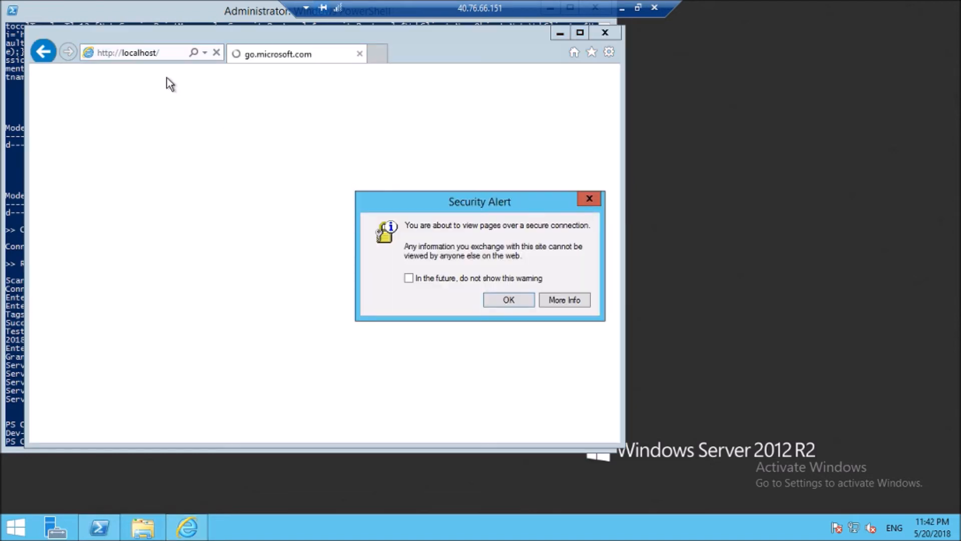
pyautogui.click(590, 195)
pyautogui.click(44, 51)
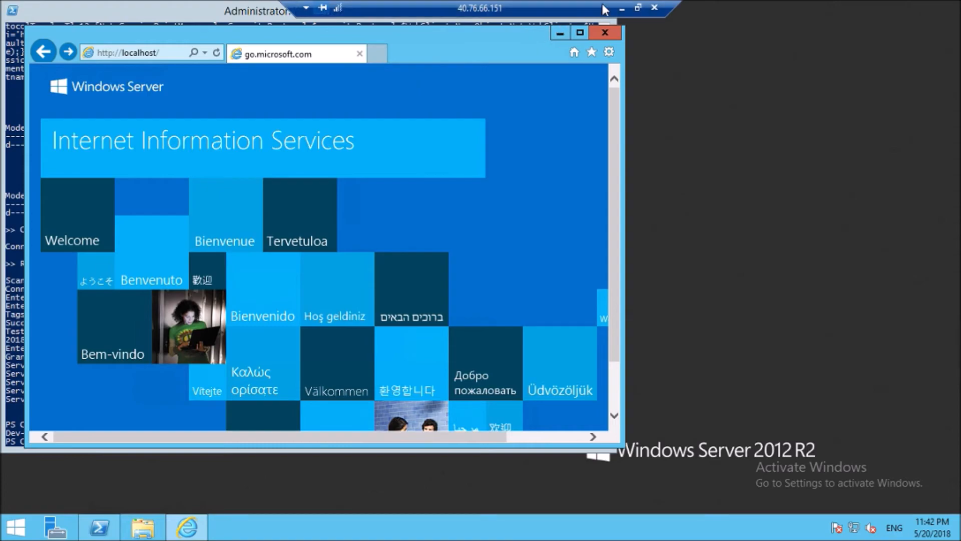
# Step: Switch back to the browser and start a new release definition for the aspnet4-sample project
pyautogui.click(622, 7)
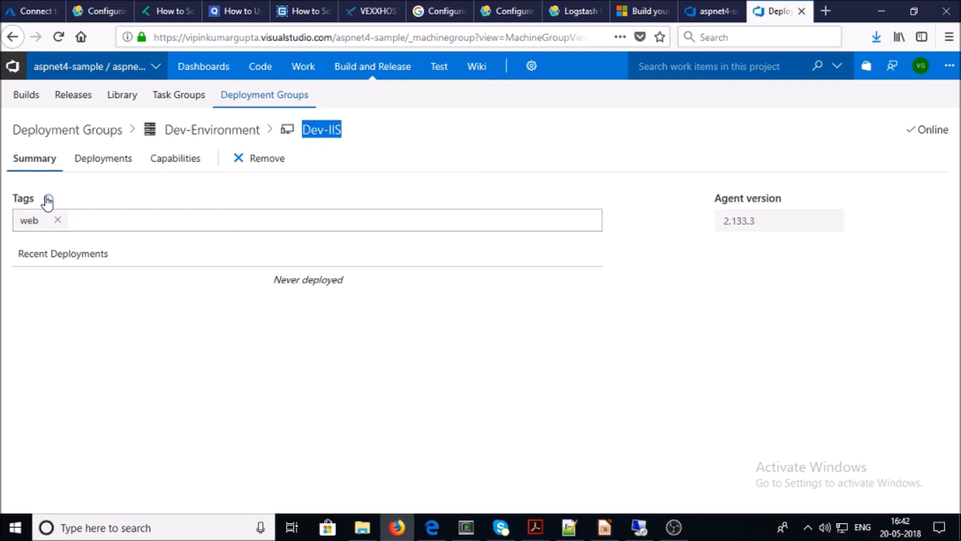
pyautogui.moveTo(384, 86)
pyautogui.click(371, 119)
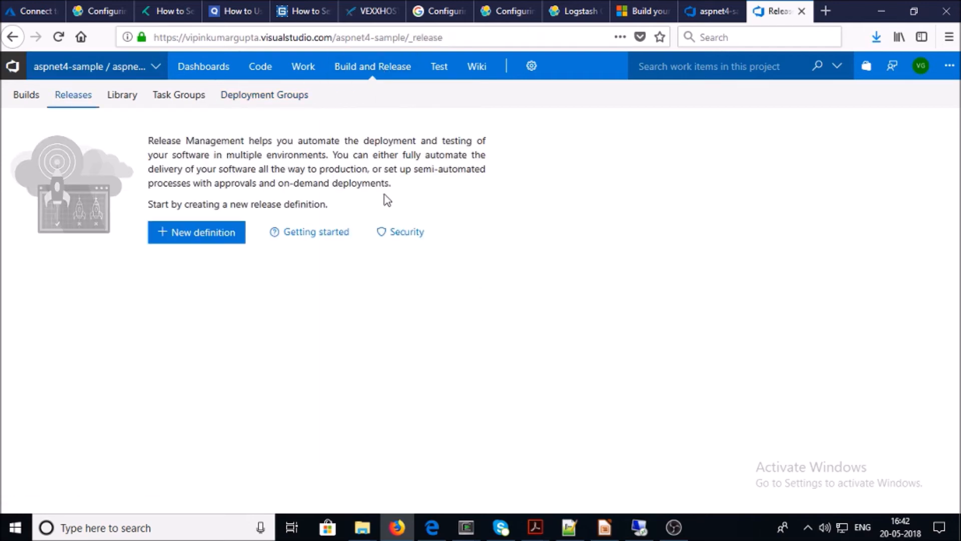
pyautogui.click(192, 233)
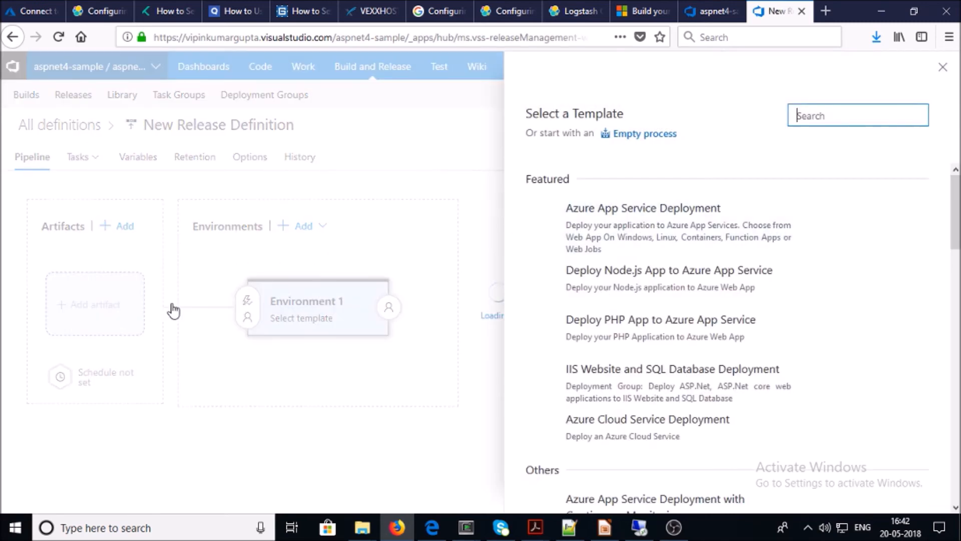
# Step: Search the release templates for iis and apply the IIS Website Deployment template to the environment
pyautogui.moveTo(608, 219)
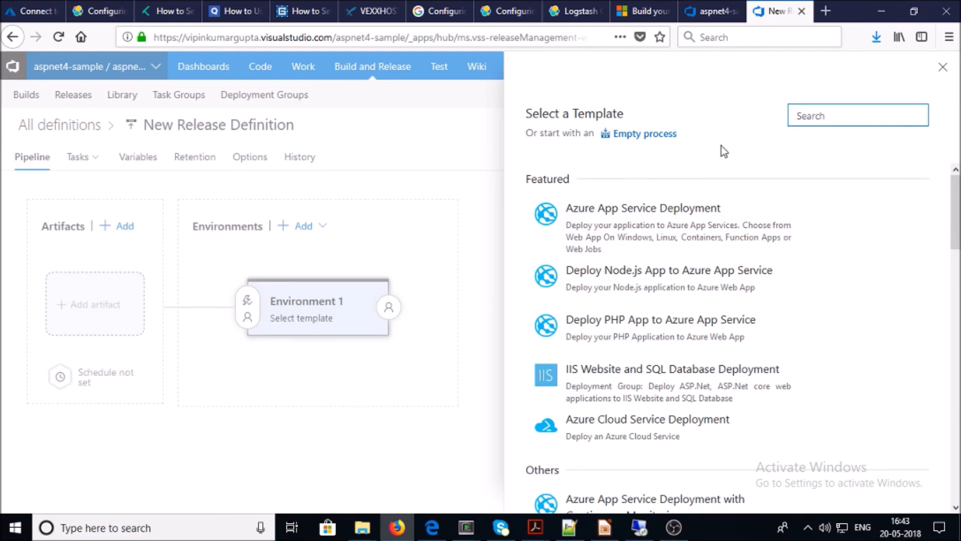
pyautogui.write('iis')
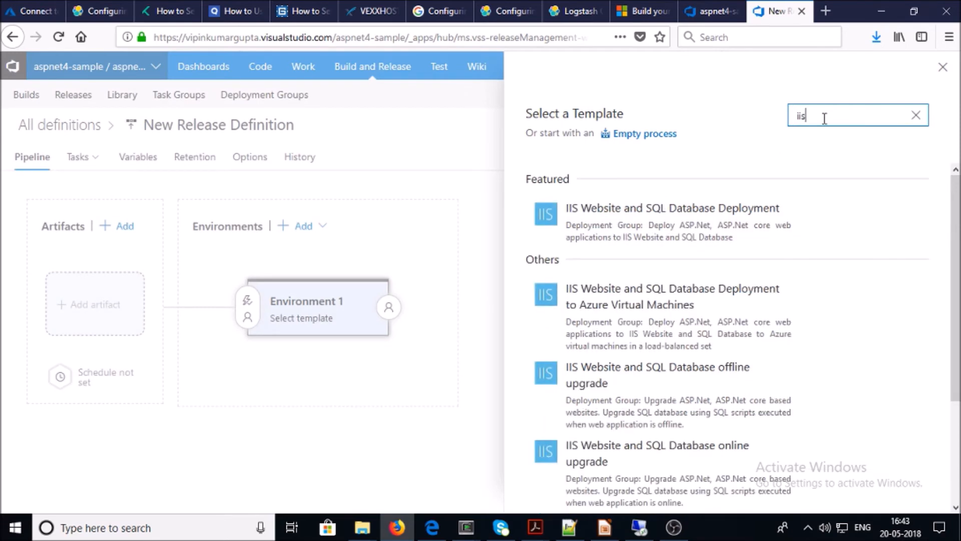
pyautogui.scroll(-3, 735, 253)
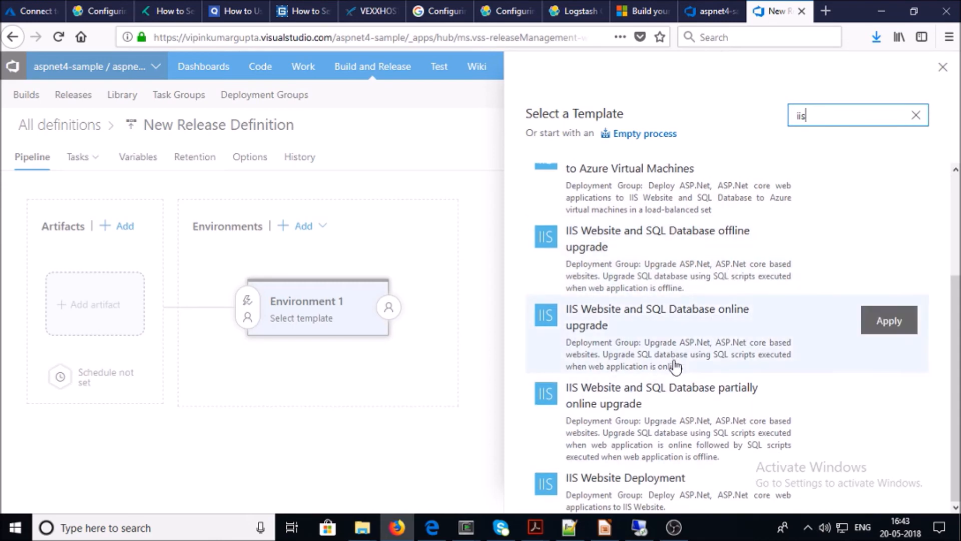
pyautogui.scroll(2, 689, 350)
pyautogui.scroll(-2, 692, 344)
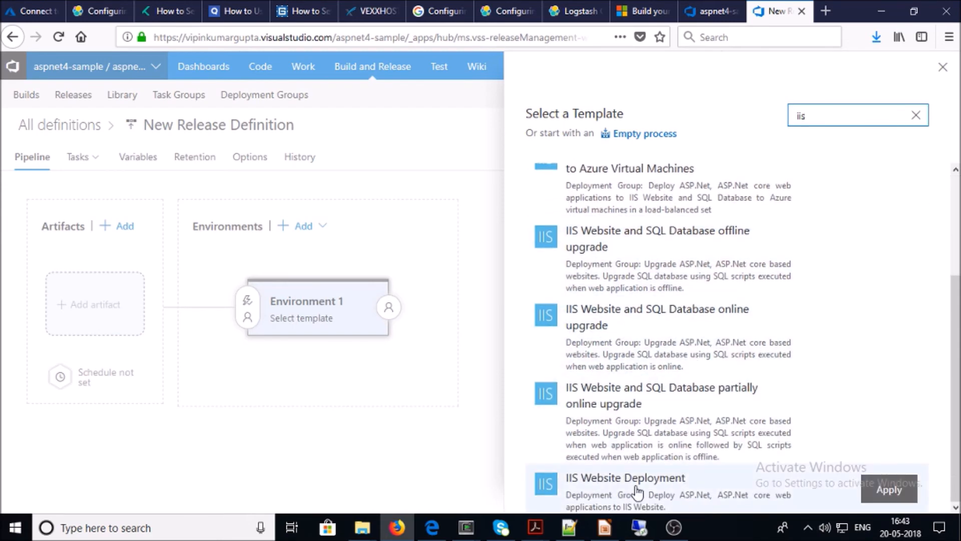
pyautogui.click(882, 492)
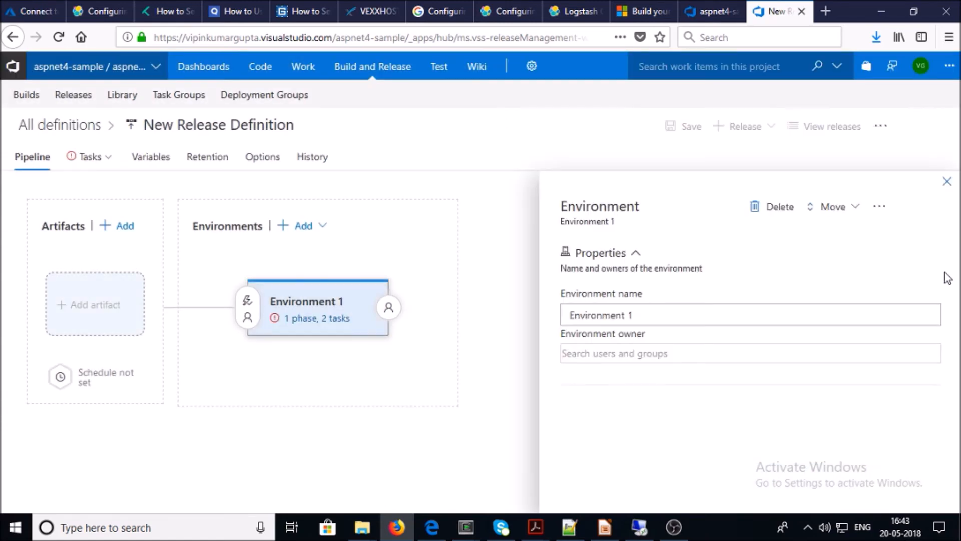
# Step: Add a Build artifact from the aspnet4-sample-ASP.NET-CI build definition, keeping Latest as the default version
pyautogui.click(94, 299)
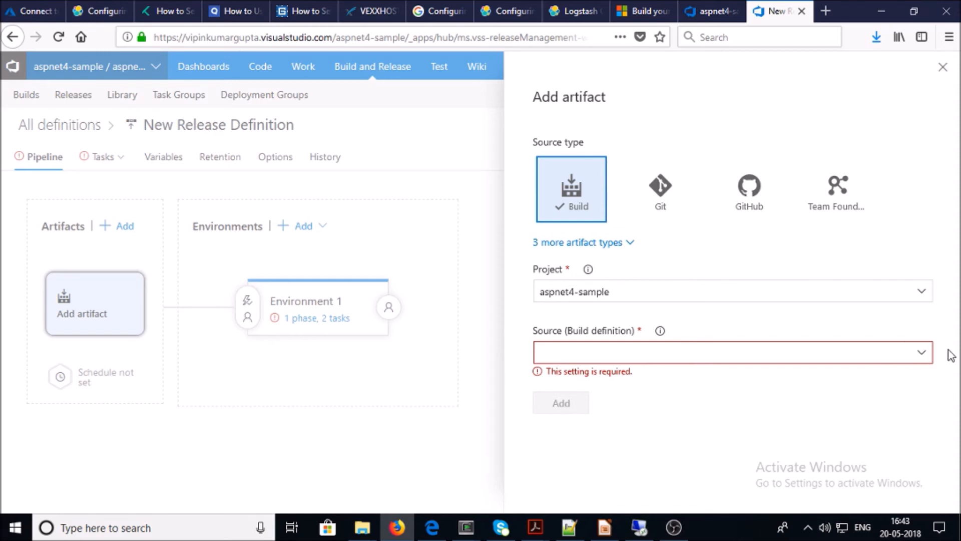
pyautogui.click(924, 353)
pyautogui.click(668, 377)
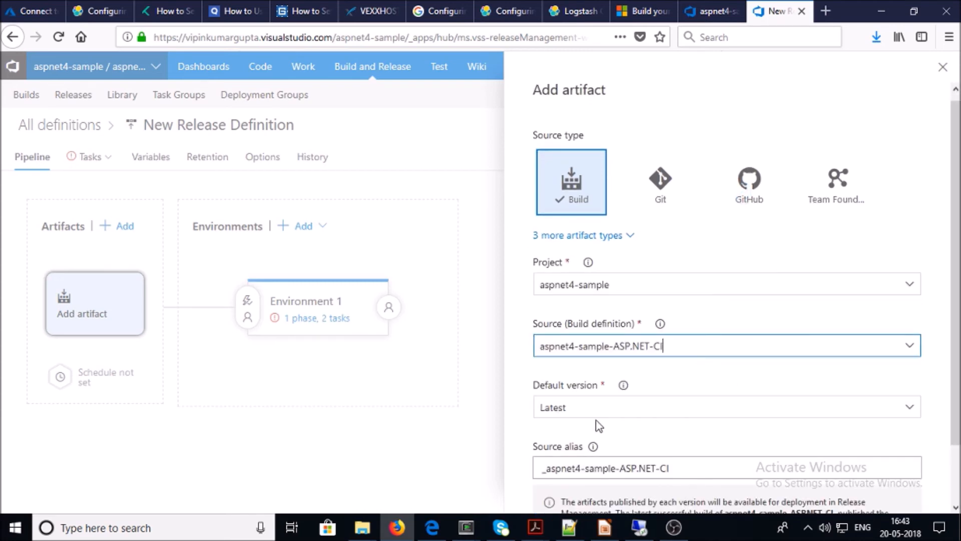
pyautogui.scroll(-2, 597, 422)
pyautogui.click(576, 503)
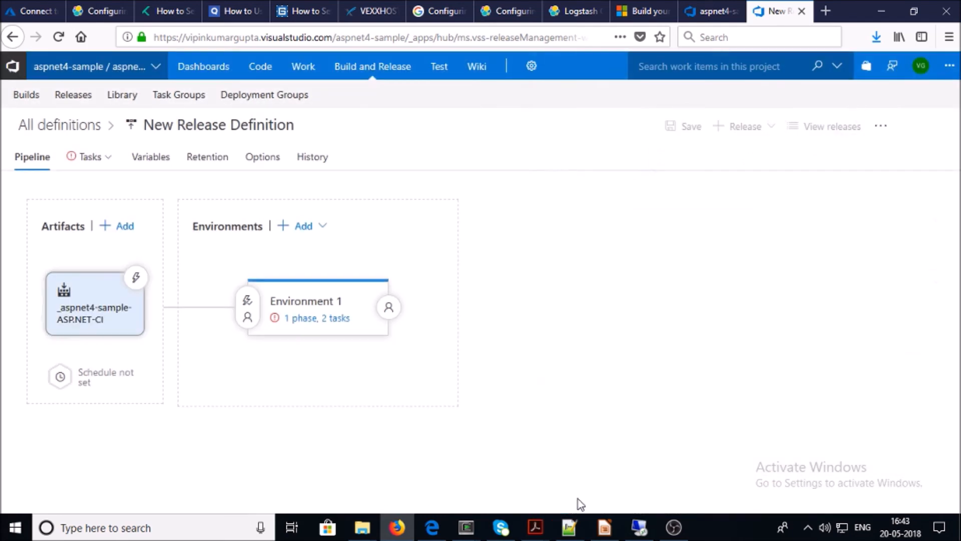
# Step: Rename the release environment as Environment - Dev and close its properties
pyautogui.click(320, 308)
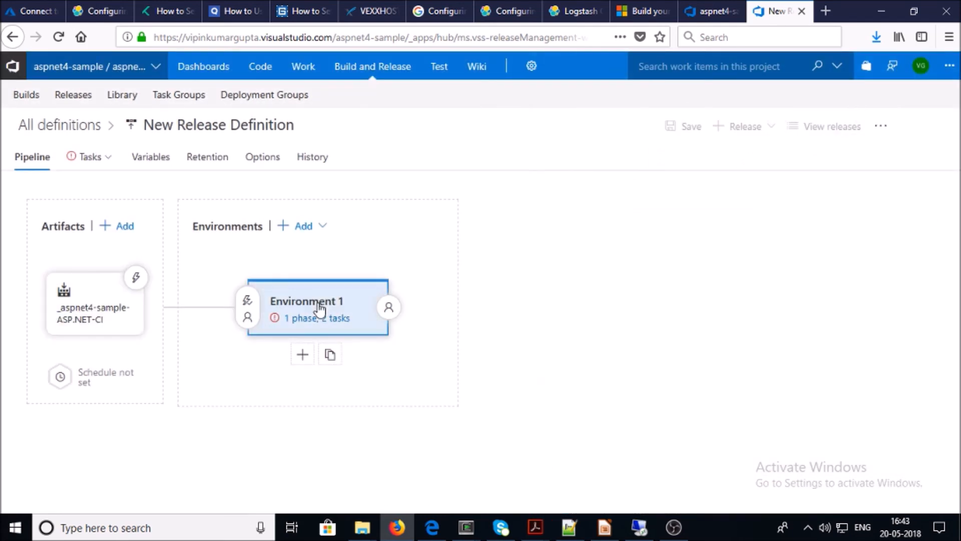
pyautogui.click(653, 316)
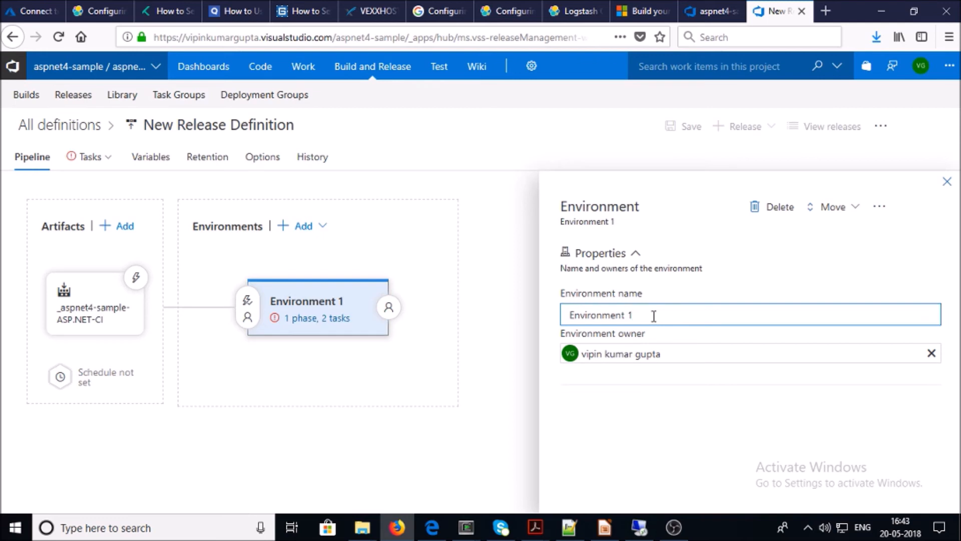
pyautogui.write('- Dev')
pyautogui.click(302, 324)
pyautogui.press('Escape')
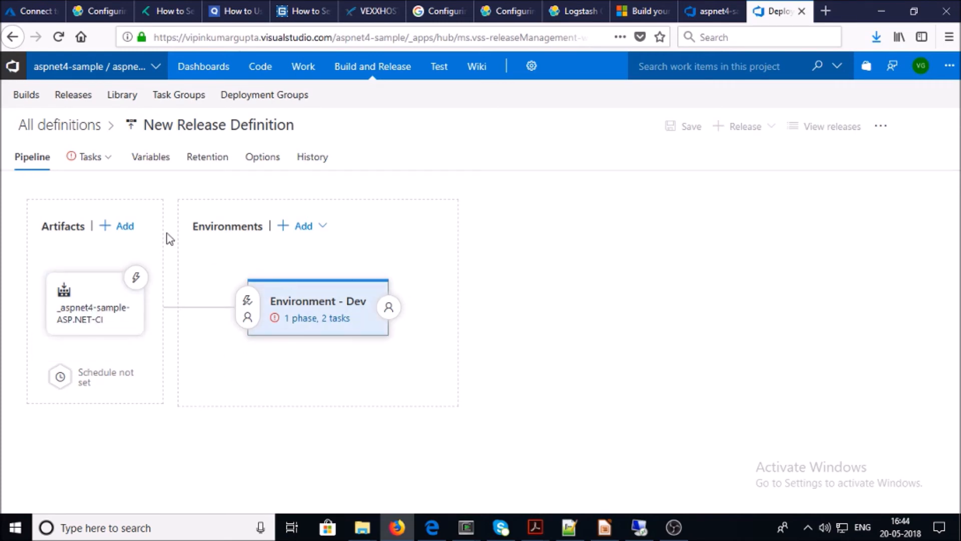
# Step: Review the deployment tasks and parameters of Environment - Dev, and return to the pipeline overview
pyautogui.moveTo(337, 318)
pyautogui.click(92, 157)
pyautogui.click(131, 185)
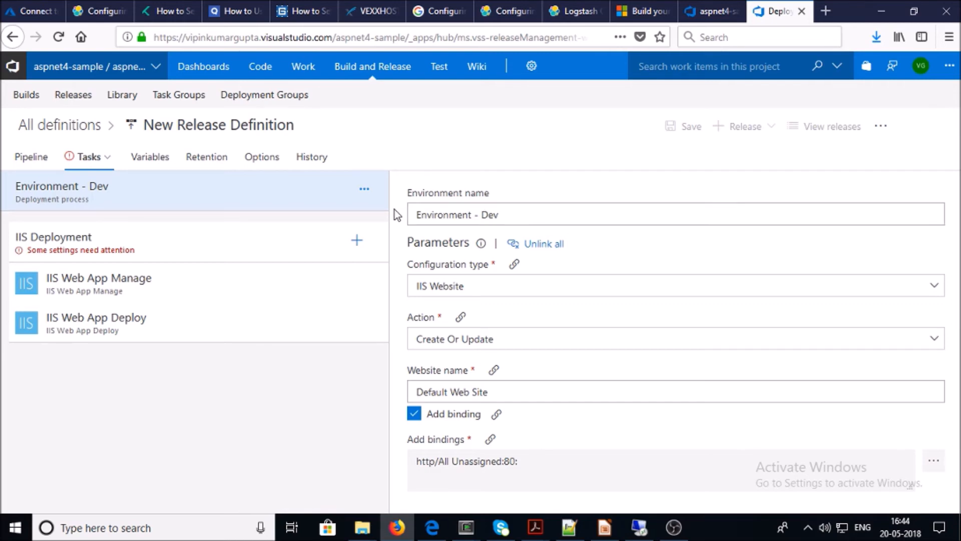
pyautogui.click(11, 159)
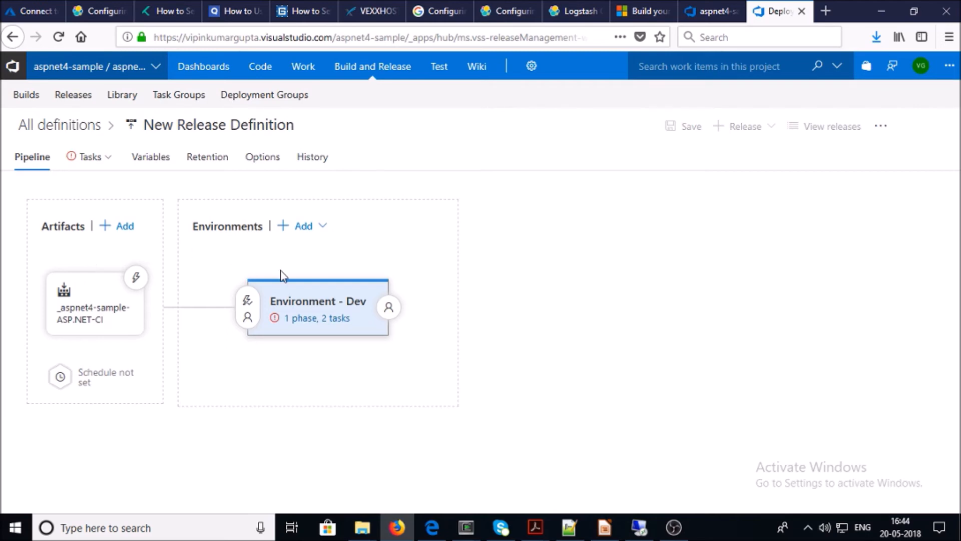
# Step: In the tasks of Environment - Dev, choose IIS Website as the configuration type and check the remaining deployment parameters
pyautogui.click(88, 157)
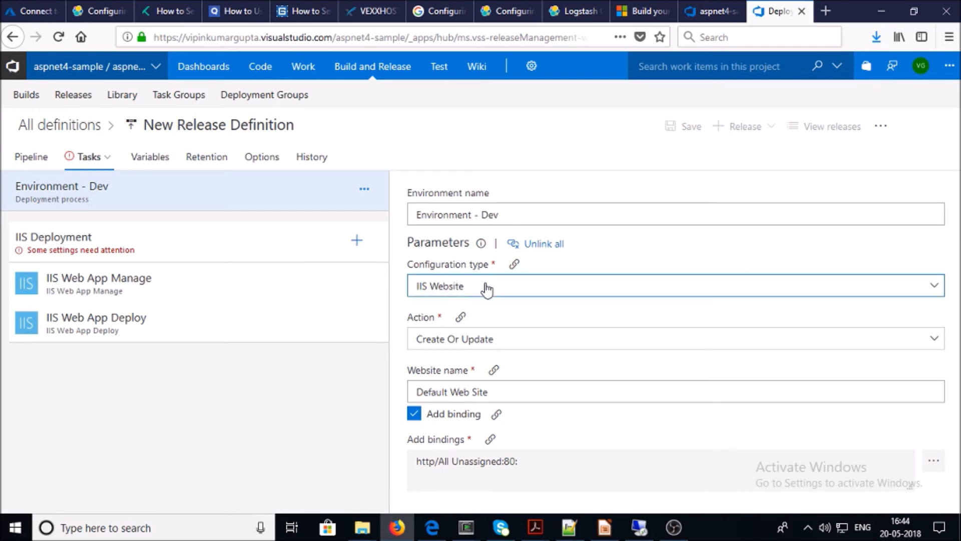
pyautogui.click(934, 290)
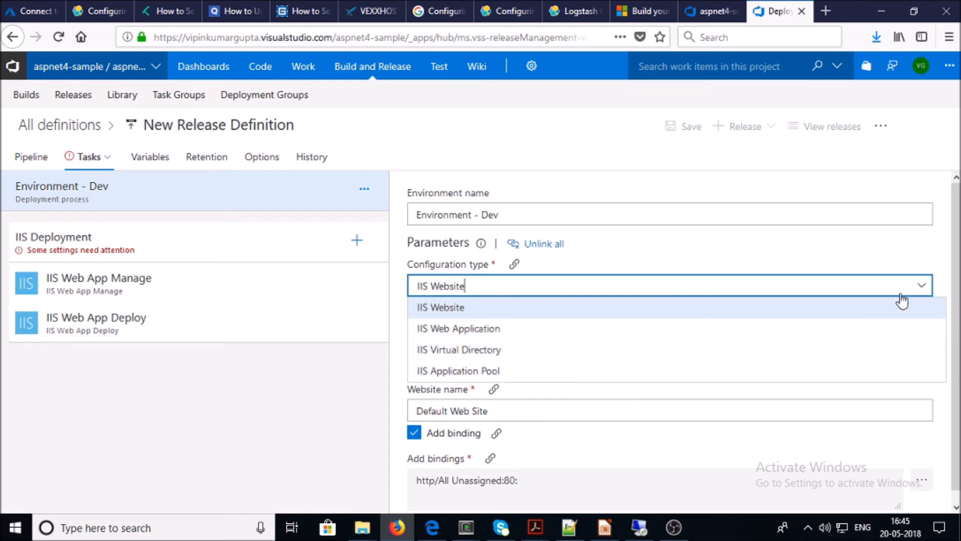
pyautogui.click(437, 307)
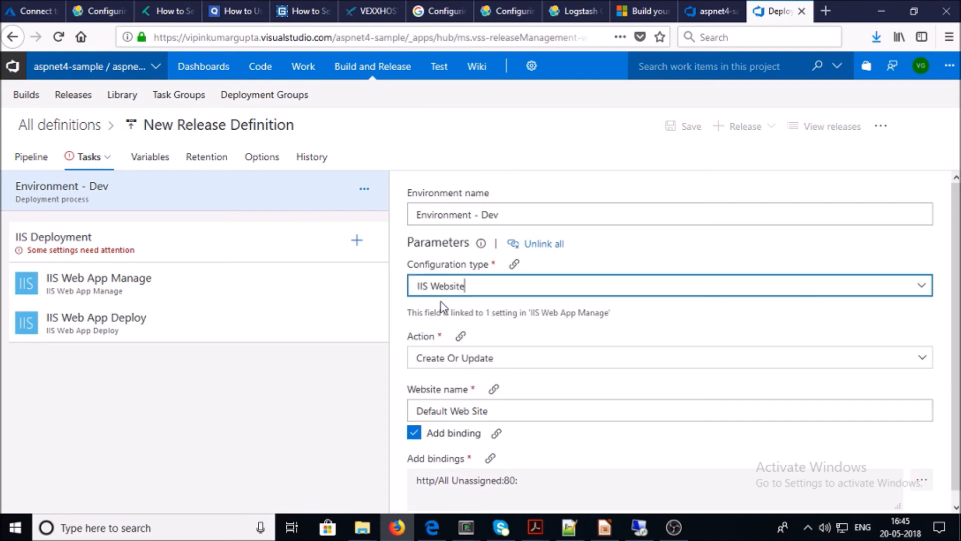
pyautogui.scroll(-1, 576, 332)
pyautogui.scroll(-1, 577, 335)
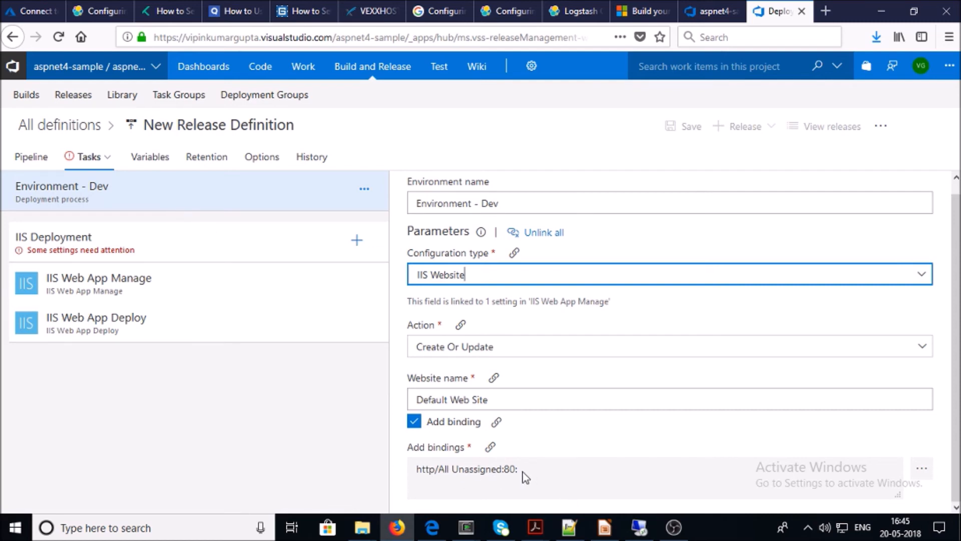
# Step: Set the deployment group of the IIS Deployment phase to Dev-Environment
pyautogui.click(60, 239)
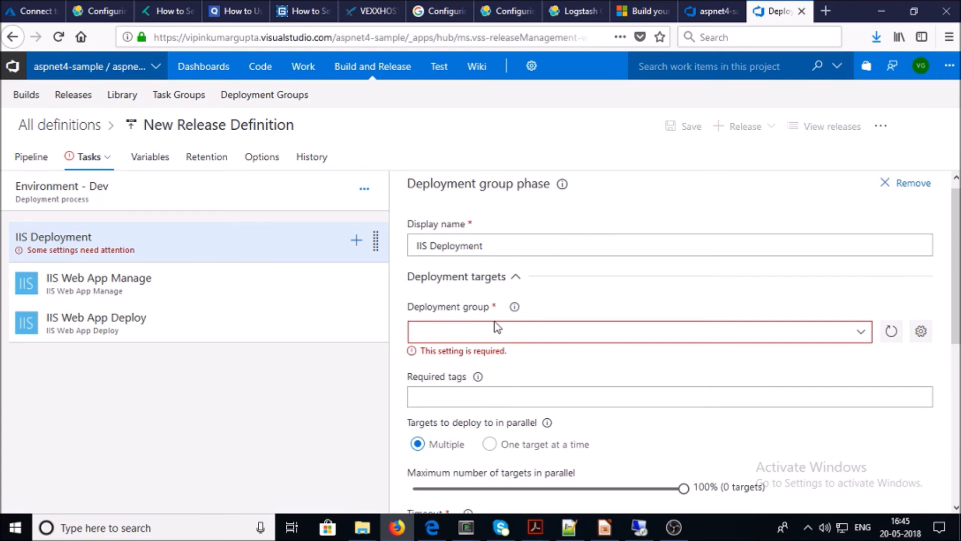
pyautogui.click(862, 333)
pyautogui.click(511, 363)
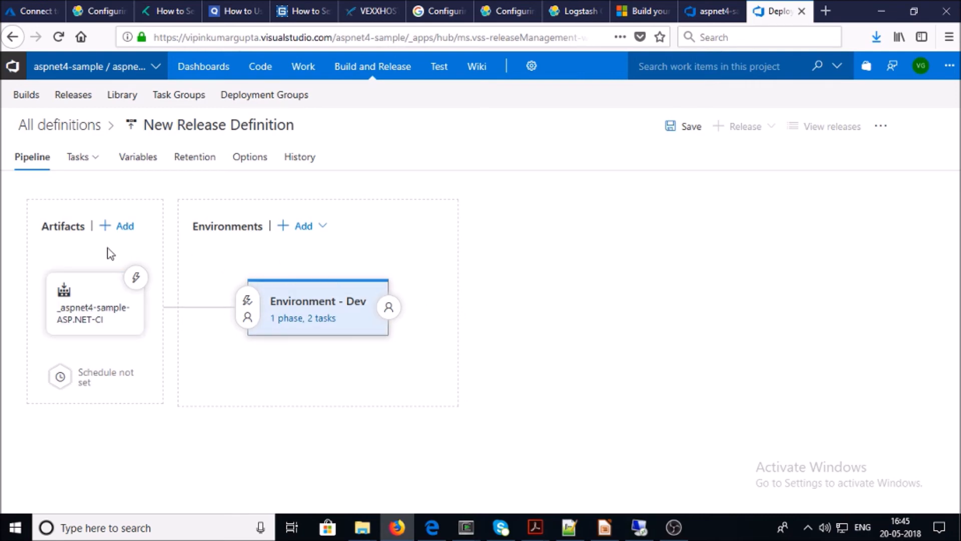
# Step: Return to the environment's tasks and review the IIS Deployment phase's targets, timeouts, artifact download and additional options
pyautogui.click(99, 157)
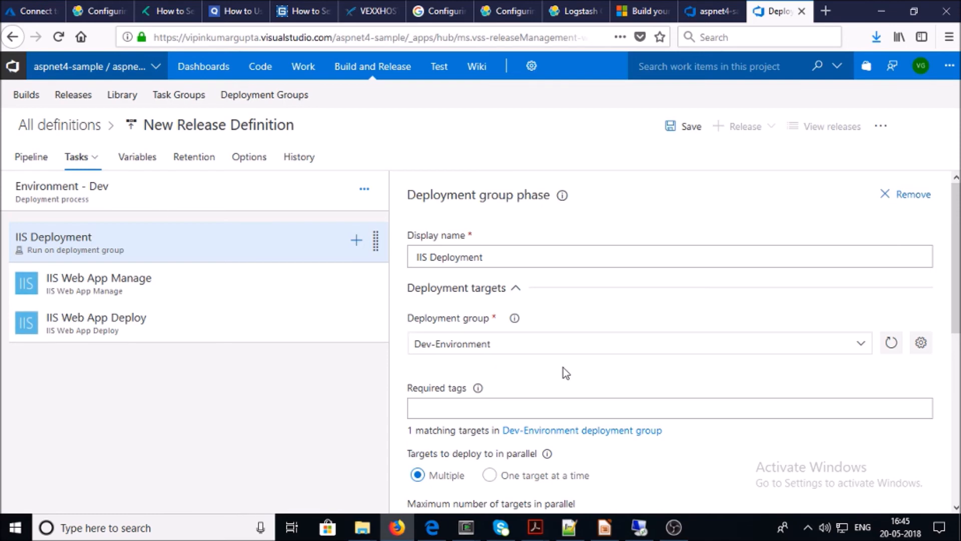
pyautogui.scroll(-5, 563, 367)
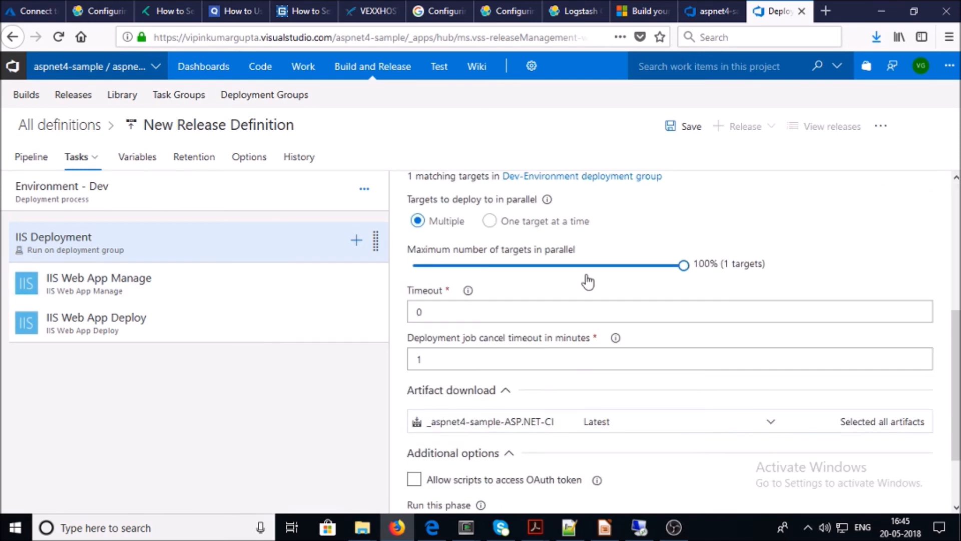
pyautogui.scroll(3, 486, 250)
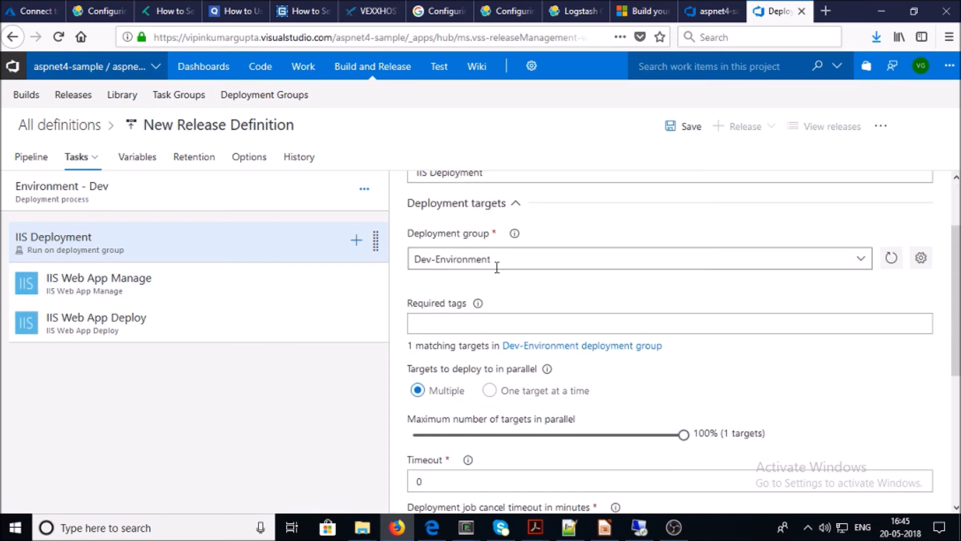
pyautogui.scroll(-5, 510, 313)
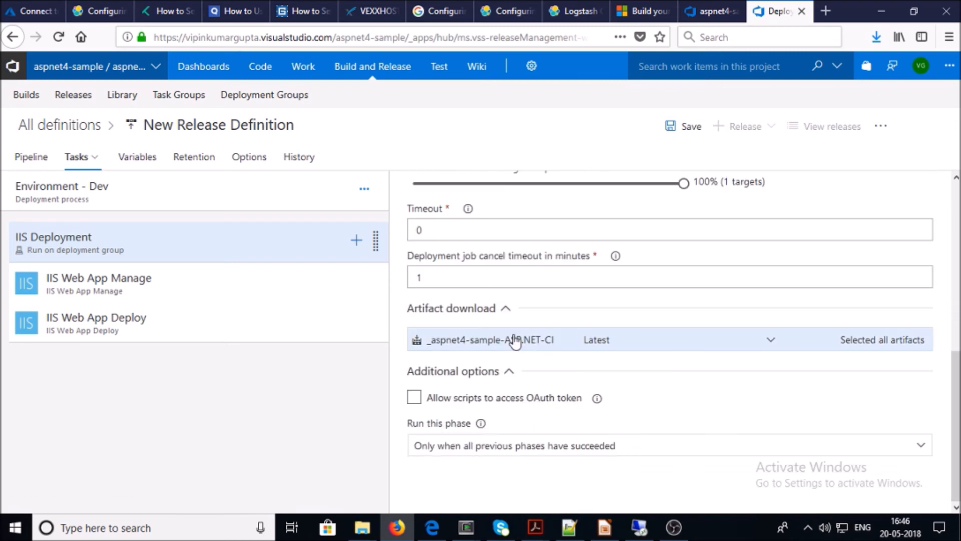
pyautogui.scroll(1, 497, 281)
pyautogui.scroll(4, 497, 281)
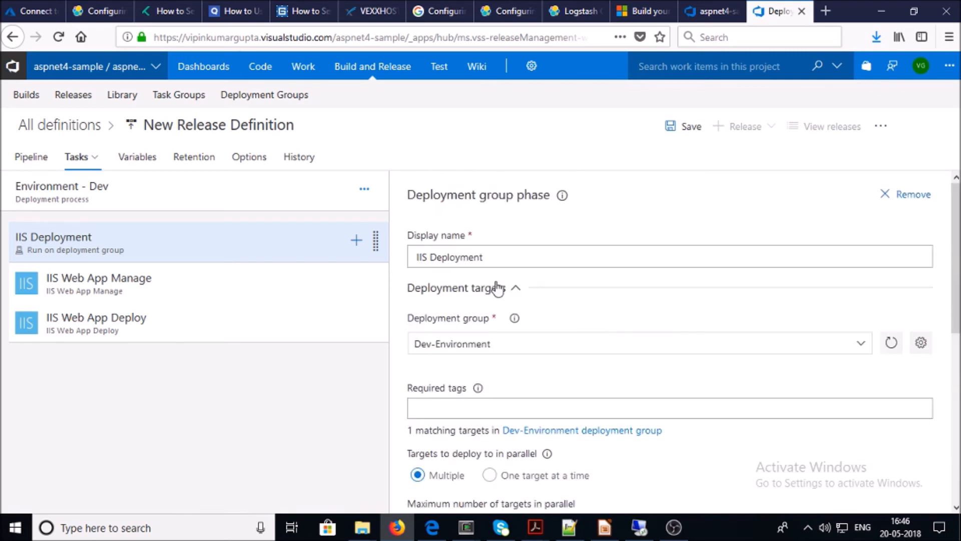
# Step: Examine the IIS Web App Manage task's settings, including the website's physical path and its authentication
pyautogui.click(107, 289)
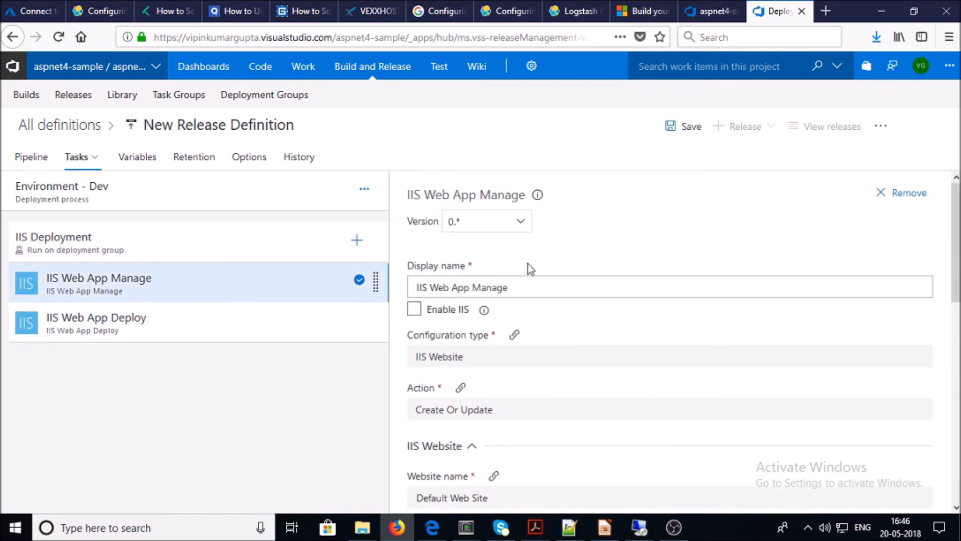
pyautogui.scroll(-6, 520, 346)
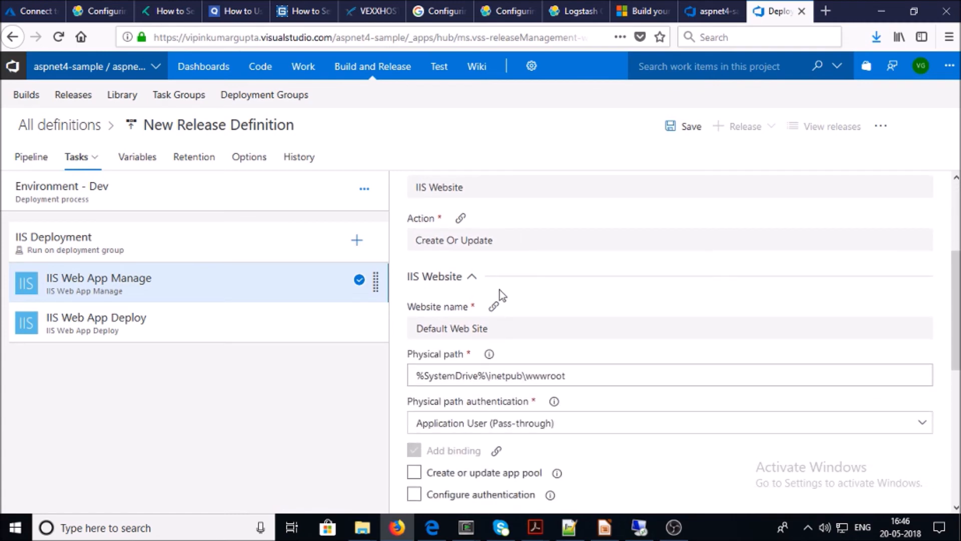
pyautogui.scroll(-3, 499, 398)
pyautogui.scroll(8, 504, 370)
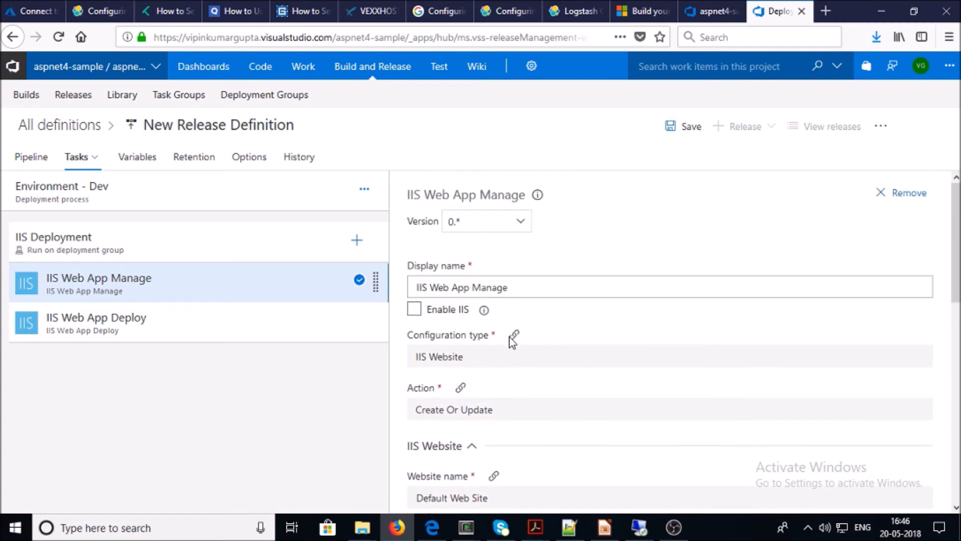
pyautogui.scroll(-3, 510, 340)
pyautogui.click(507, 373)
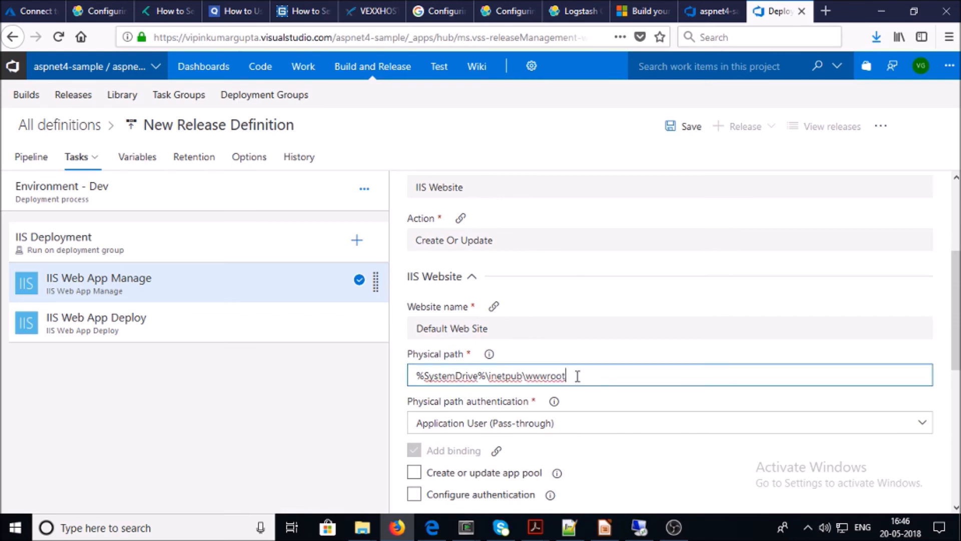
pyautogui.moveTo(576, 376); pyautogui.dragTo(403, 377)
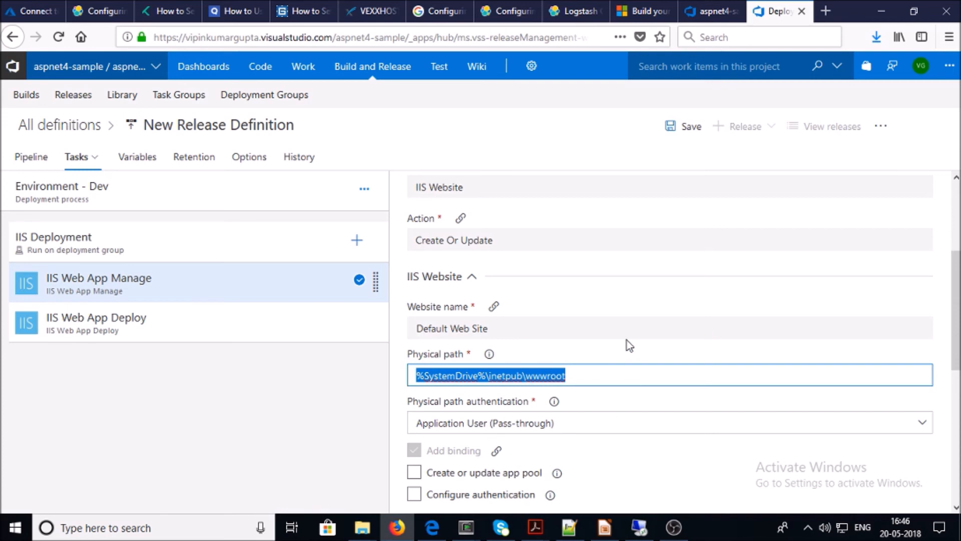
pyautogui.scroll(-5, 626, 341)
pyautogui.scroll(5, 627, 344)
pyautogui.scroll(-5, 621, 335)
# Step: Examine the IIS Web App Deploy task's settings, including the package or folder and the advanced deployment options
pyautogui.click(108, 334)
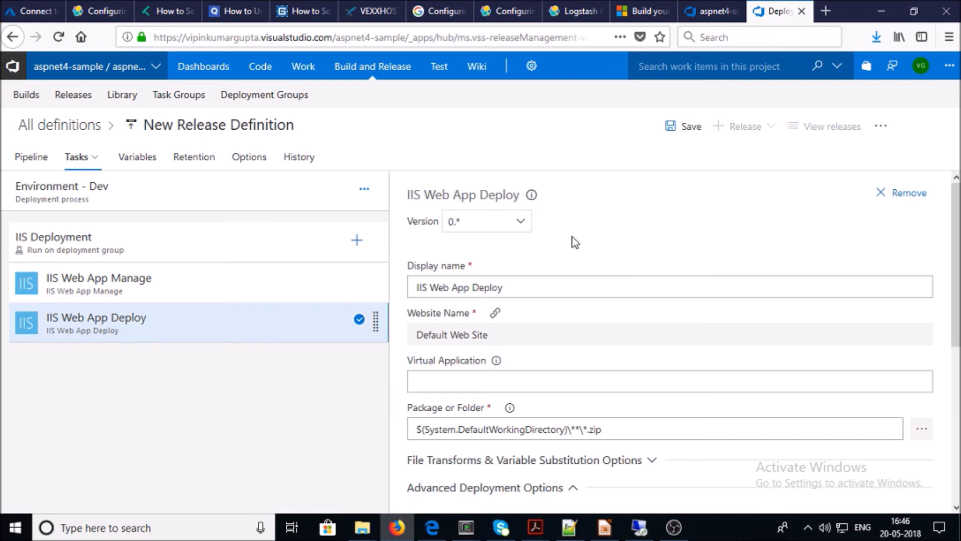
pyautogui.scroll(-5, 575, 242)
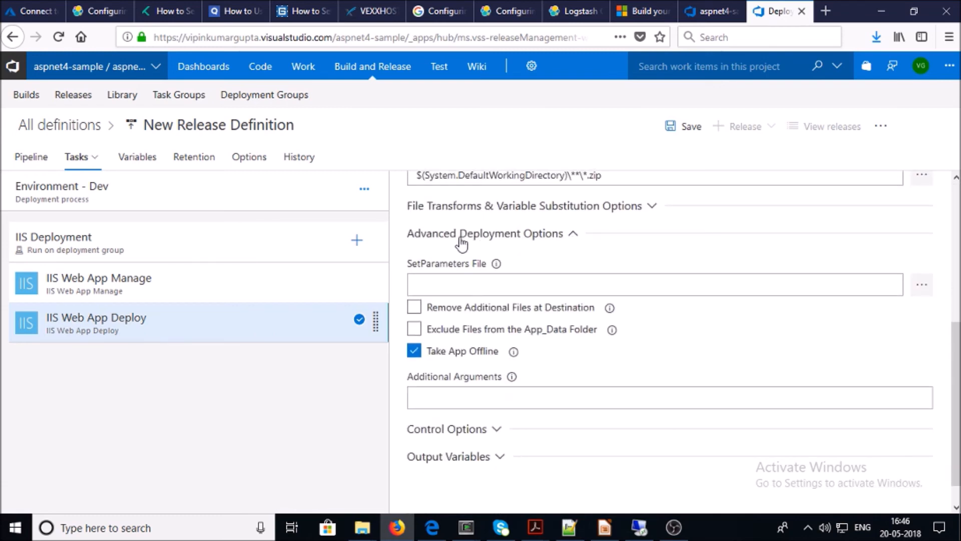
pyautogui.scroll(5, 528, 351)
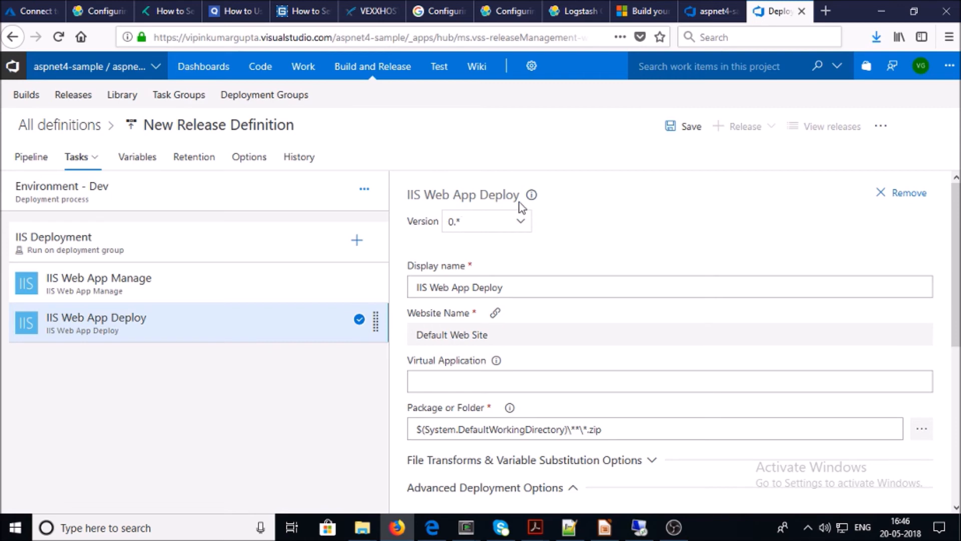
pyautogui.scroll(-5, 584, 236)
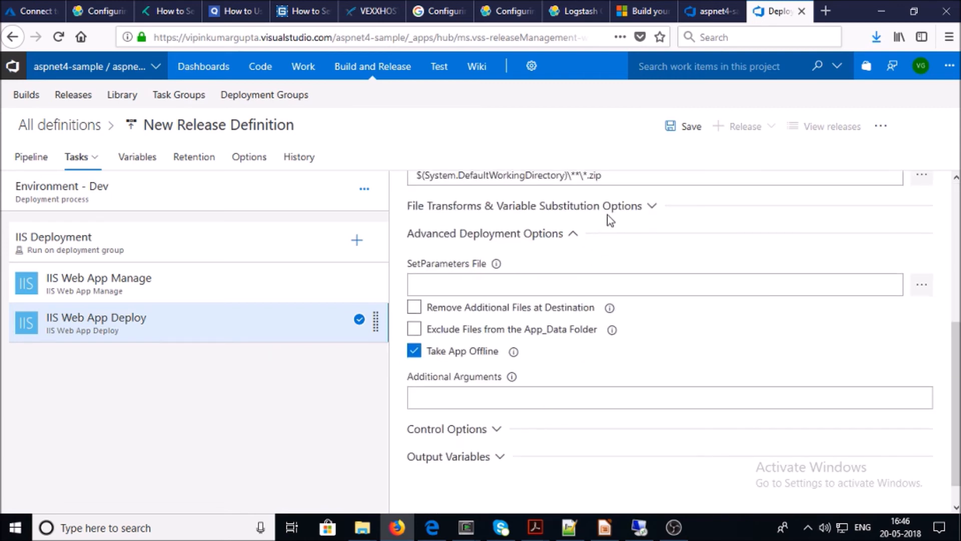
pyautogui.scroll(2, 608, 221)
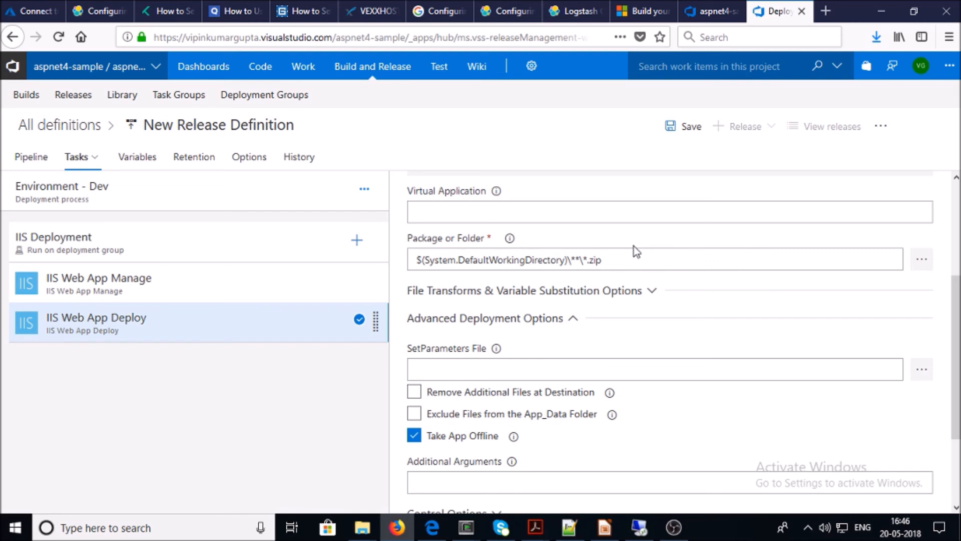
pyautogui.scroll(-2, 633, 246)
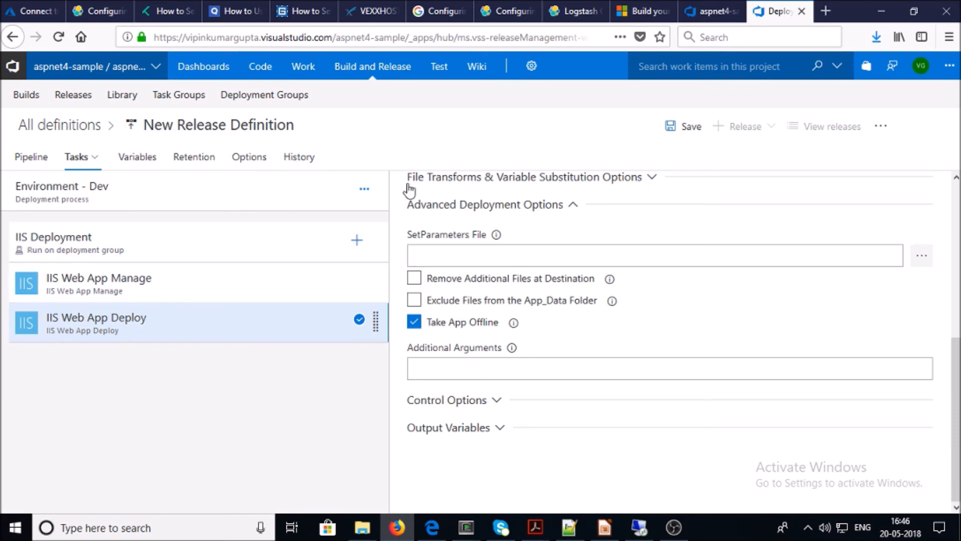
# Step: Look at the release definition's variables and skim the predefined variables documentation, closing the page when finished
pyautogui.click(134, 156)
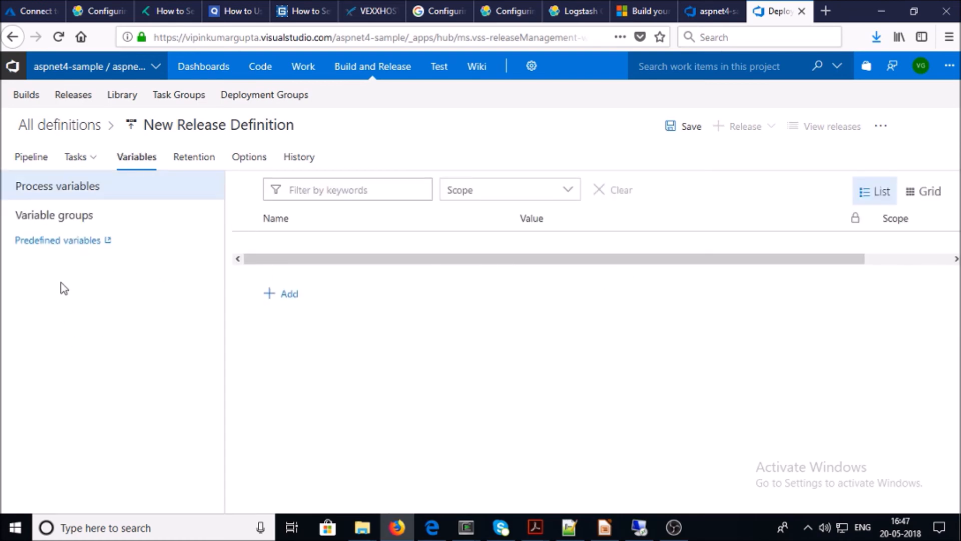
pyautogui.click(90, 243)
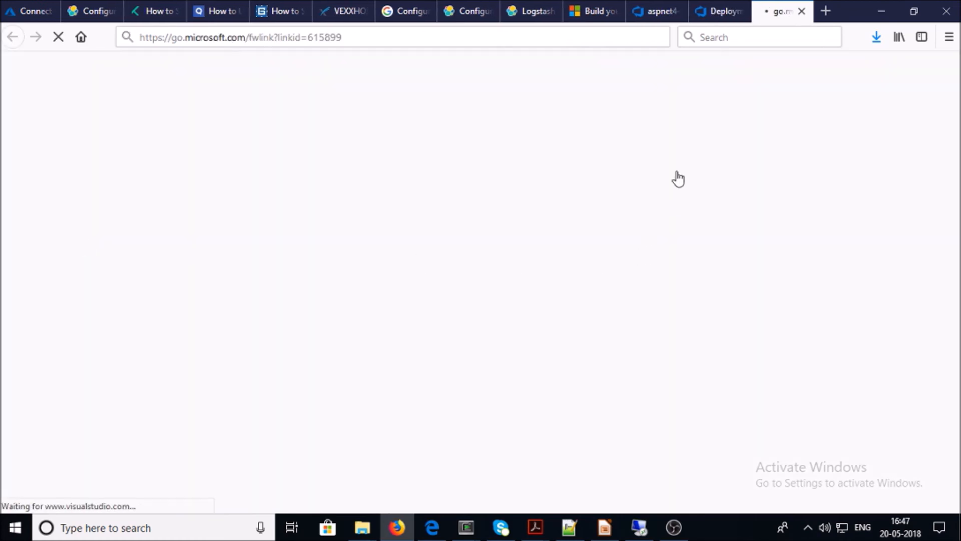
pyautogui.click(713, 12)
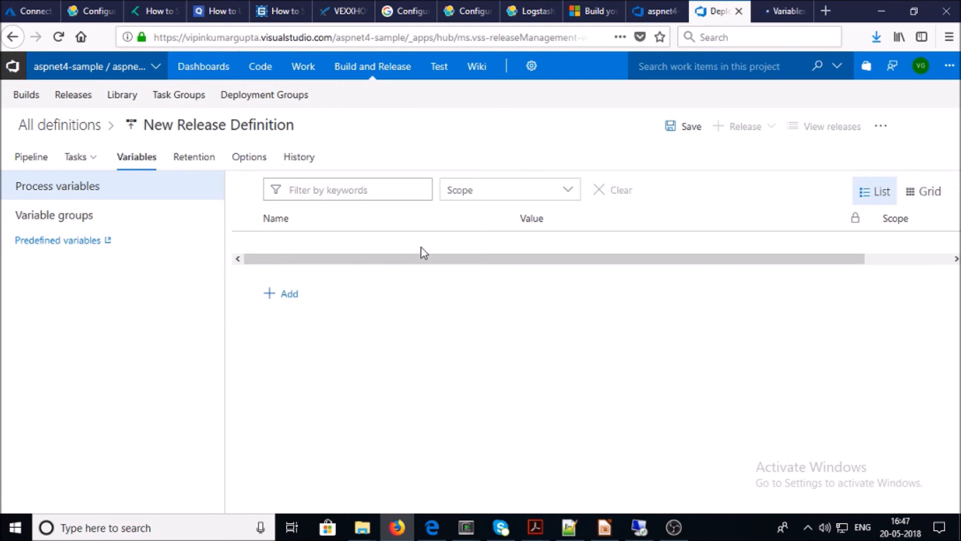
pyautogui.click(793, 12)
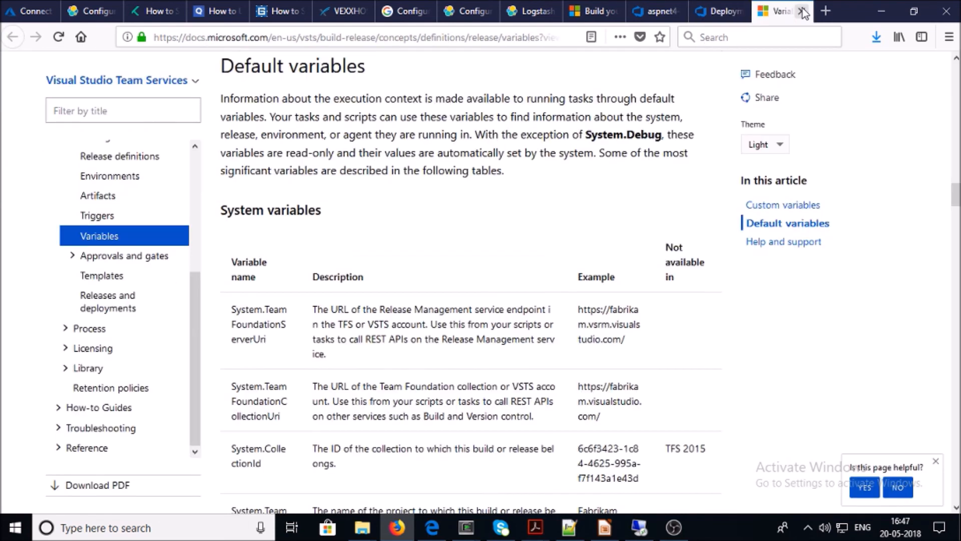
pyautogui.scroll(-5, 513, 258)
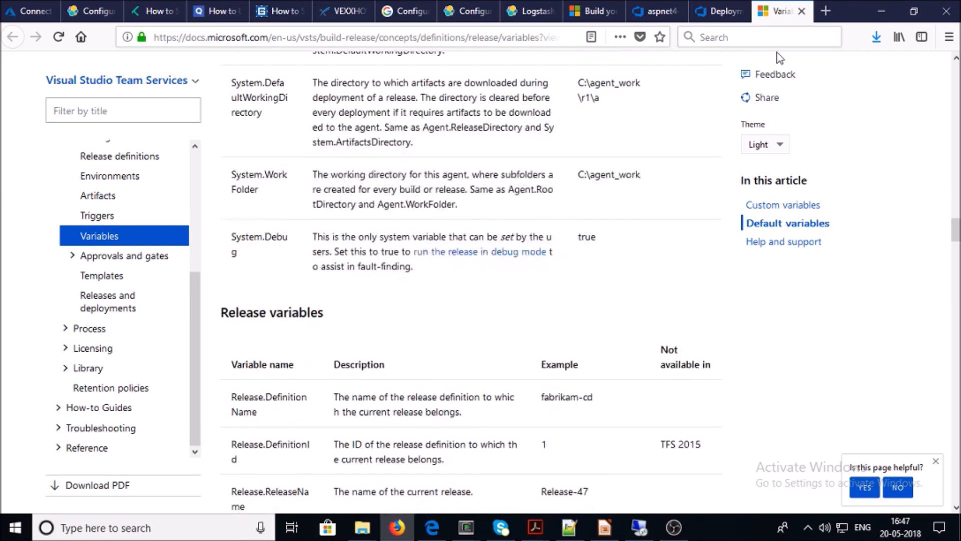
pyautogui.scroll(-5, 374, 214)
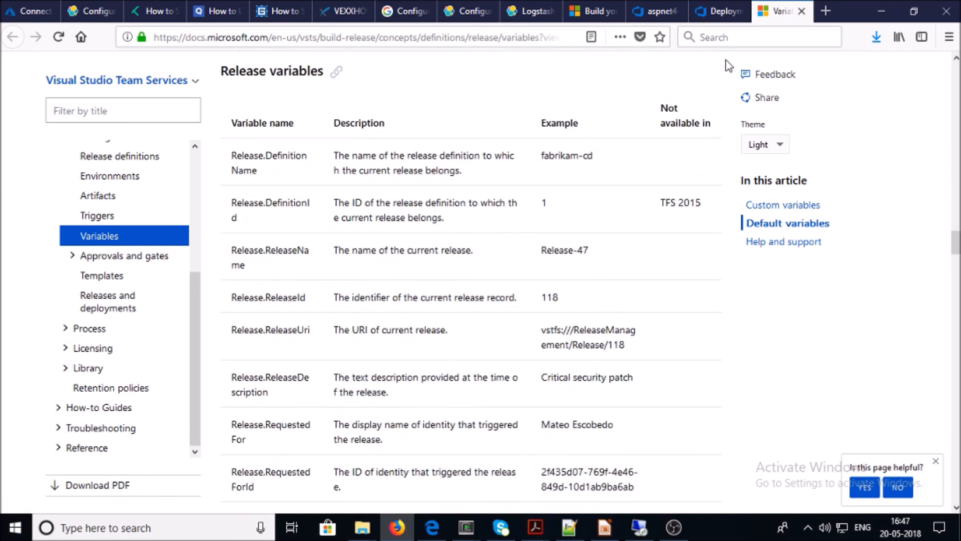
pyautogui.click(801, 11)
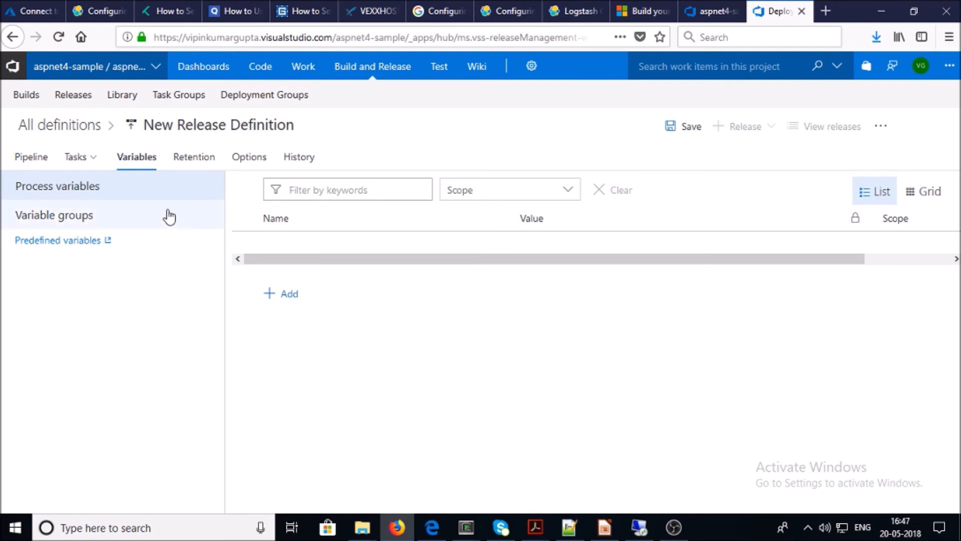
# Step: Review the release definition's retention, options and history settings, and return to the pipeline overview
pyautogui.click(193, 159)
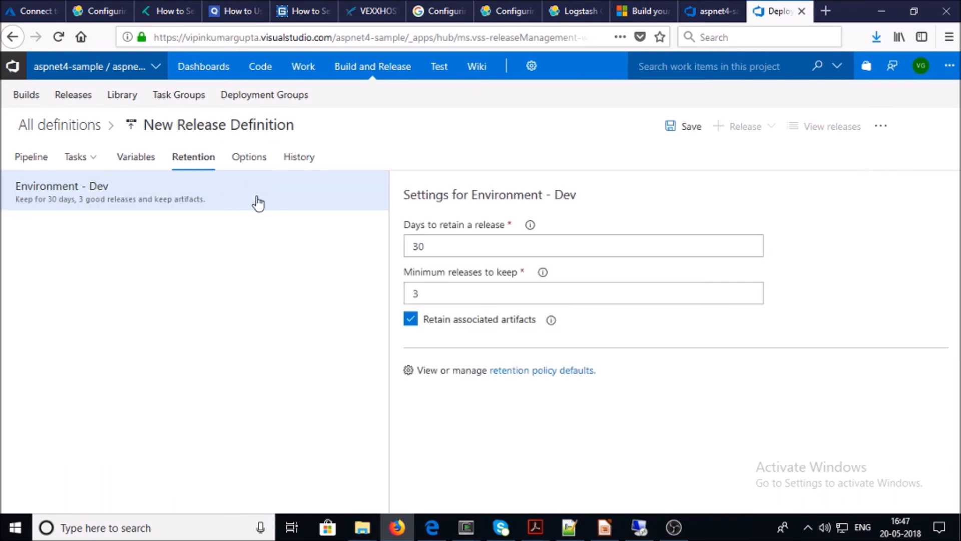
pyautogui.click(247, 161)
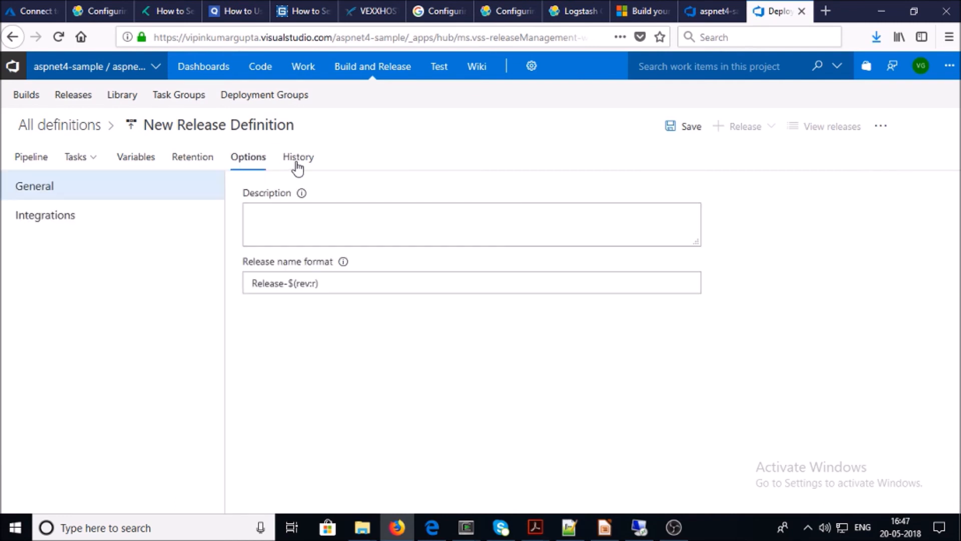
pyautogui.click(297, 167)
pyautogui.click(31, 157)
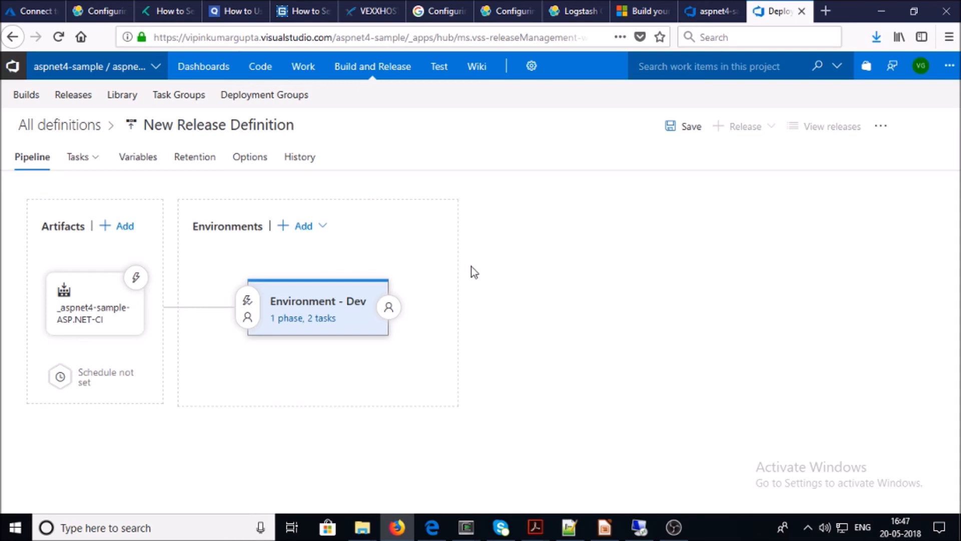
# Step: Save the new release definition without a comment
pyautogui.click(683, 131)
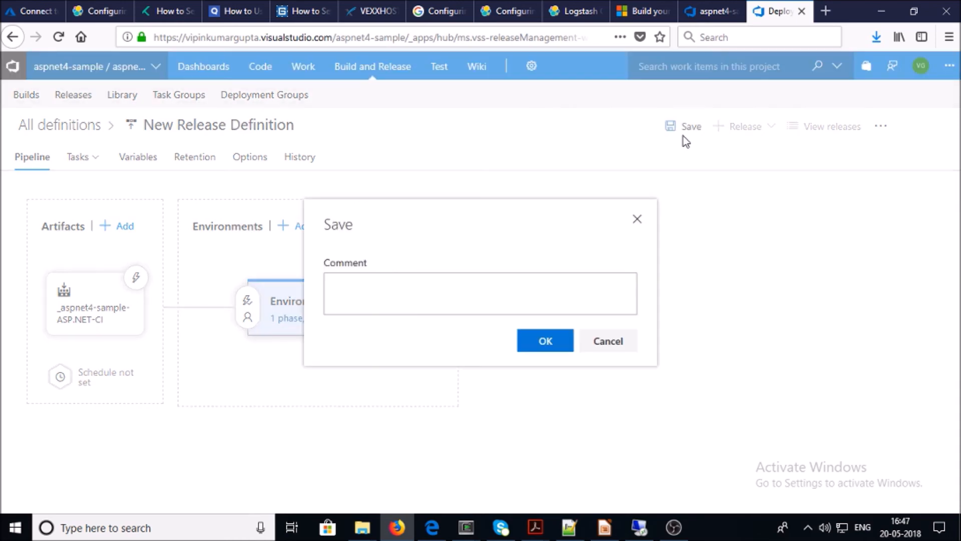
pyautogui.click(538, 345)
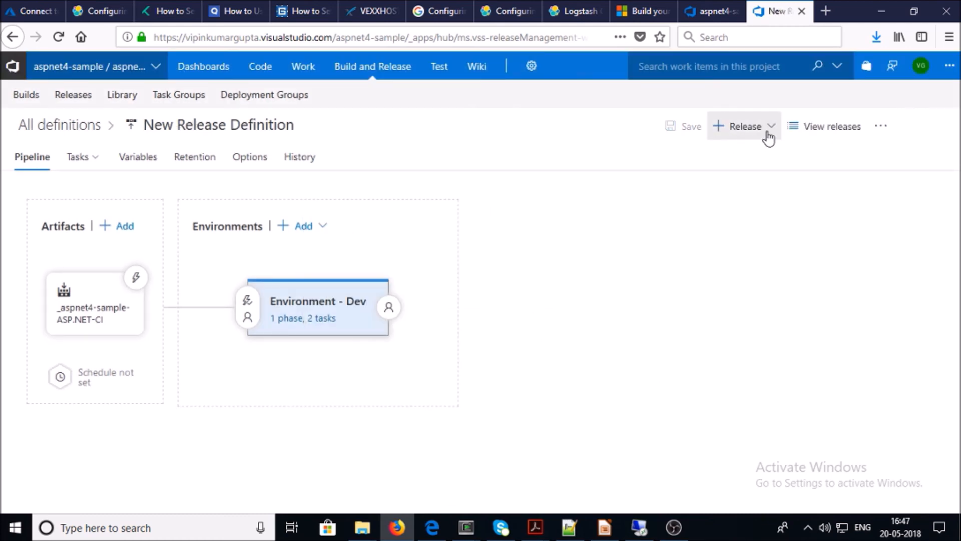
# Step: Create a release from build 20180520.1 of _aspnet4-sample-ASP.NET-CI, changing Environment - Dev's trigger from automated to manual
pyautogui.click(767, 132)
pyautogui.click(705, 155)
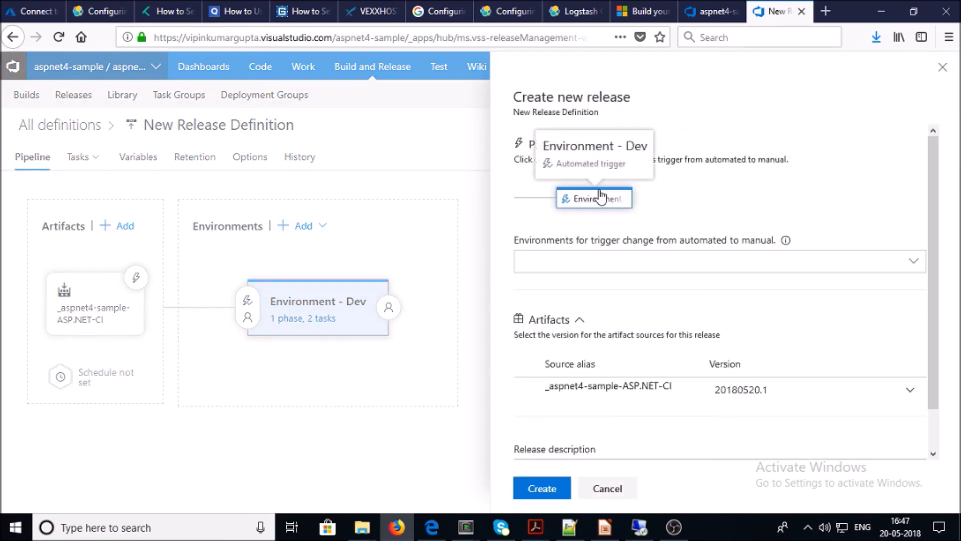
pyautogui.click(600, 204)
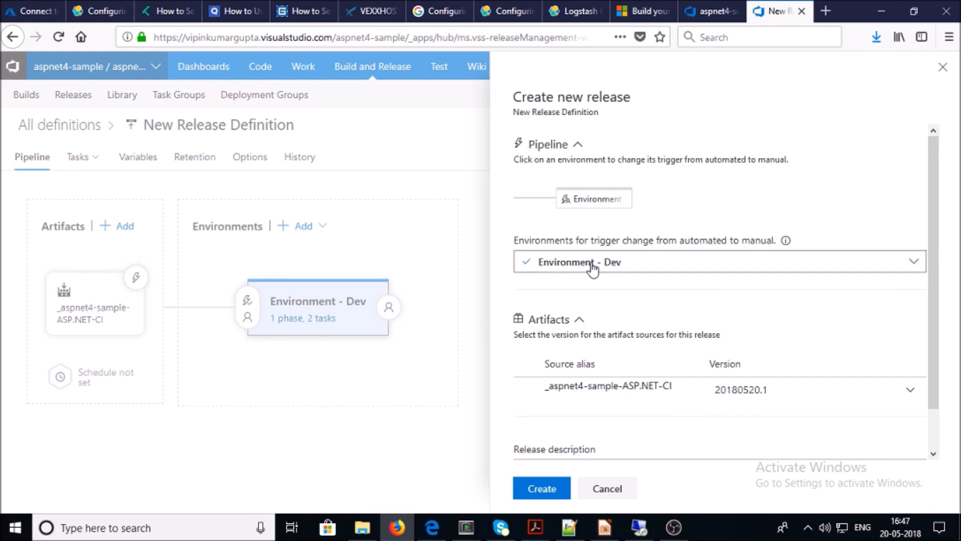
pyautogui.scroll(-1, 607, 419)
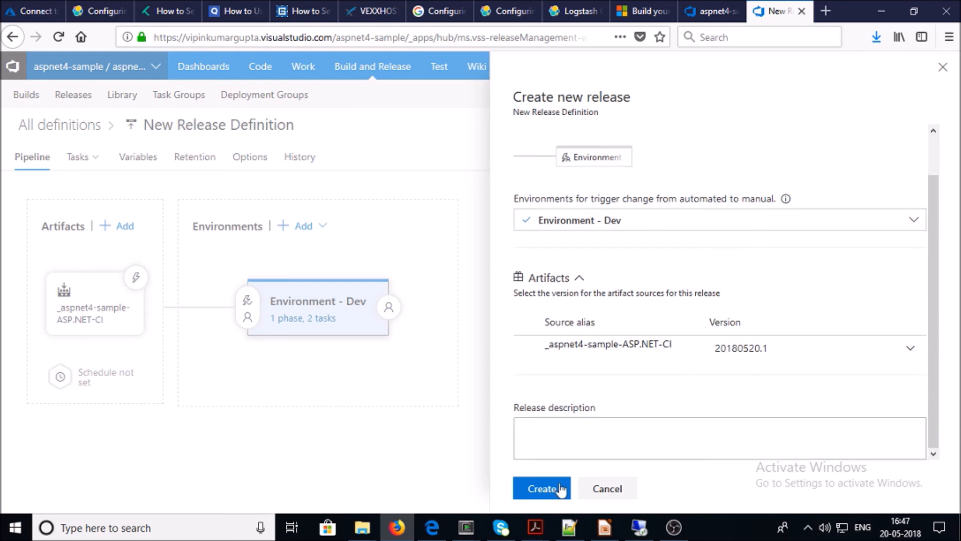
pyautogui.click(551, 490)
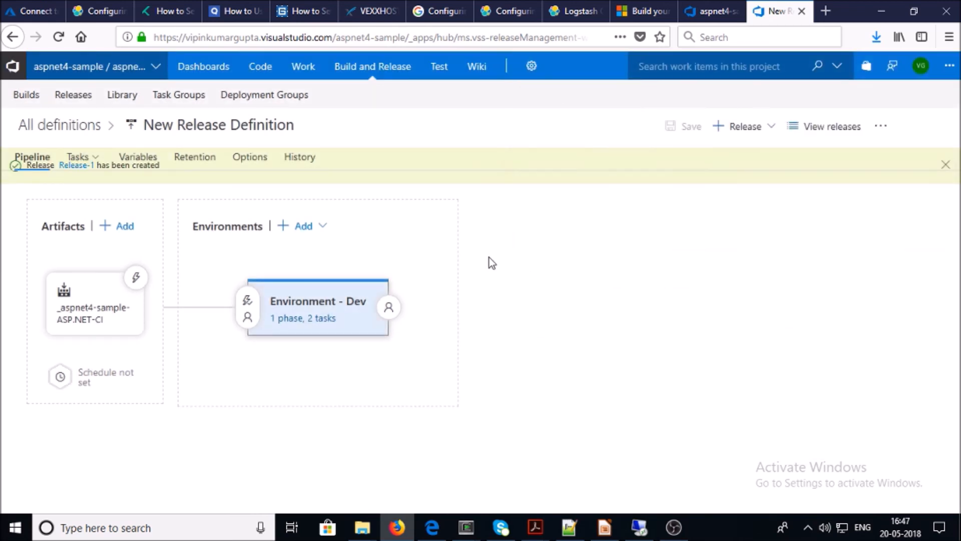
# Step: Open Release-1 from the list of all releases and deploy it to Environment - Dev without a comment
pyautogui.click(73, 161)
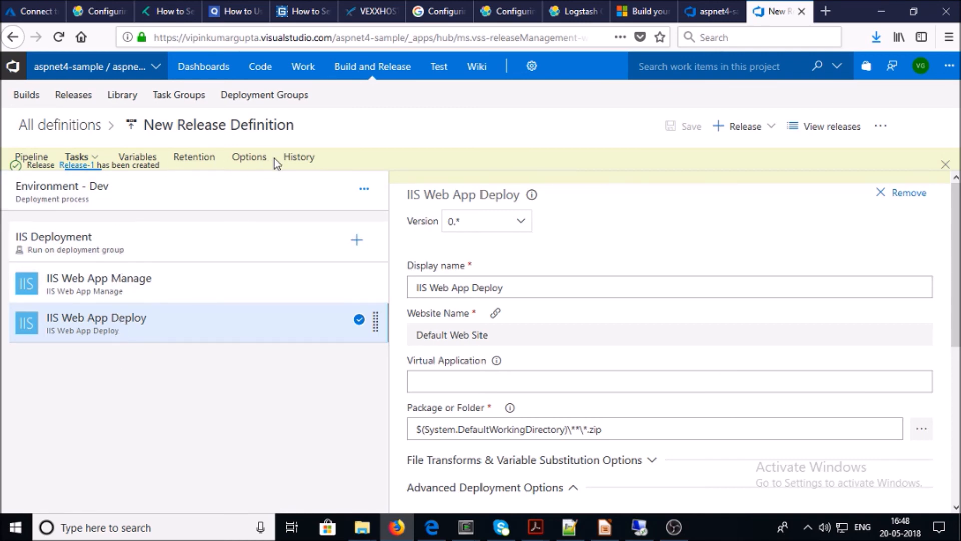
pyautogui.moveTo(75, 173)
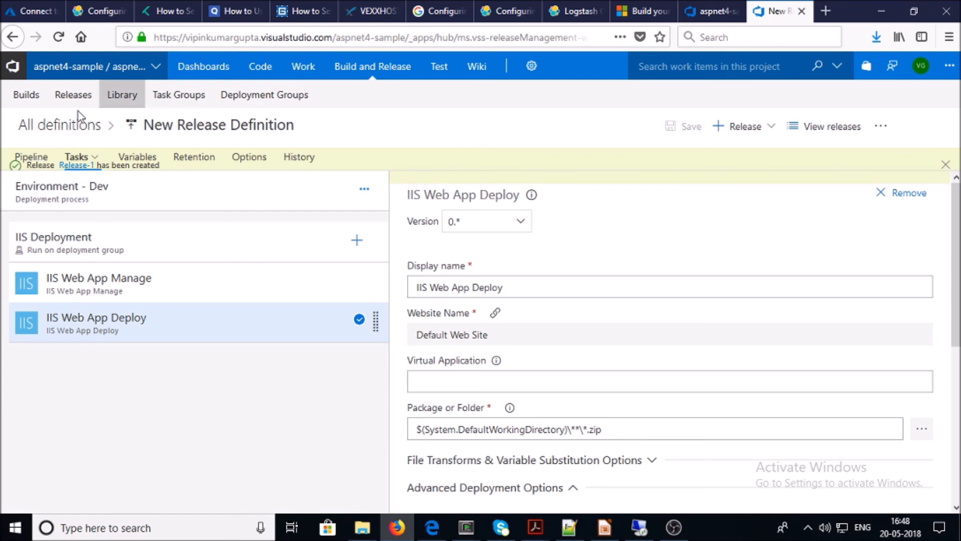
pyautogui.click(62, 99)
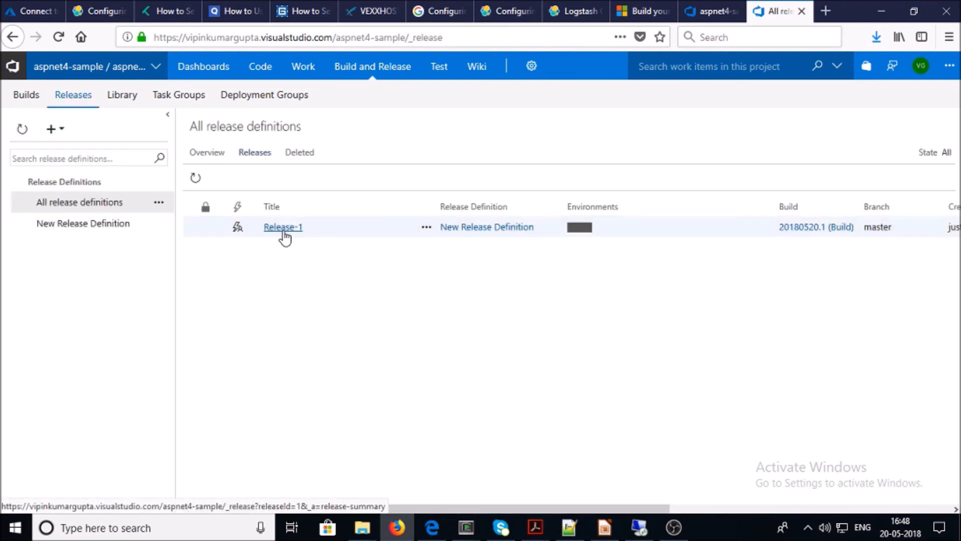
pyautogui.click(283, 229)
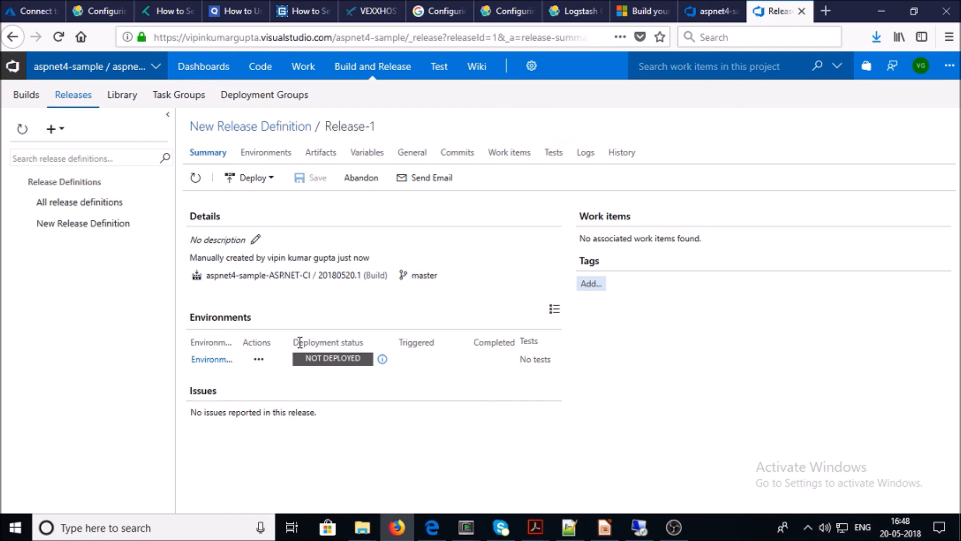
pyautogui.moveTo(302, 341); pyautogui.dragTo(350, 340)
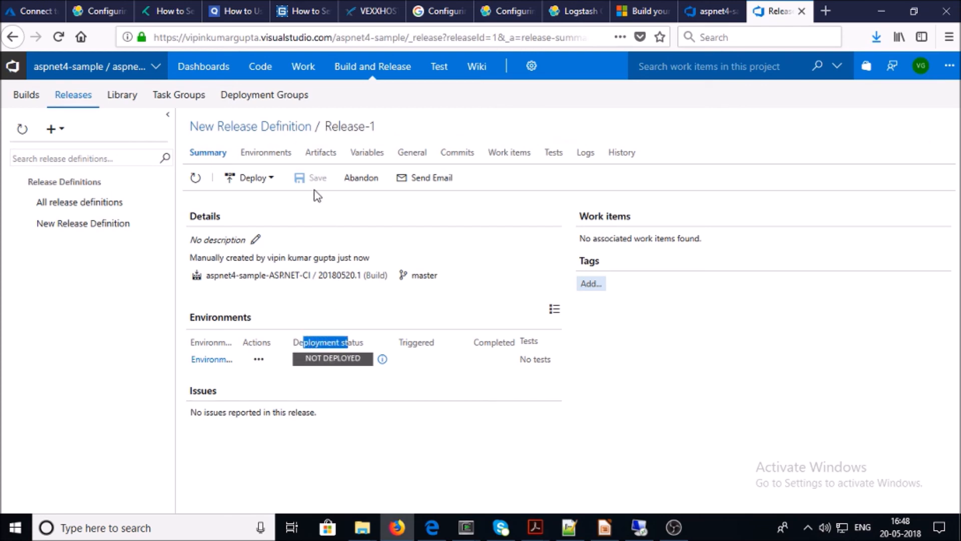
pyautogui.click(266, 177)
pyautogui.click(273, 210)
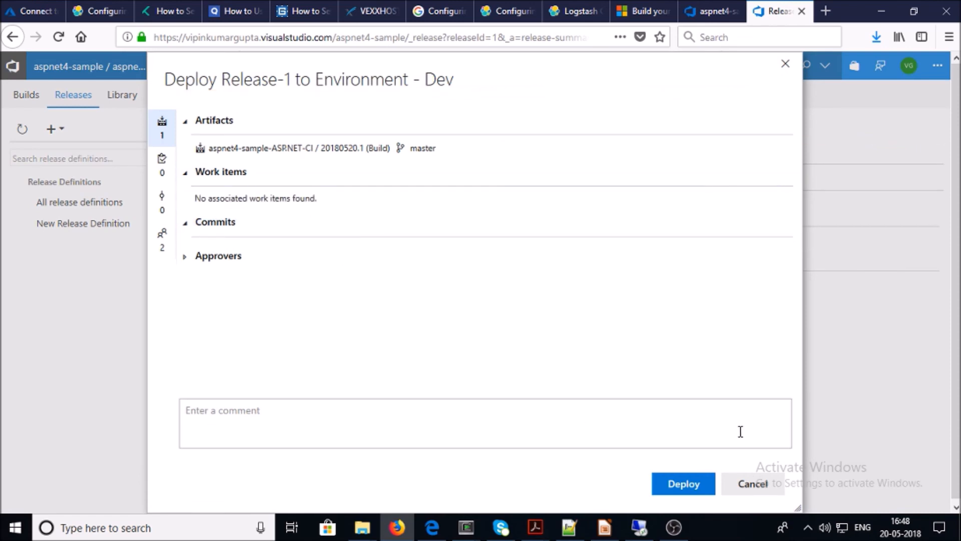
pyautogui.click(693, 486)
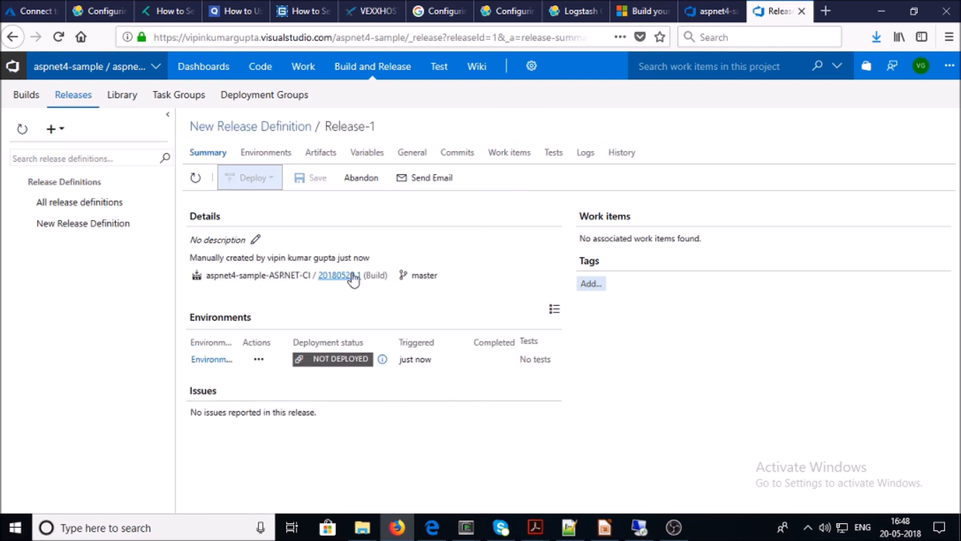
# Step: Examine the logs of Release-1's deployment steps, then return to the release summary to check the deployment status
pyautogui.click(585, 154)
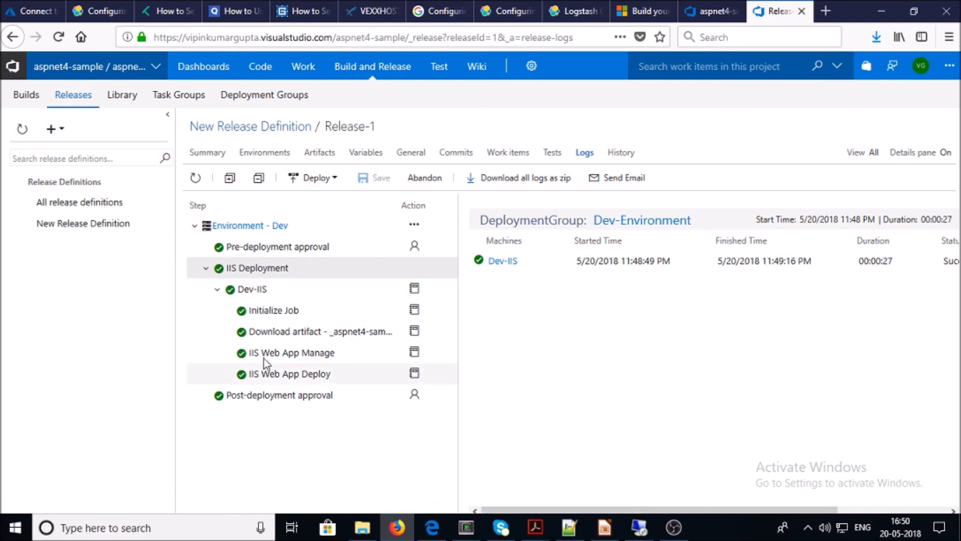
pyautogui.click(208, 159)
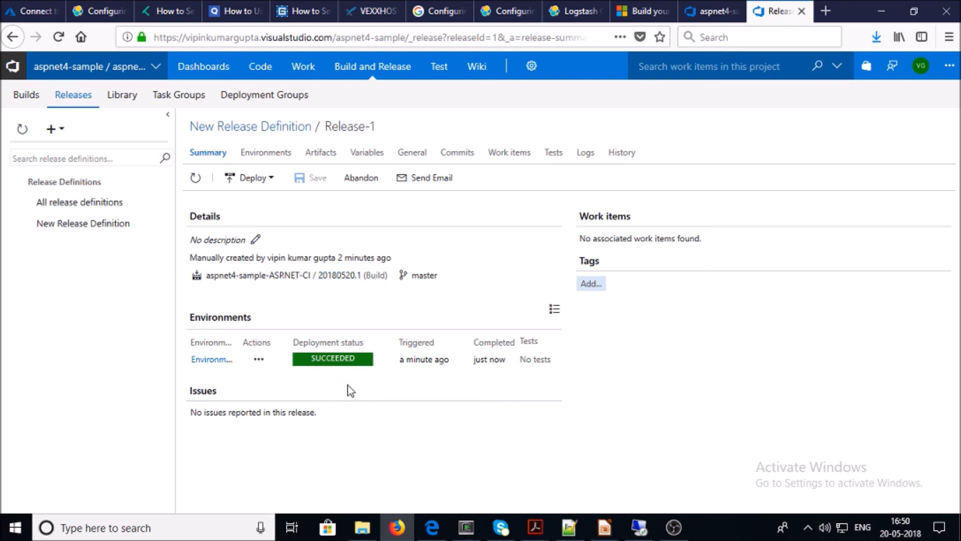
pyautogui.click(639, 527)
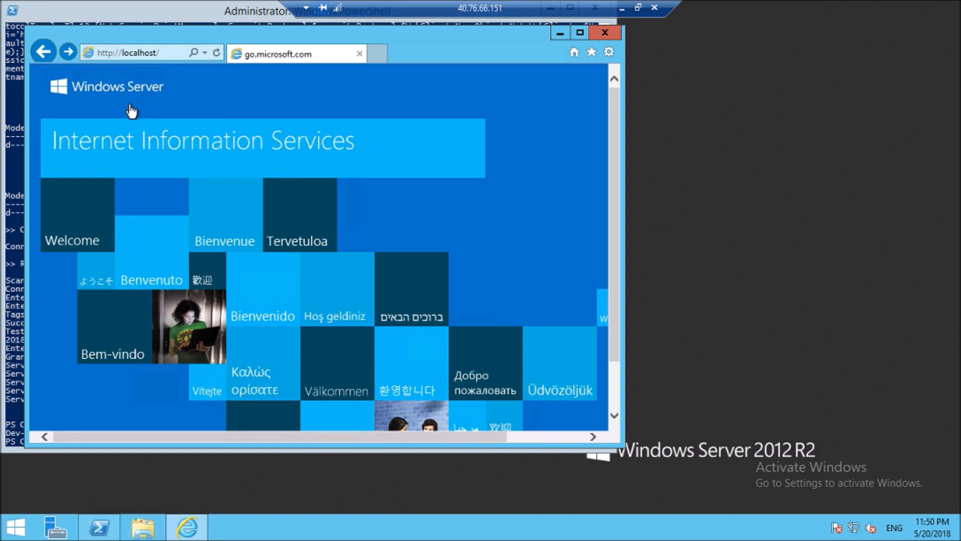
pyautogui.click(127, 57)
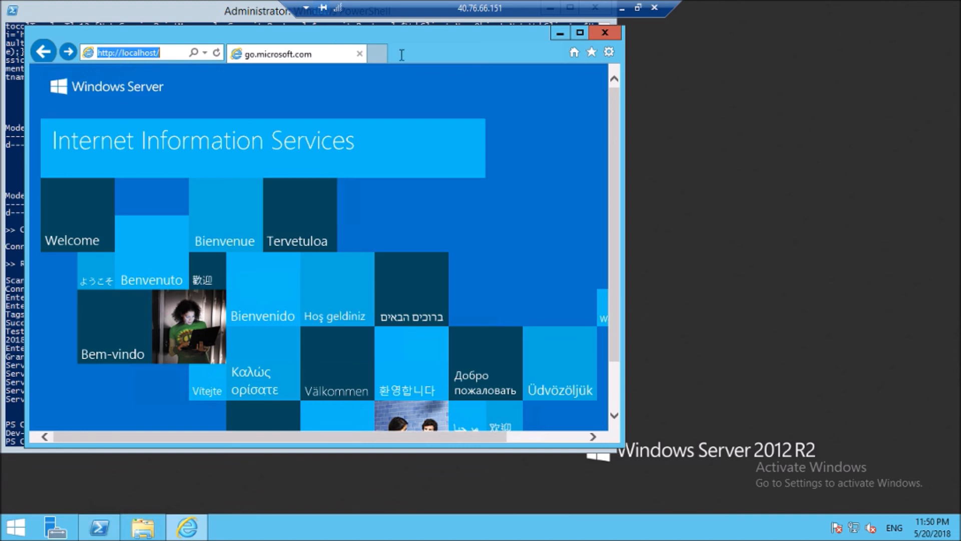
pyautogui.click(379, 52)
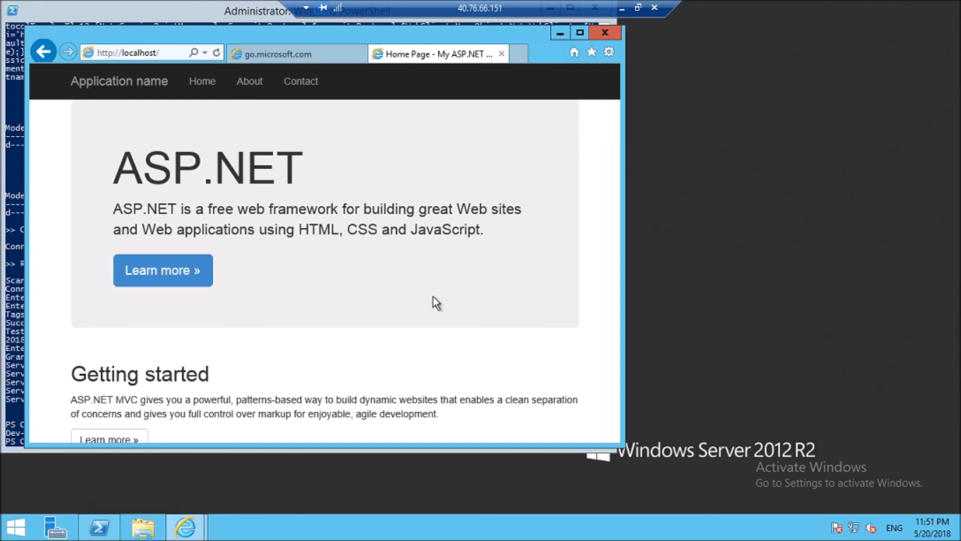
pyautogui.scroll(-3, 434, 302)
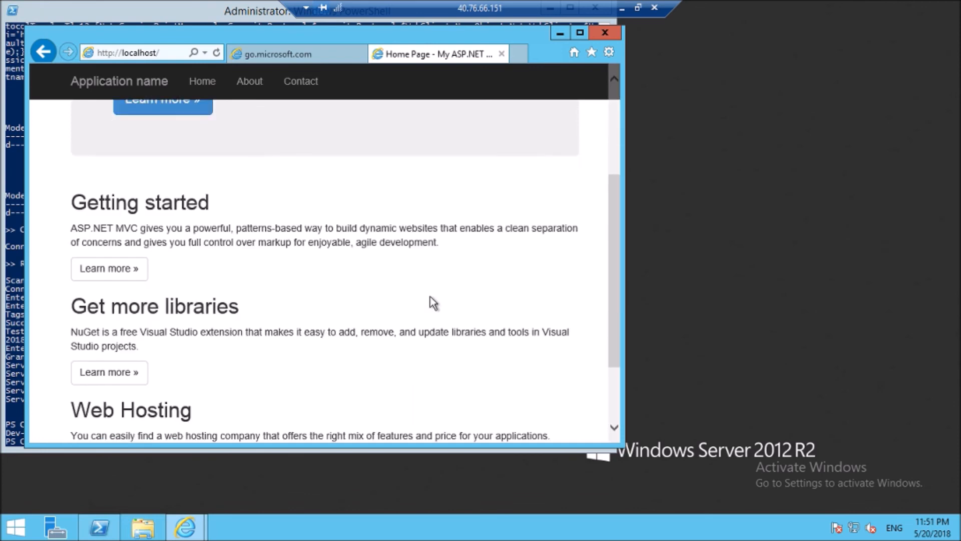
pyautogui.scroll(3, 433, 303)
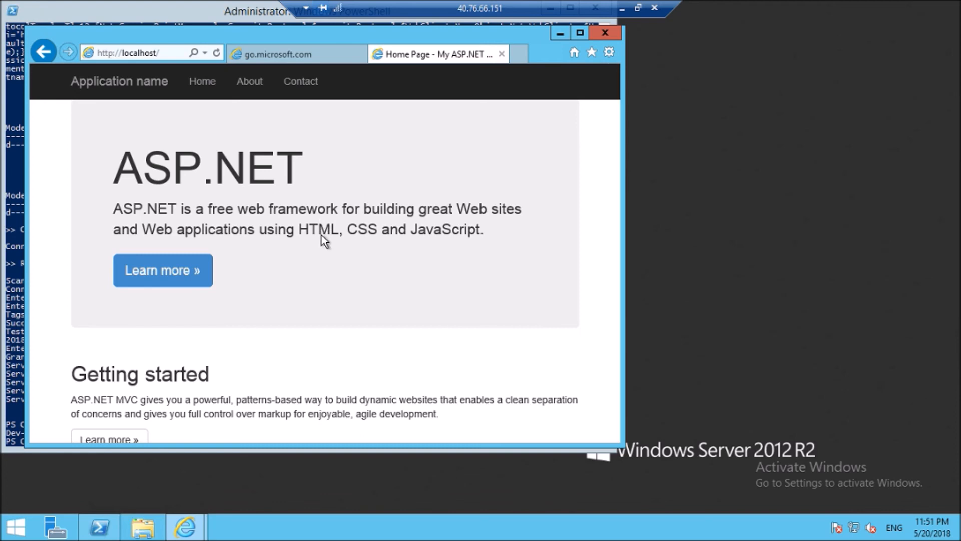
pyautogui.scroll(-5, 322, 260)
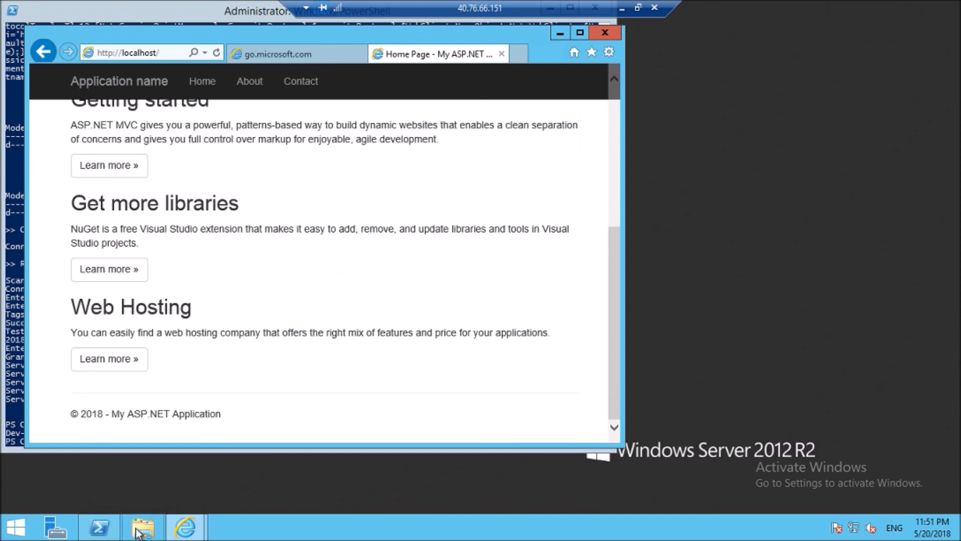
# Step: Inspect the deployed files in C:\inetpub\wwwroot on the server, then minimize the folder window and the remote session
pyautogui.click(152, 482)
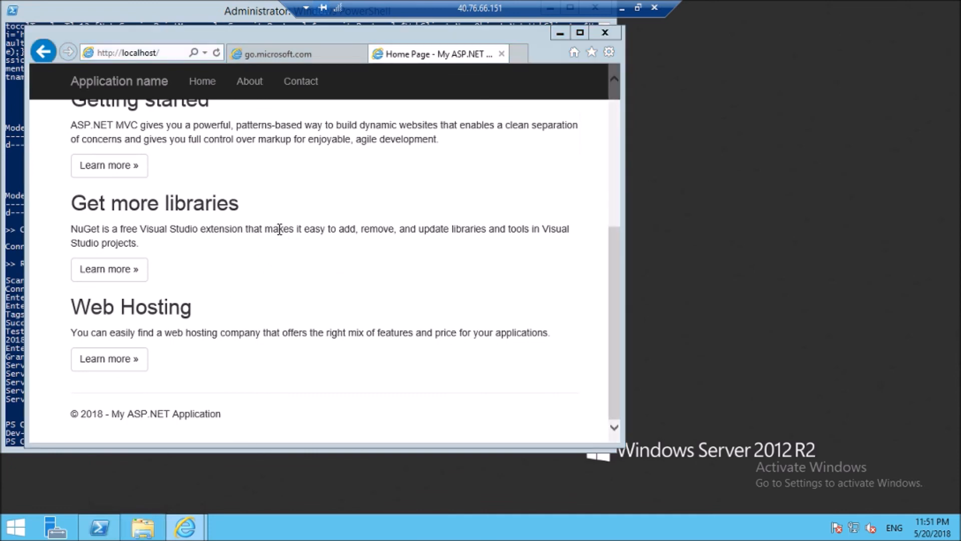
pyautogui.press('super+e')
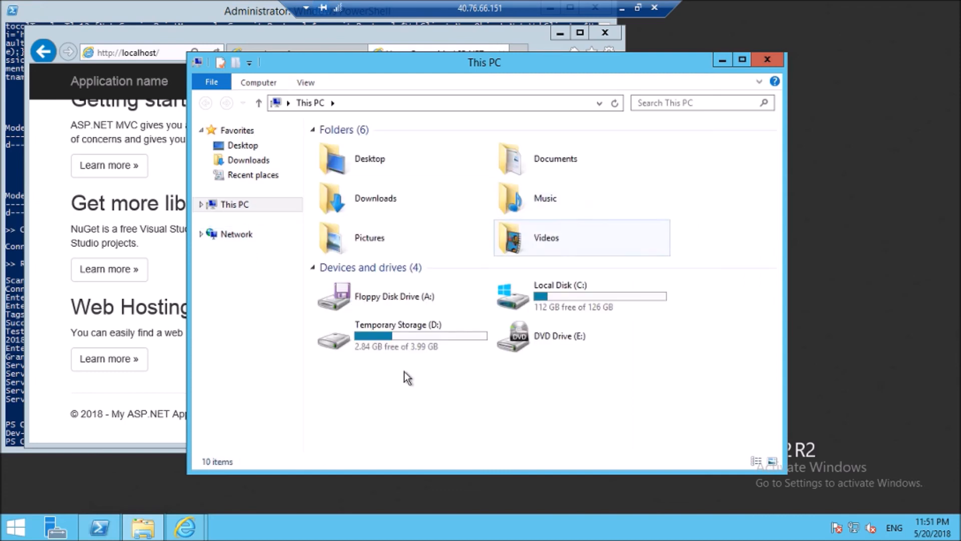
pyautogui.doubleClick(557, 303)
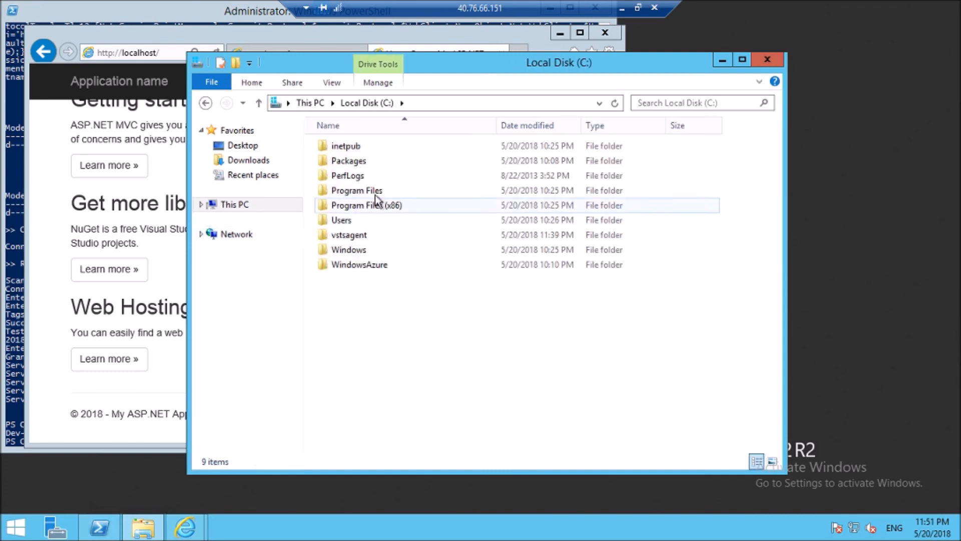
pyautogui.doubleClick(351, 147)
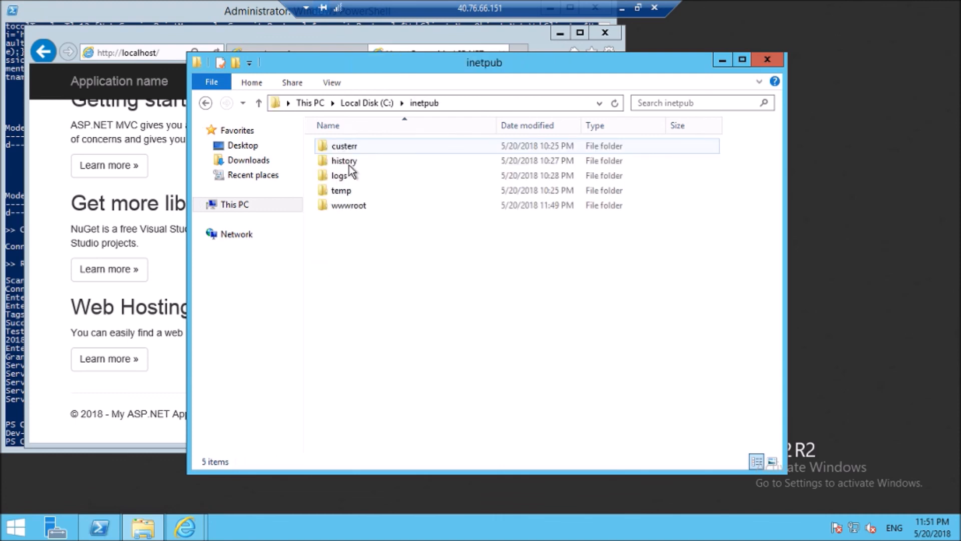
pyautogui.doubleClick(348, 204)
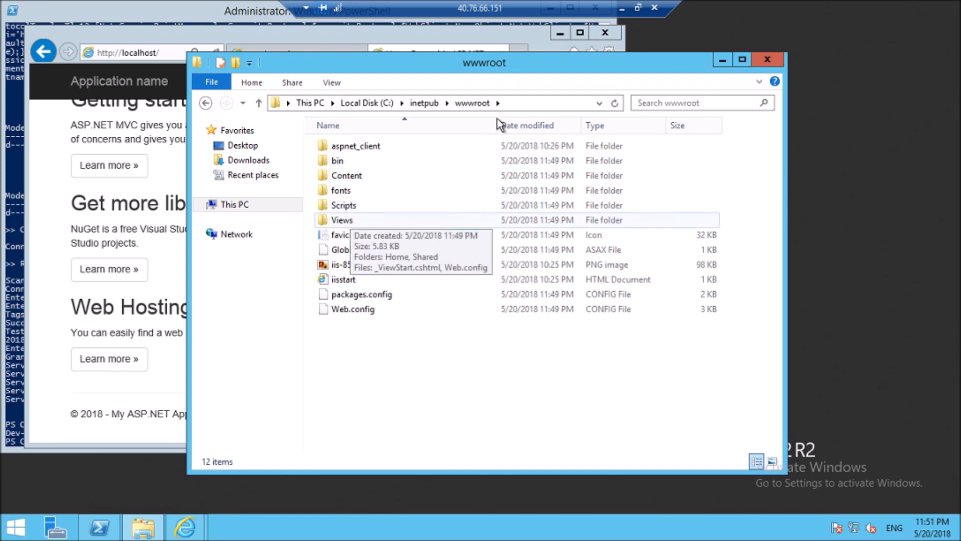
pyautogui.click(720, 61)
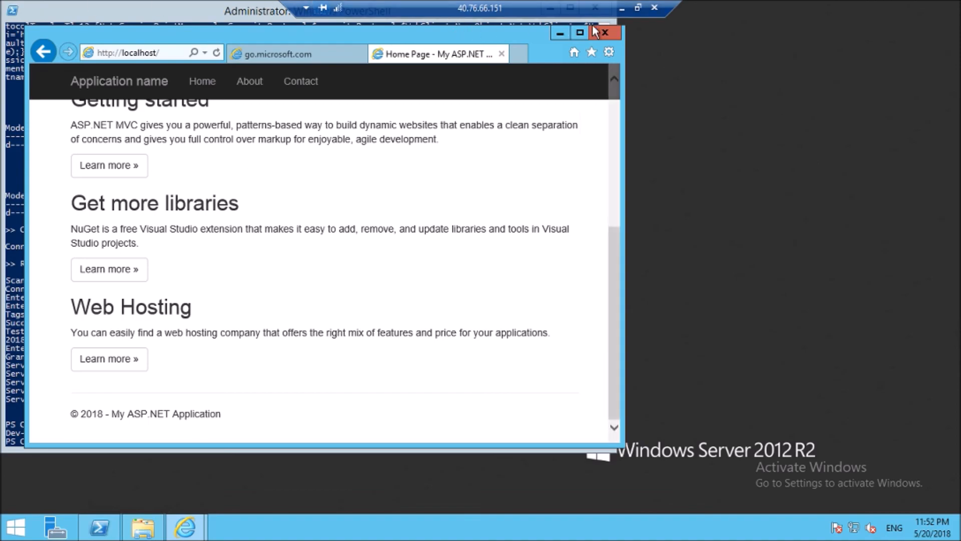
pyautogui.click(624, 7)
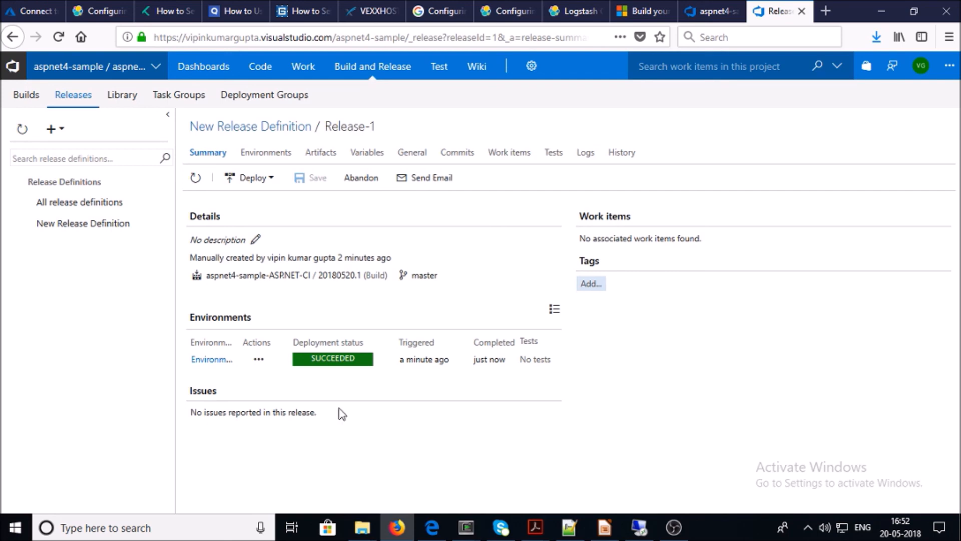
# Step: View the release summary mail form for Release-1 and discard the email
pyautogui.click(429, 179)
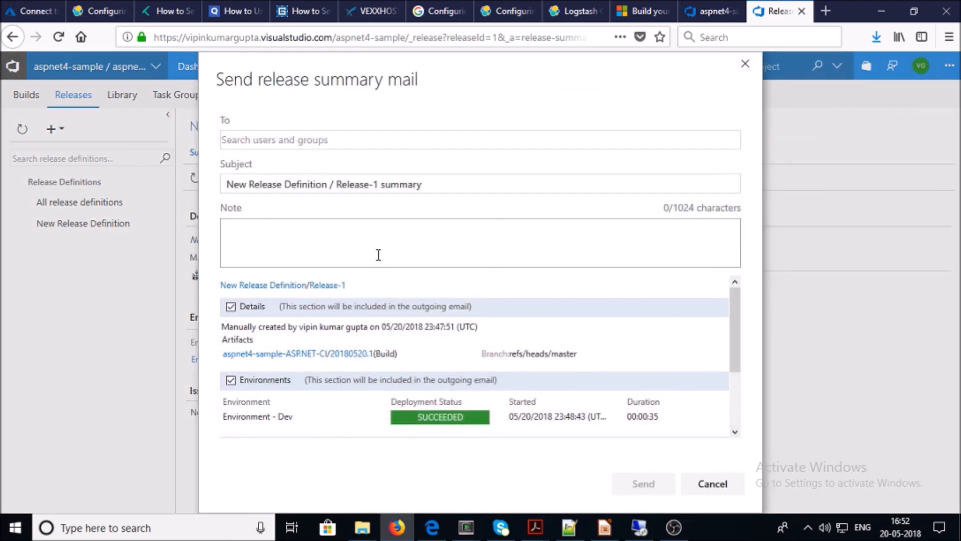
pyautogui.click(744, 64)
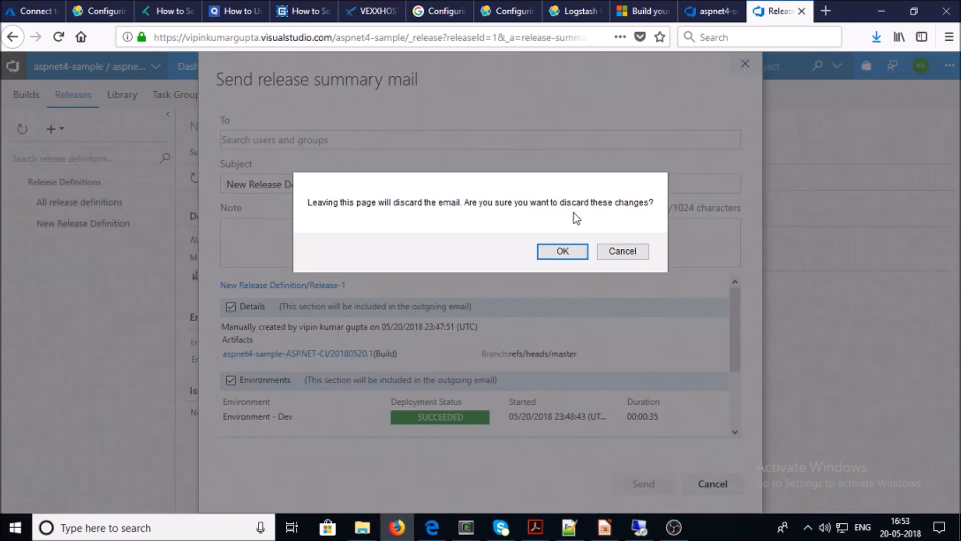
pyautogui.click(571, 253)
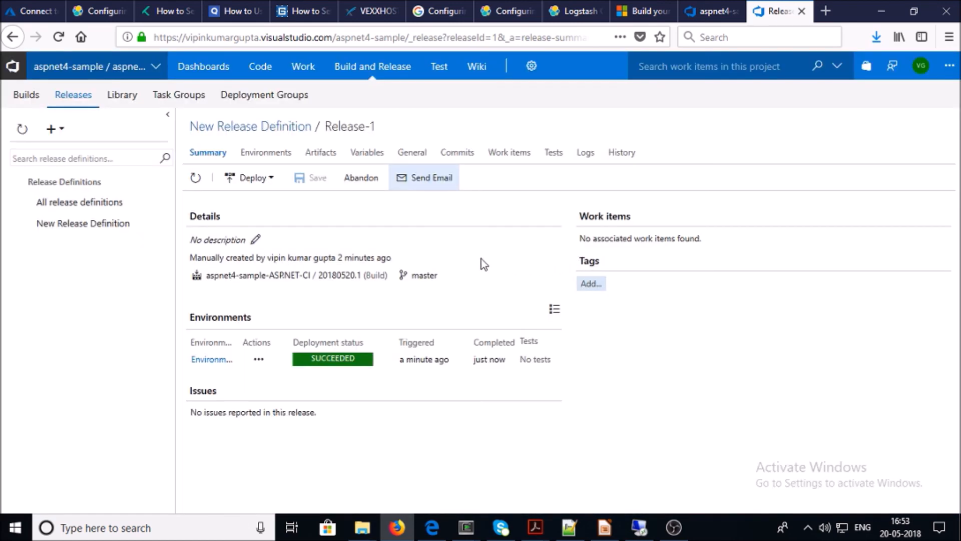